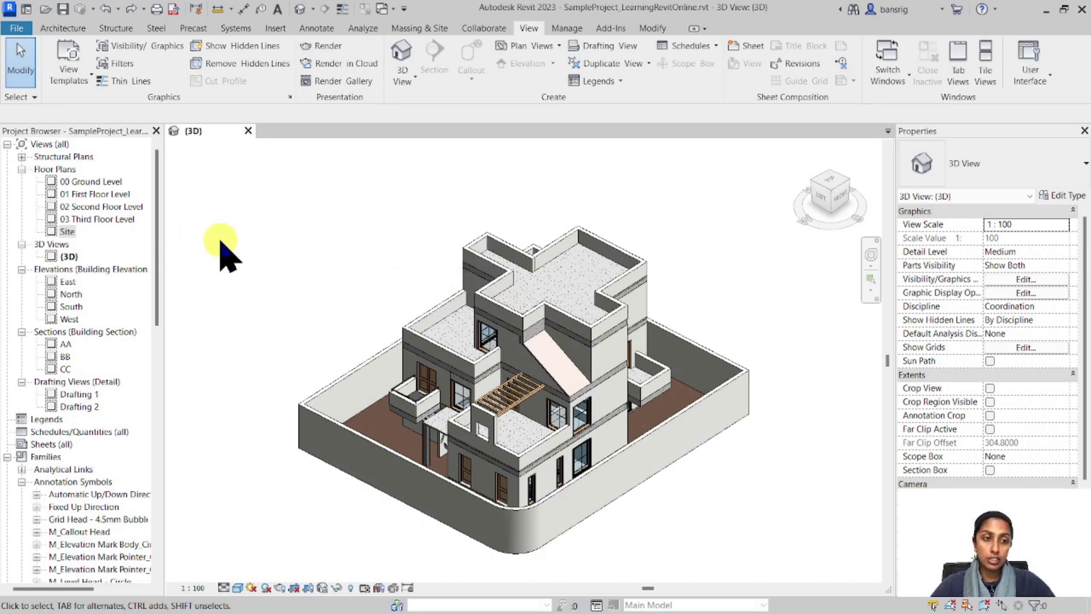
- Open the Site floor plan and go to the West elevation from its elevation marker
double_click(67, 231)
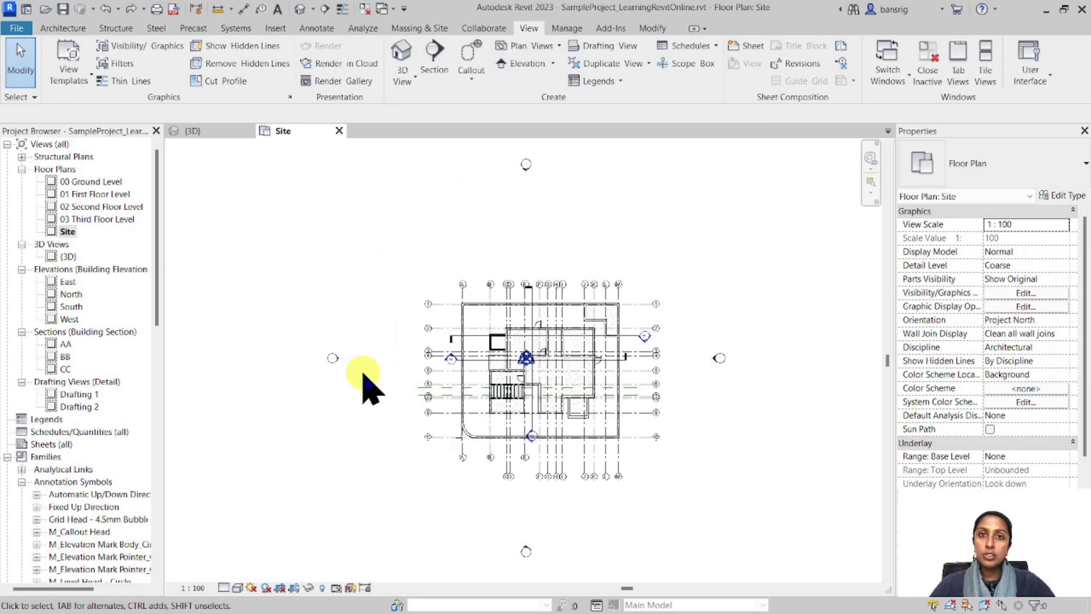
scroll(346, 364, up, 3)
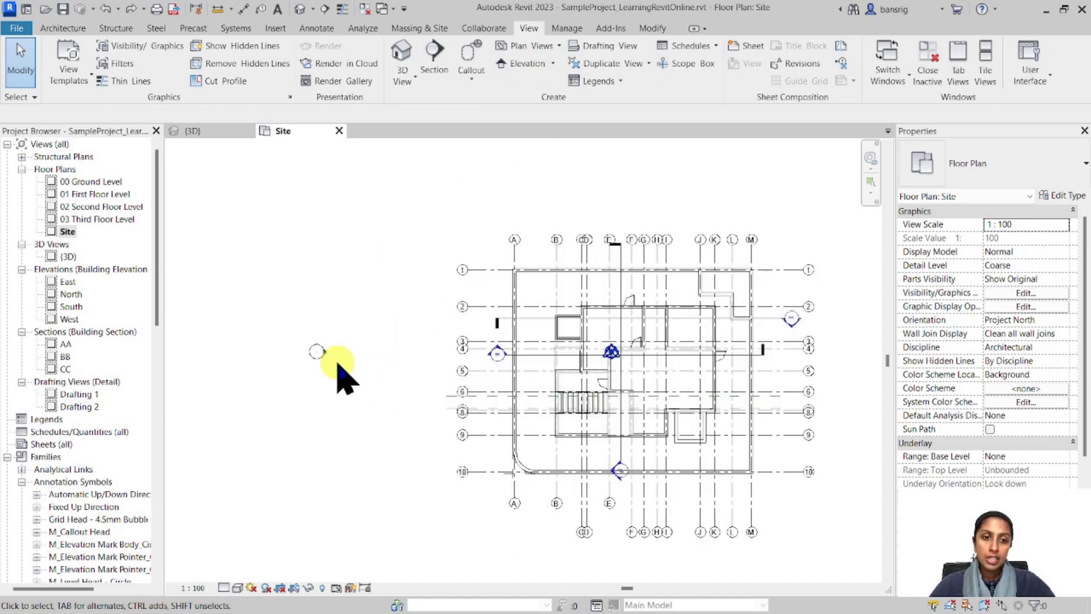
double_click(324, 351)
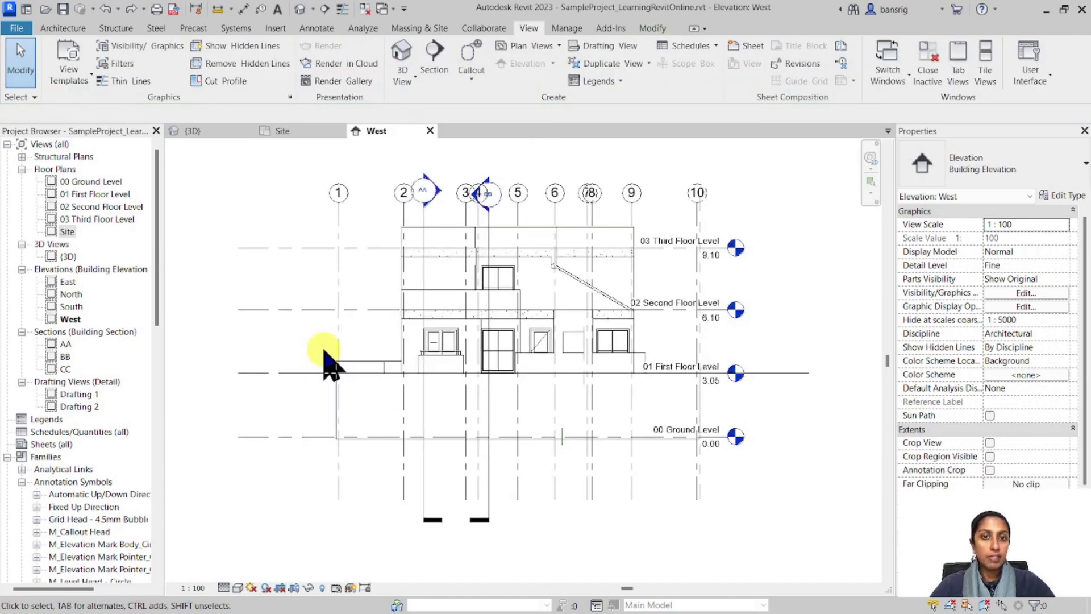
- Change the West elevation's visual style to a coloured display
click(237, 588)
click(264, 573)
middle_drag(479, 524, 463, 548)
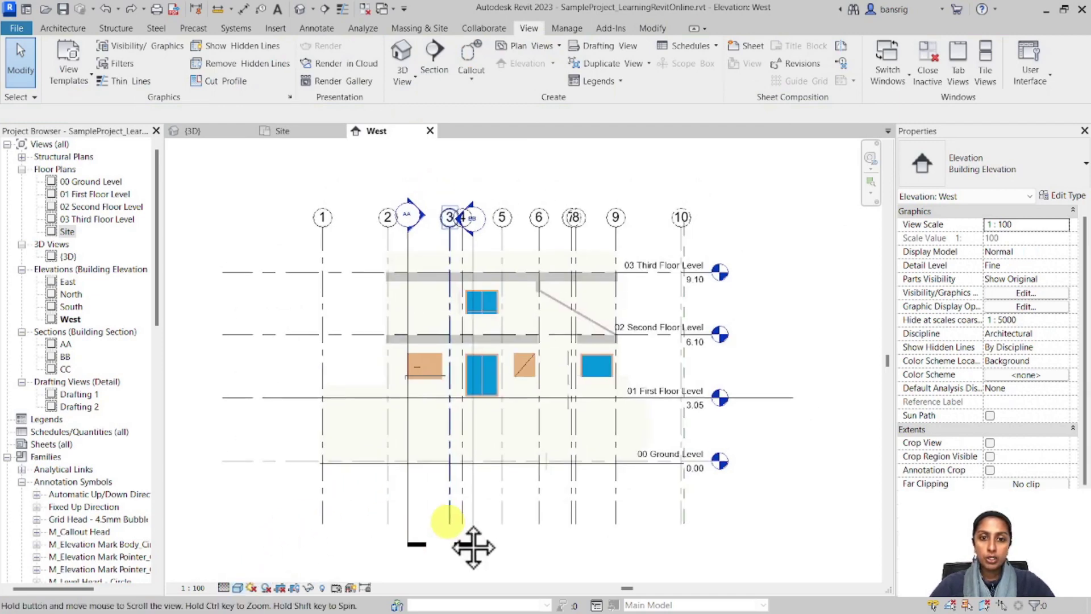
scroll(565, 462, up, 1)
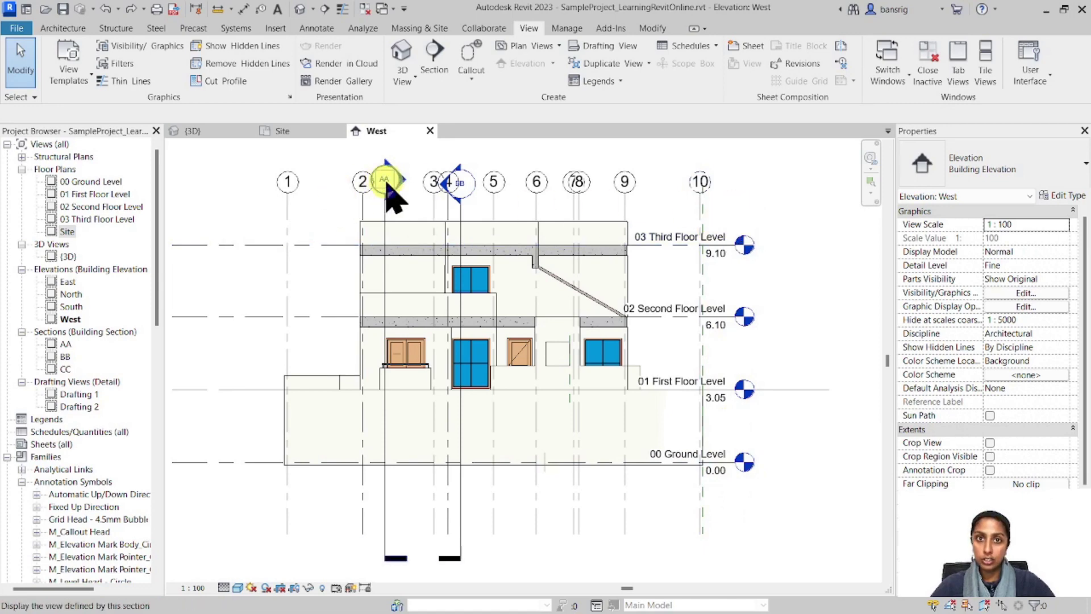
- Hide the whole grid category in the West elevation, starting from grid line 1
click(289, 218)
right_click(288, 218)
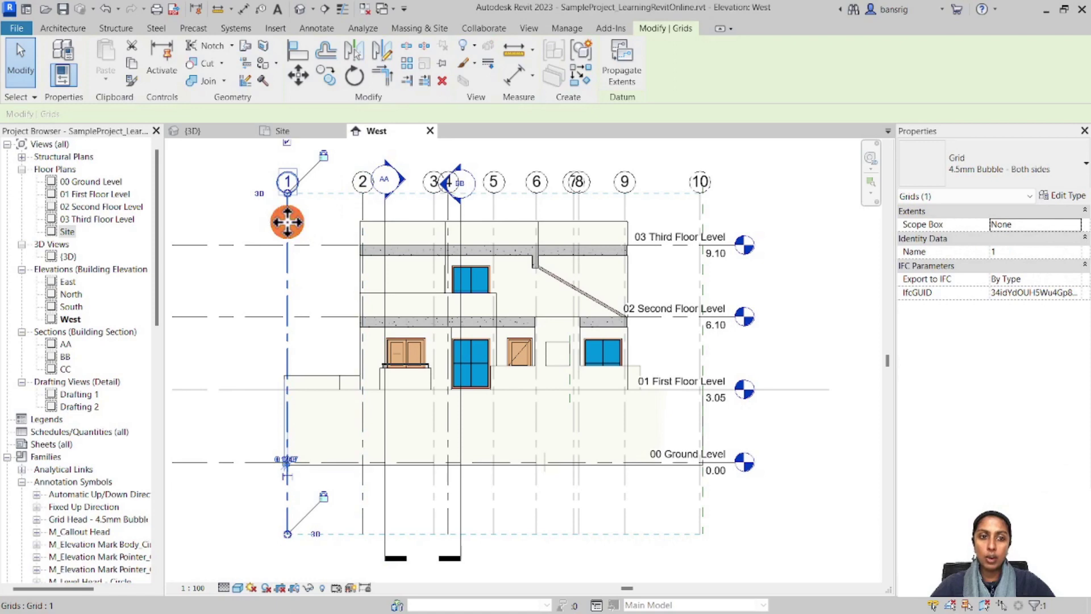
mouse_move(445, 354)
click(483, 361)
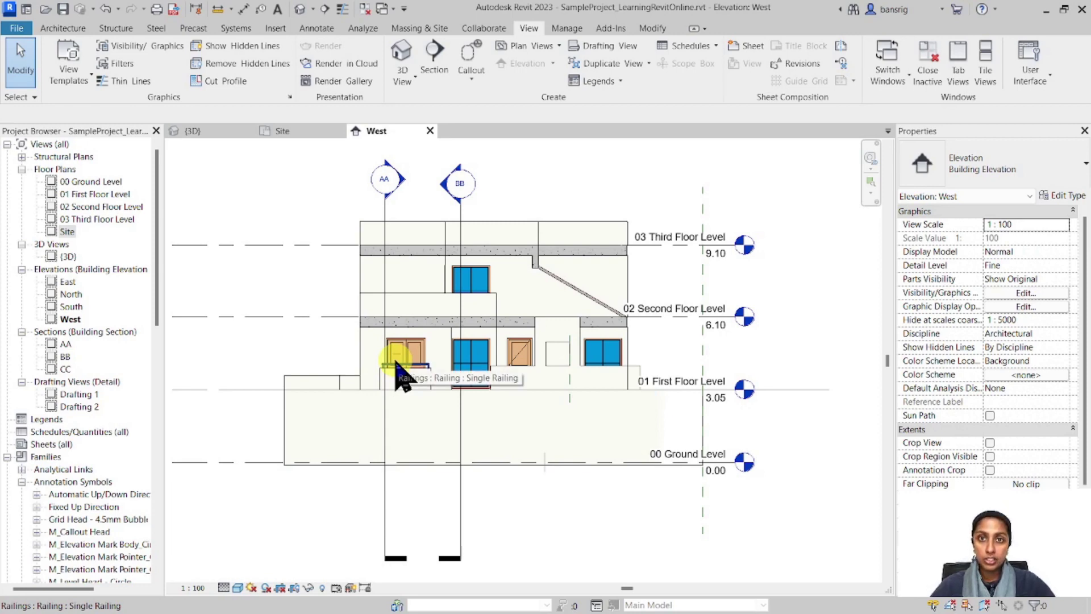
- Turn off the Sections annotation category in the West elevation's visibility/graphic overrides
key(v)
key(g)
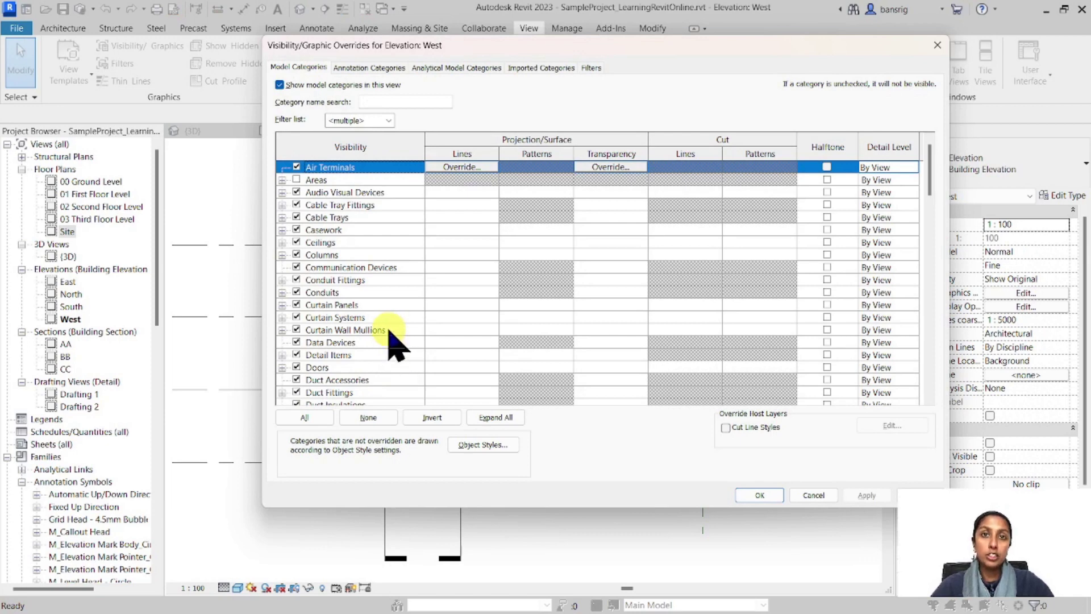
click(363, 68)
click(370, 292)
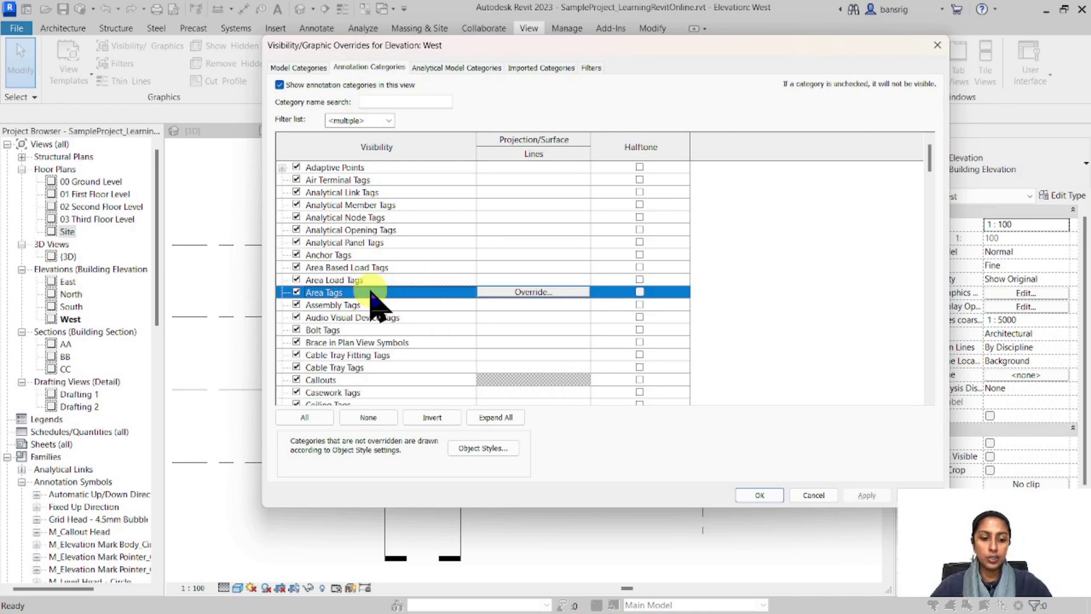
scroll(341, 301, down, 10)
click(316, 316)
click(296, 354)
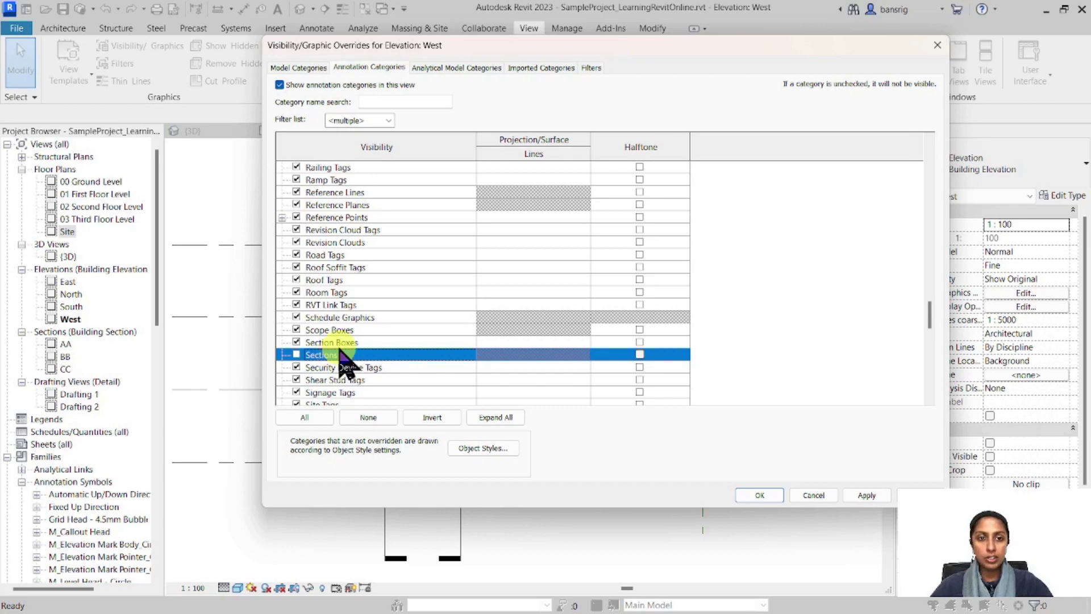
scroll(338, 358, up, 5)
scroll(340, 358, up, 13)
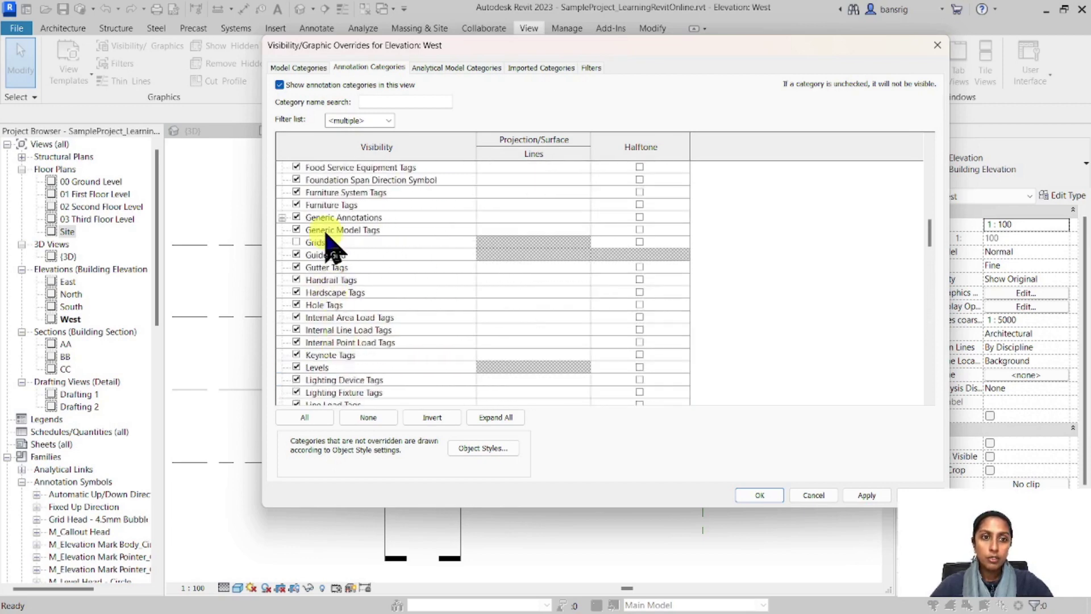
click(759, 495)
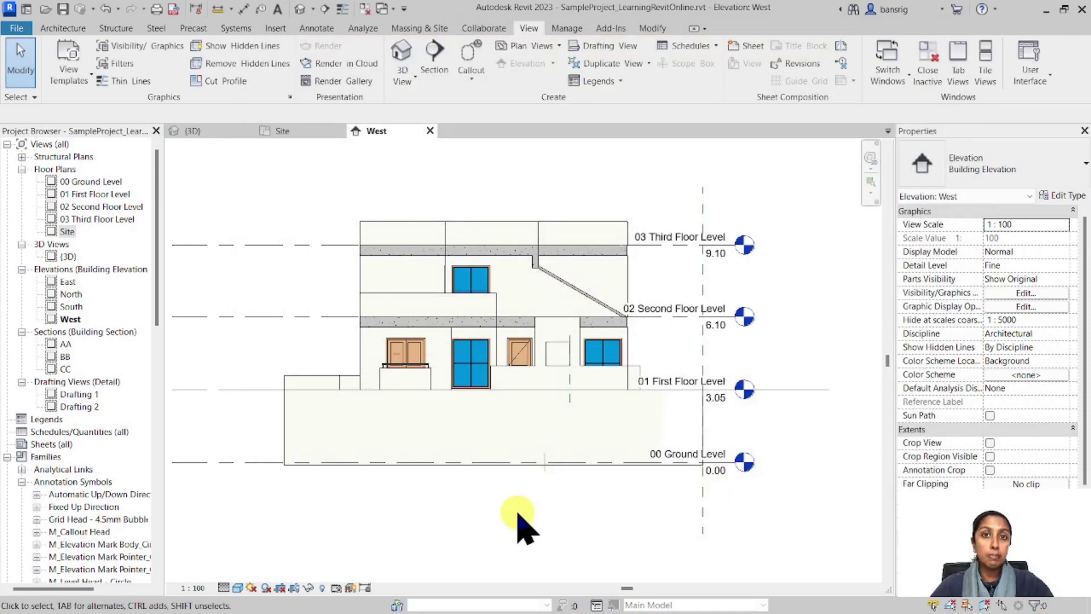
- Try to turn the Grids annotation category back on in the West elevation's visibility/graphic overrides
key(v)
key(g)
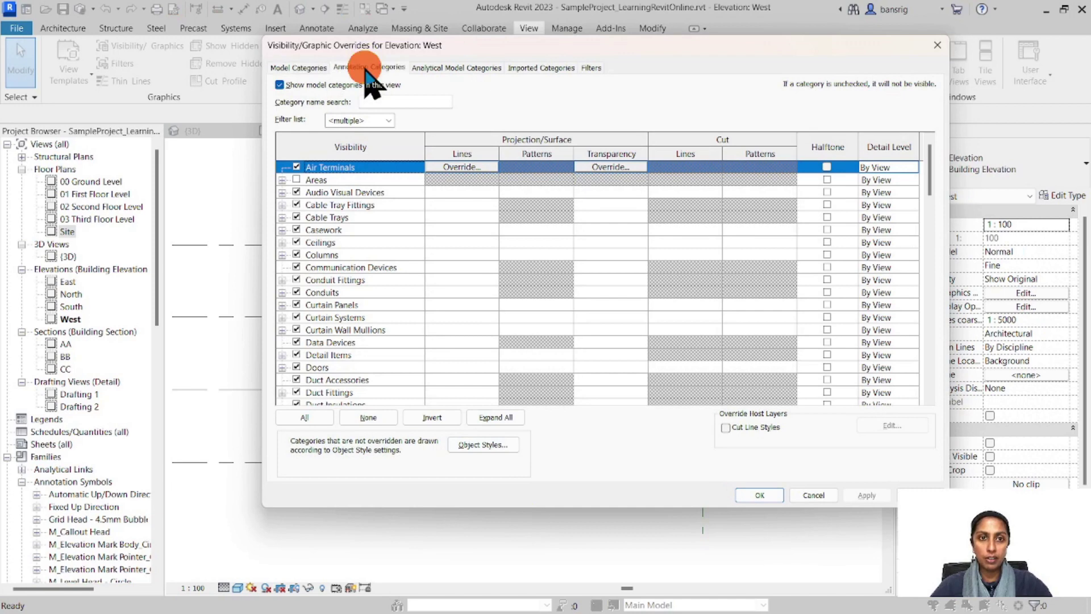
click(369, 67)
scroll(365, 301, down, 10)
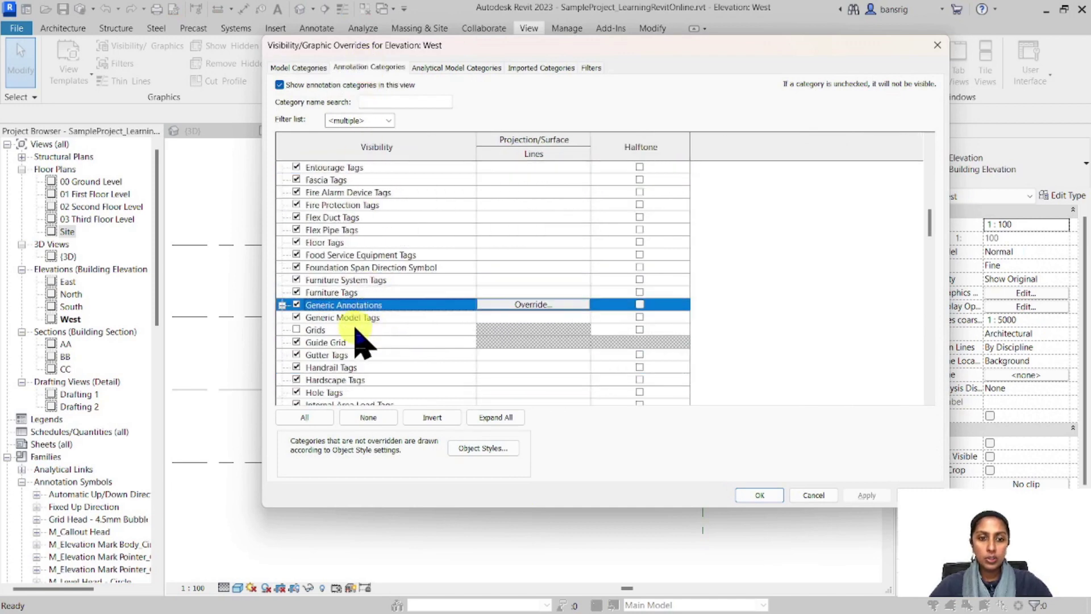
click(334, 329)
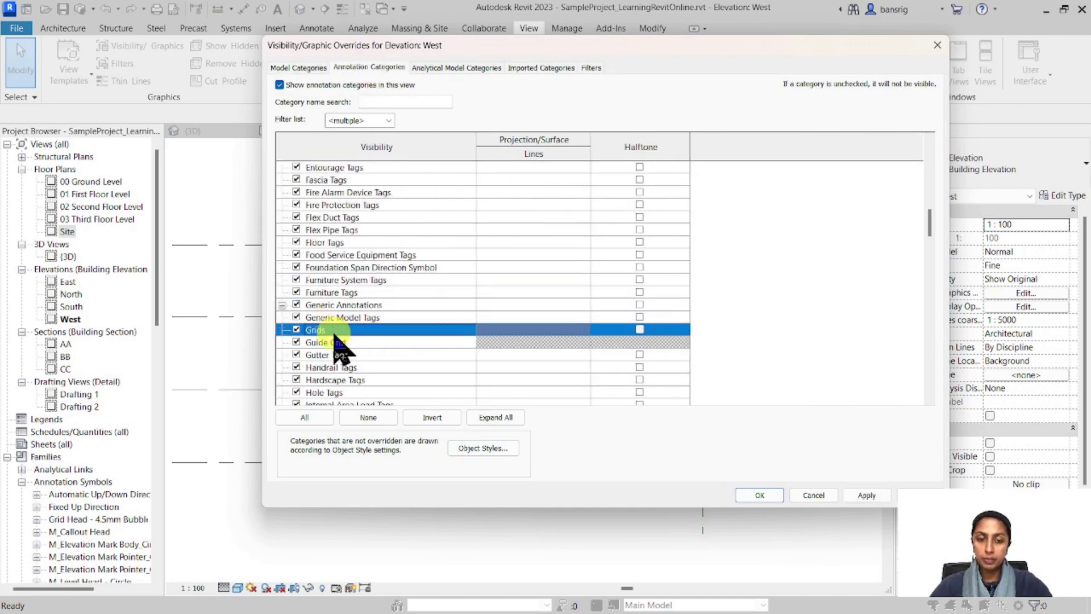
click(759, 495)
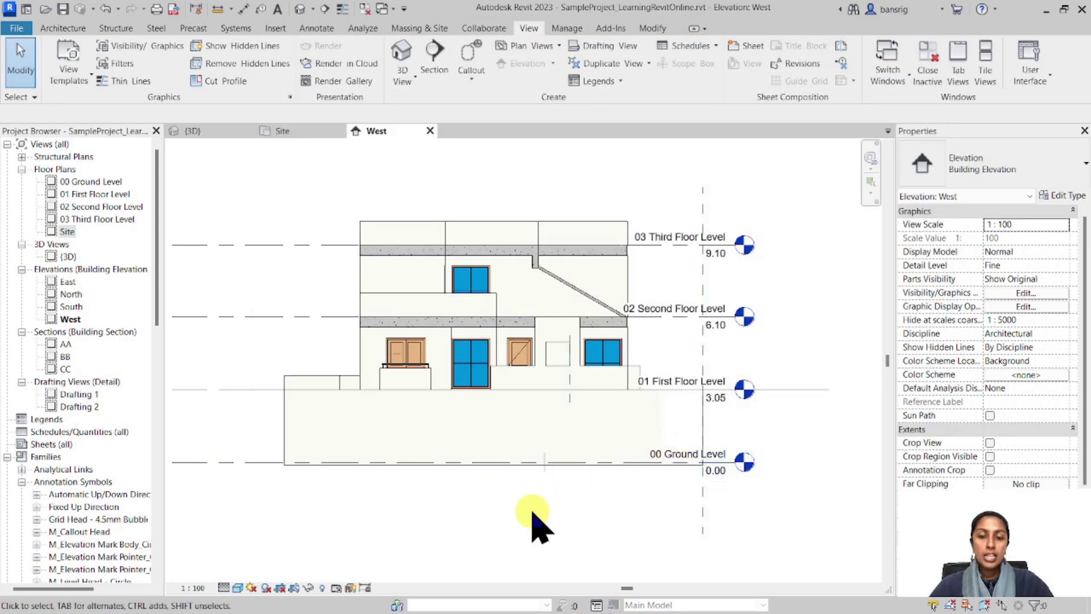
- Try hiding the ground-level boundary wall as a single element in the West elevation, and undo the hiding
click(353, 403)
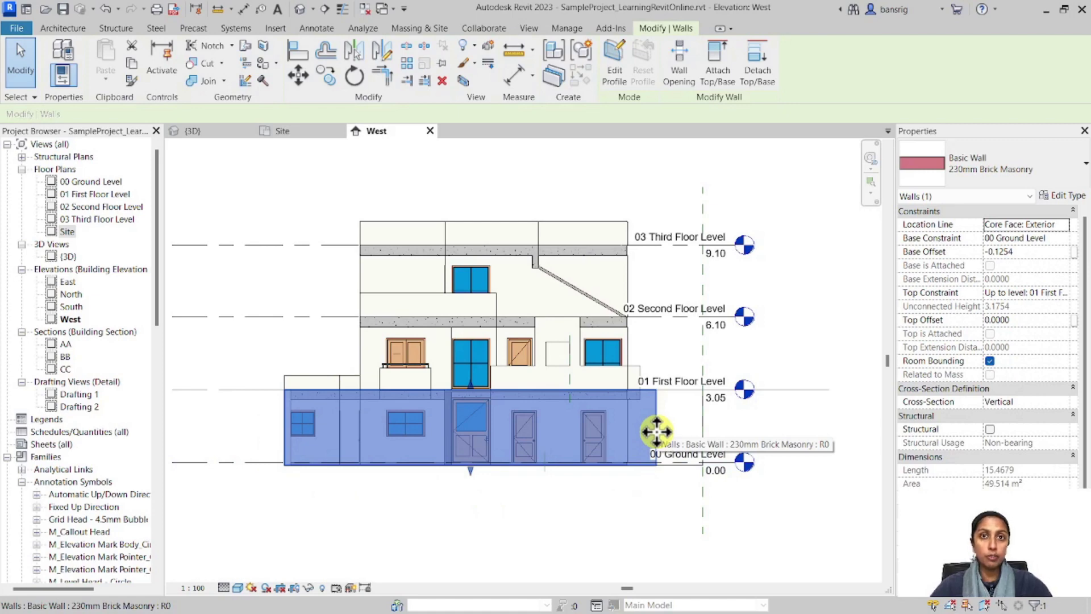
right_click(430, 414)
mouse_move(534, 150)
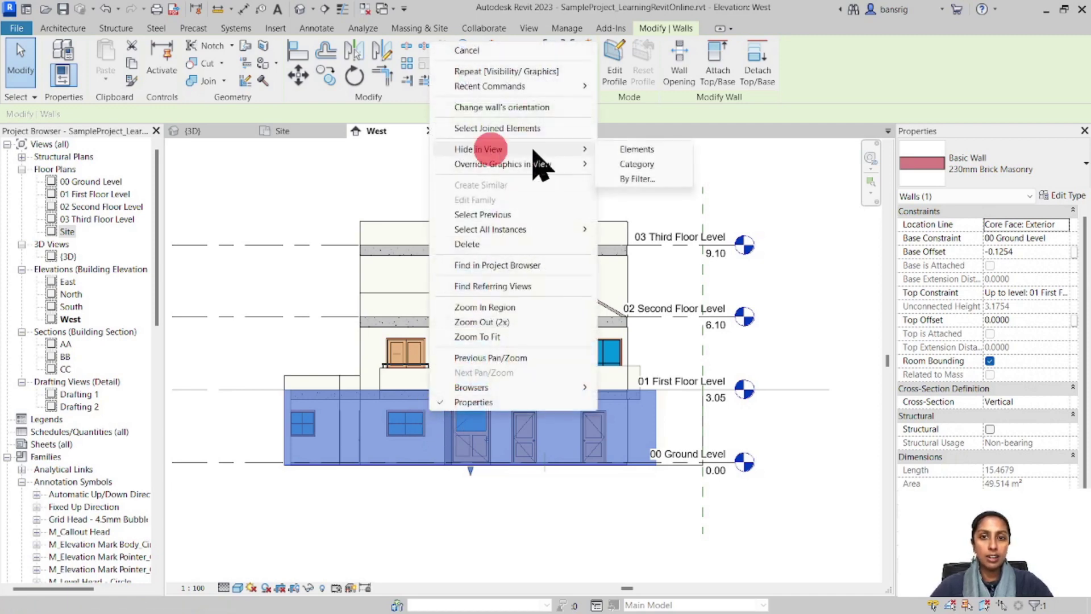
click(635, 150)
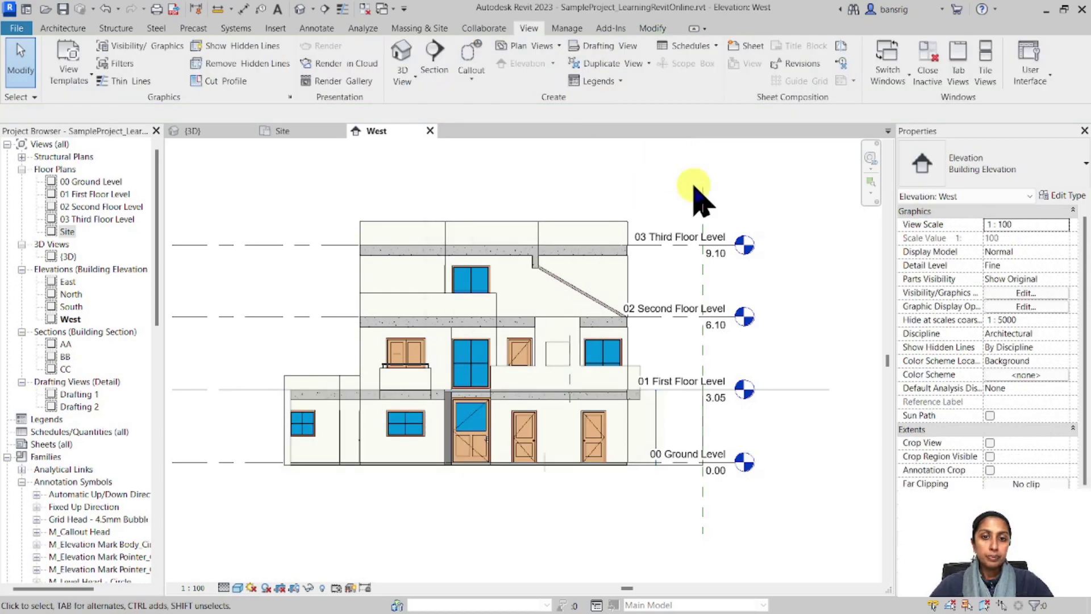
click(131, 8)
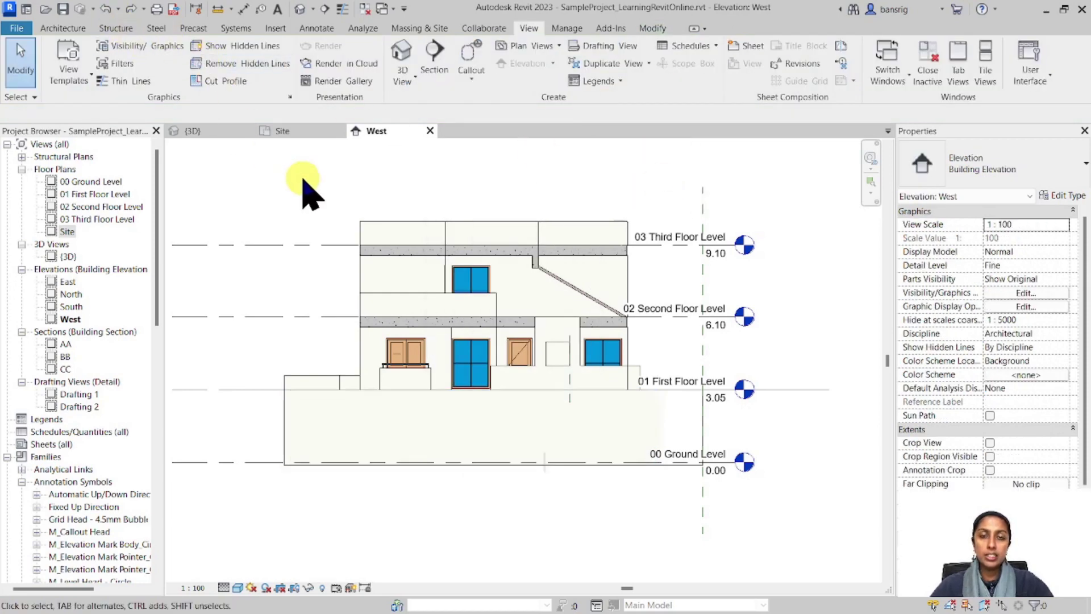
- In the Site plan, move the West elevation's view line just inside the boundary wall, between grids A and B
click(284, 132)
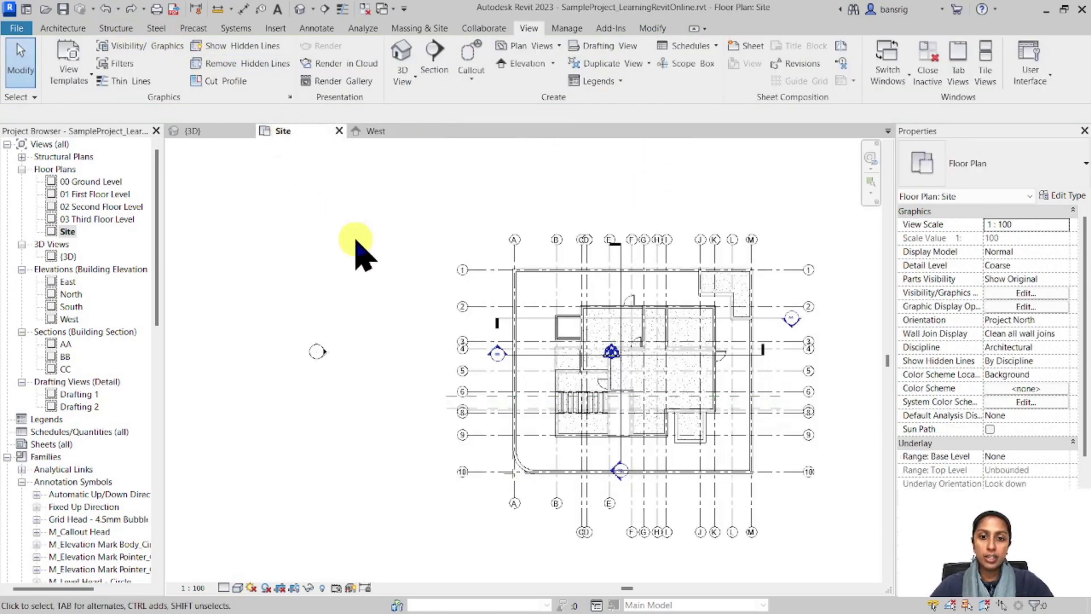
middle_drag(442, 393, 414, 360)
click(289, 318)
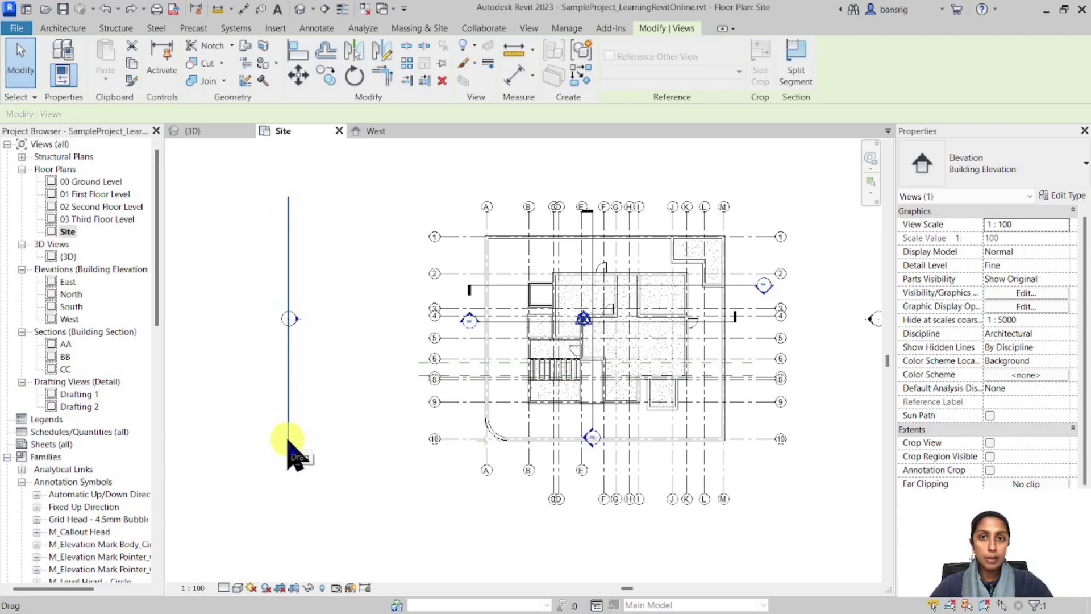
scroll(966, 443, down, 3)
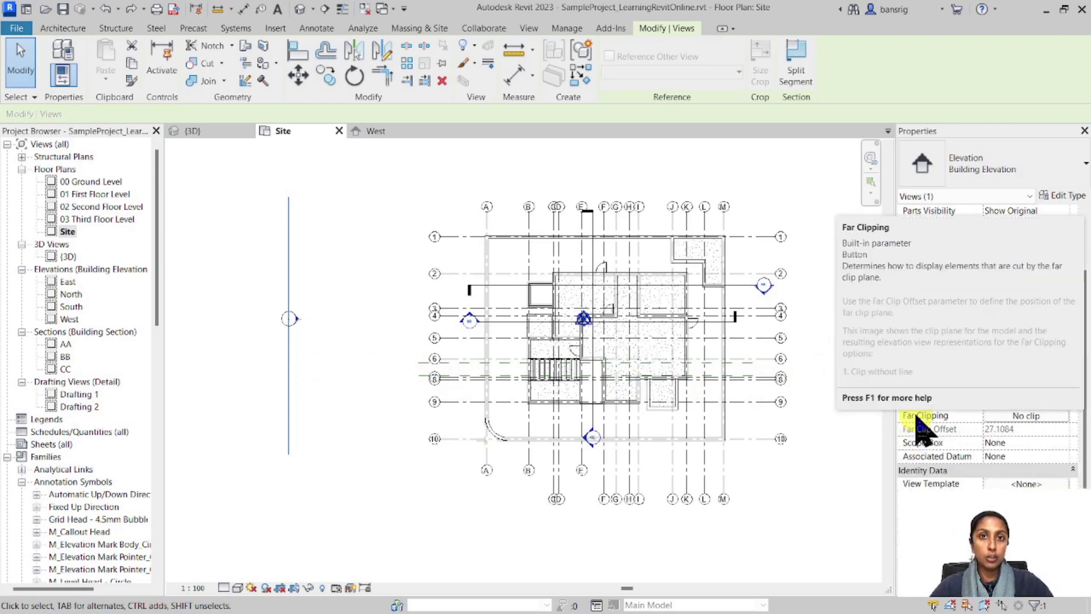
click(292, 390)
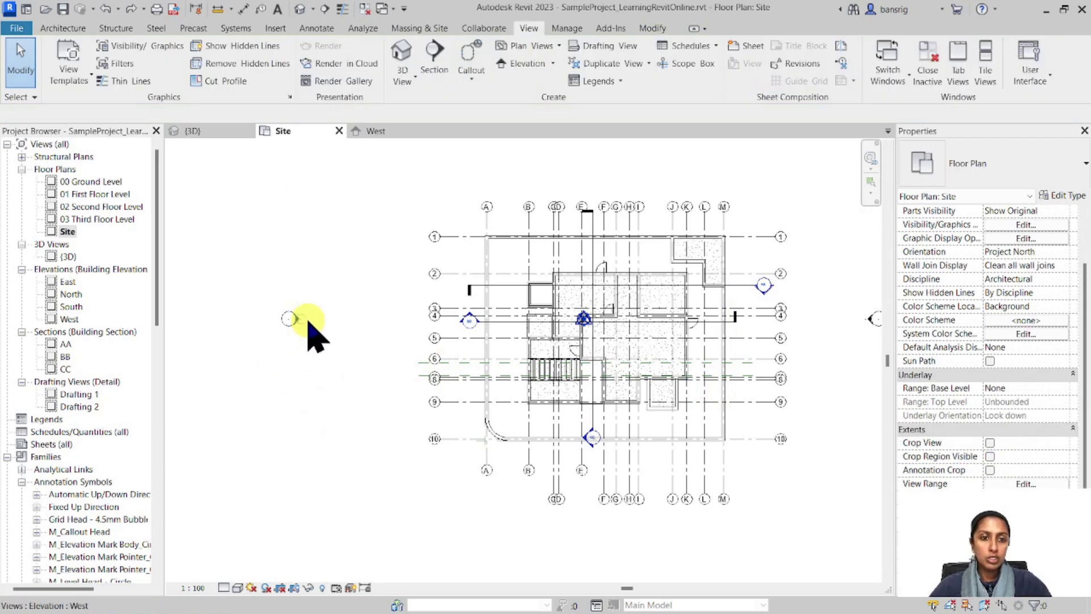
click(293, 332)
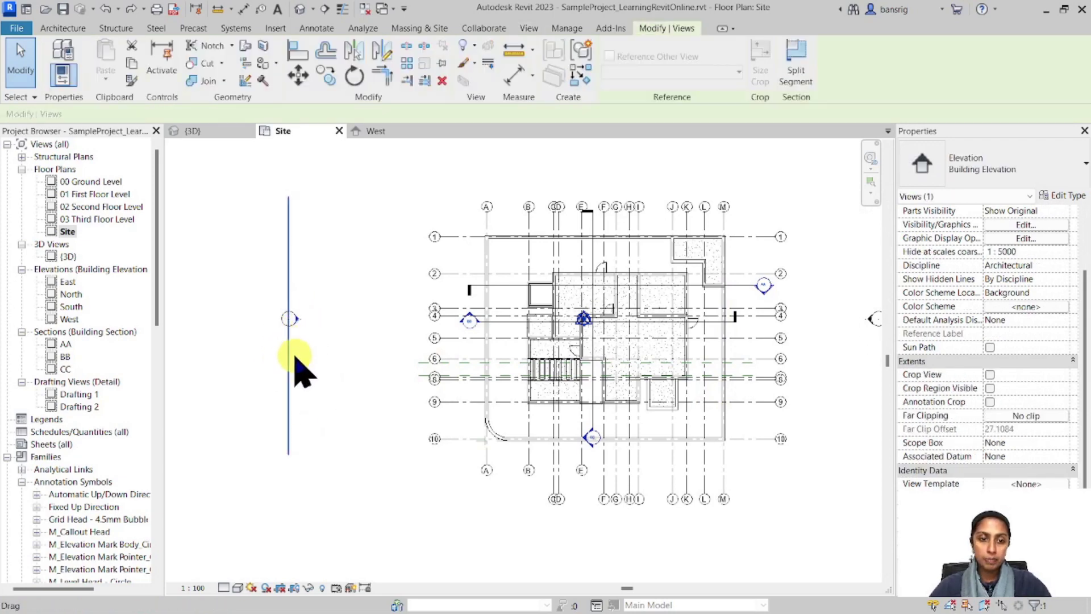
drag(289, 357, 510, 357)
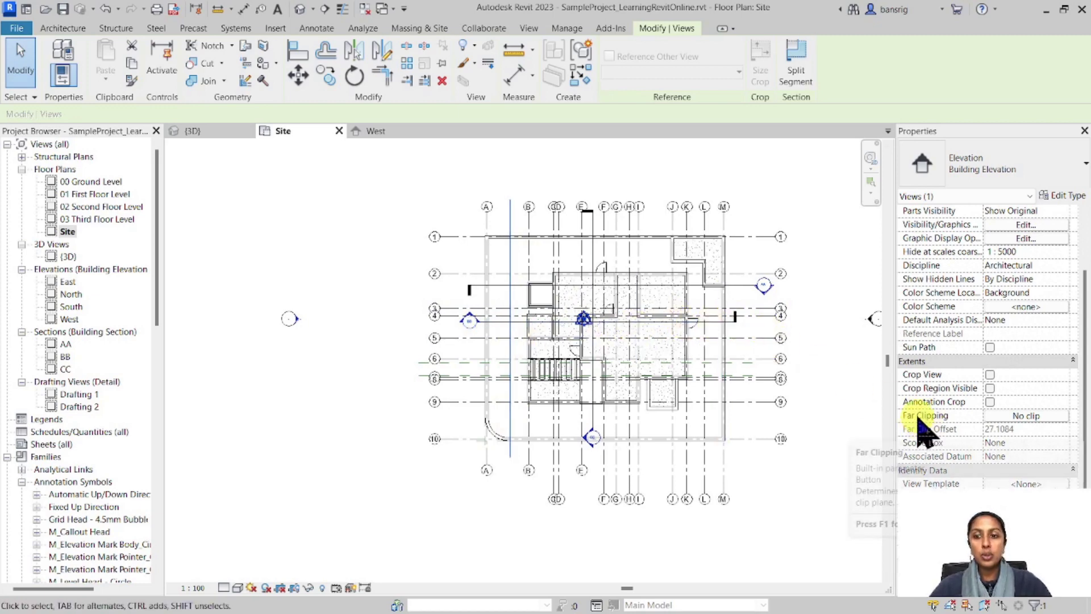
- Set the West elevation's far clipping to Clip with line
click(1009, 417)
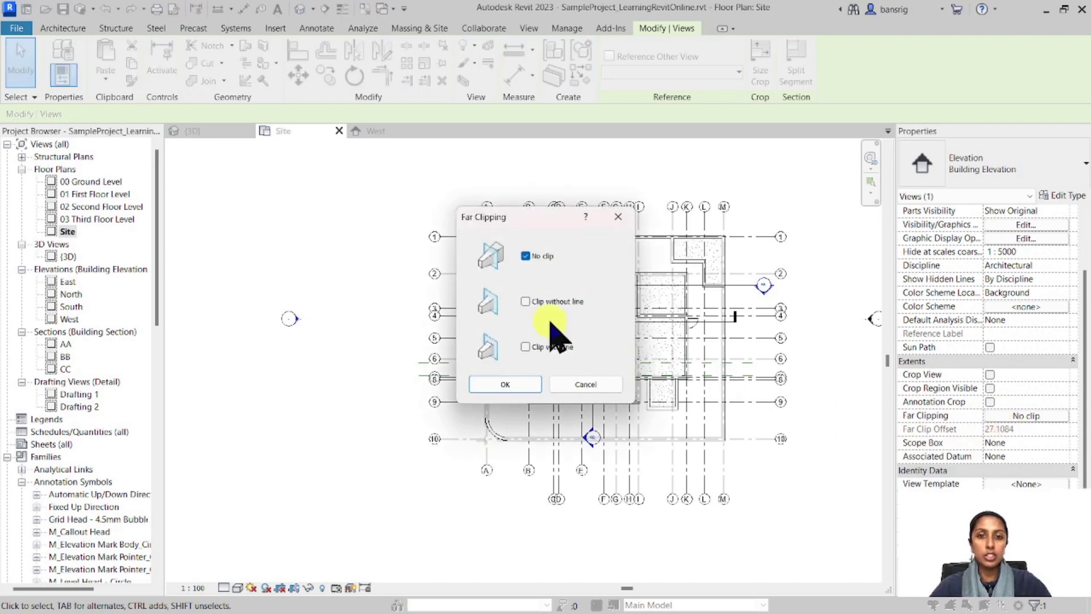
click(526, 301)
click(526, 347)
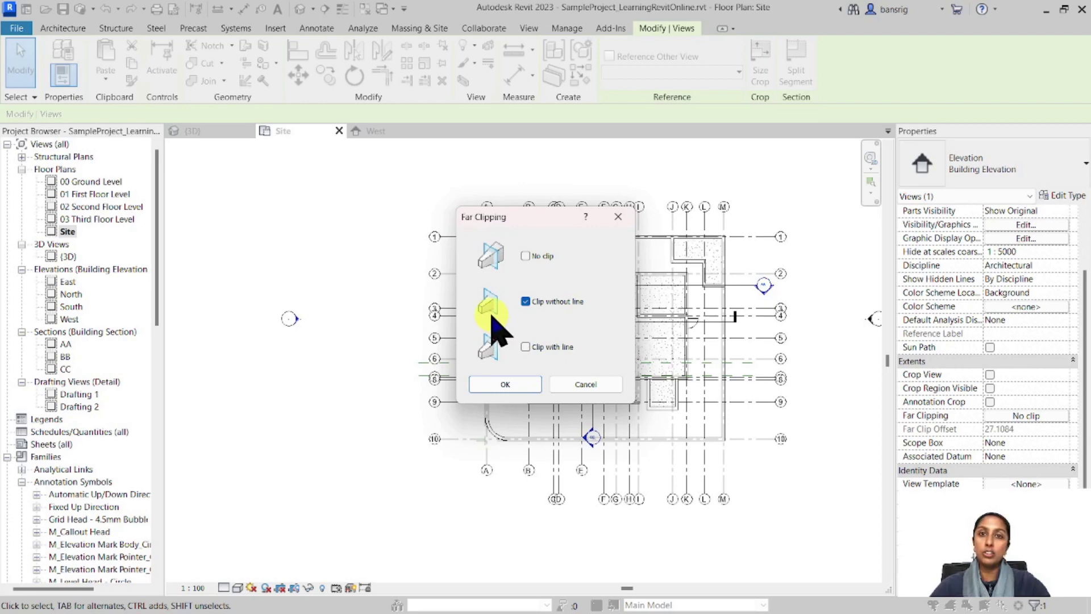
click(526, 346)
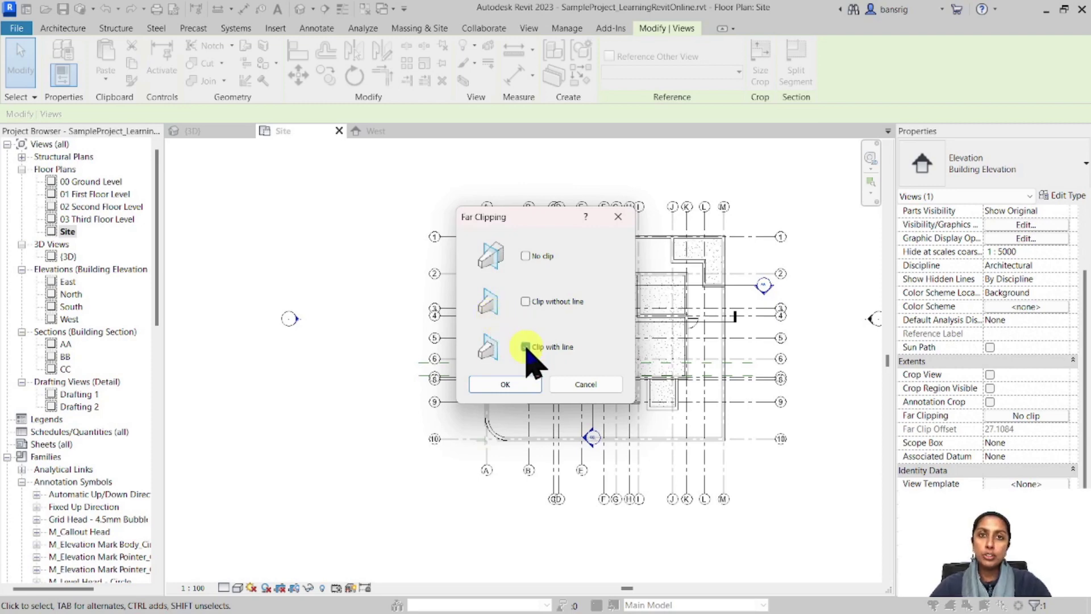
click(520, 387)
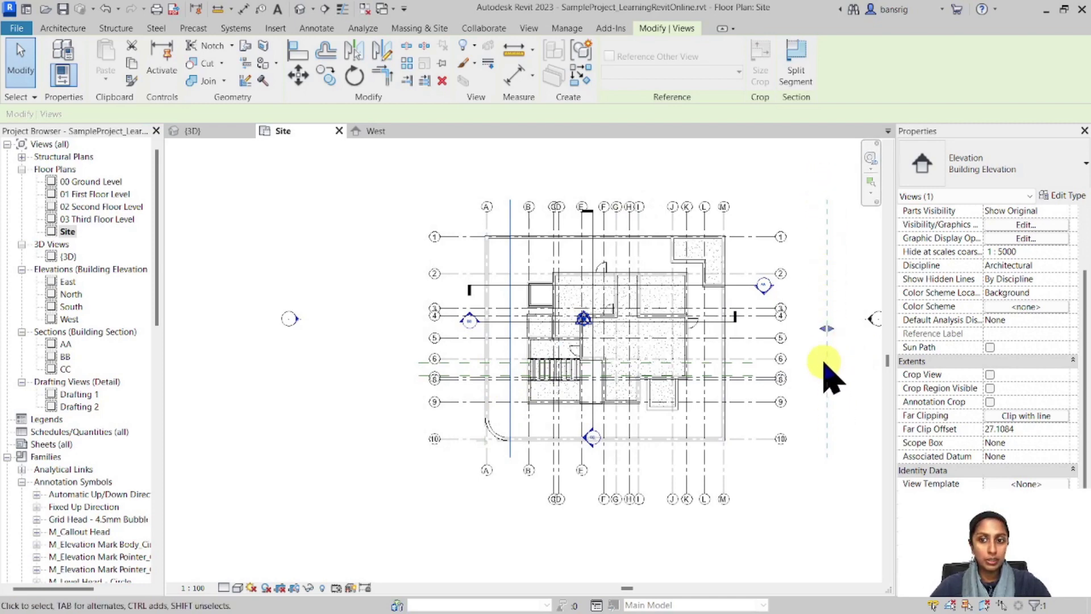
- Move the West elevation's far clip line to just beyond grid K, at an offset of about 15.73
drag(827, 328, 736, 333)
drag(546, 321, 682, 328)
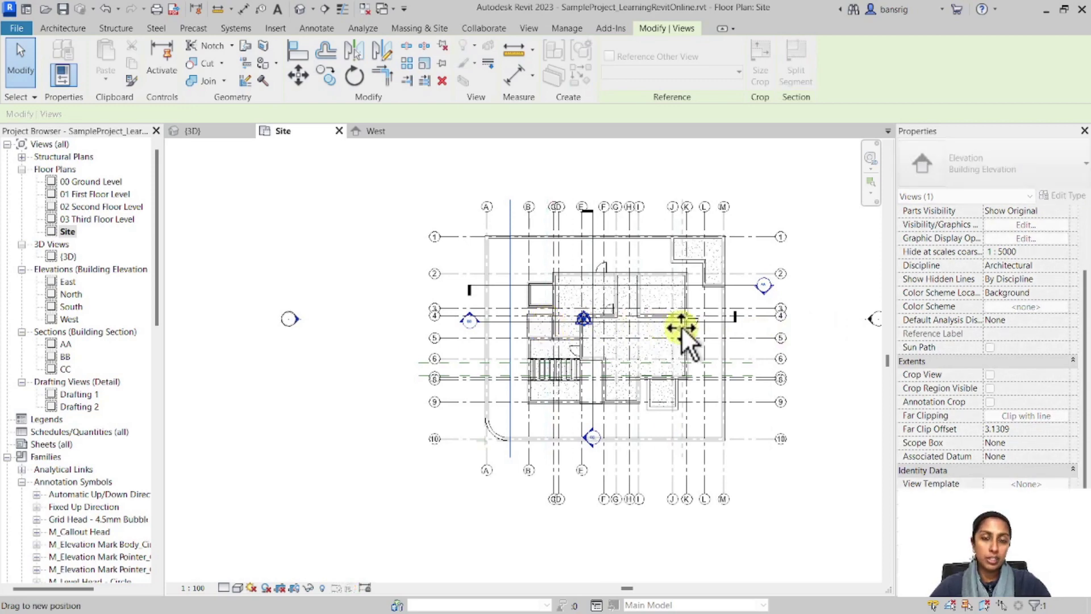
drag(682, 329, 694, 331)
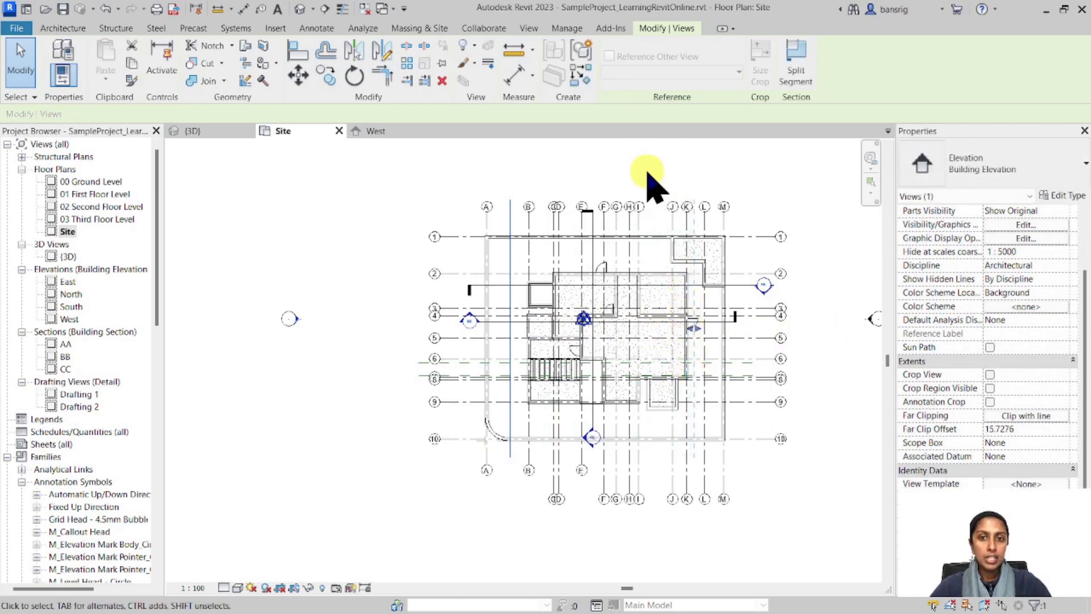
- Open the West elevation from its elevation mark in the Site plan
click(435, 289)
double_click(290, 319)
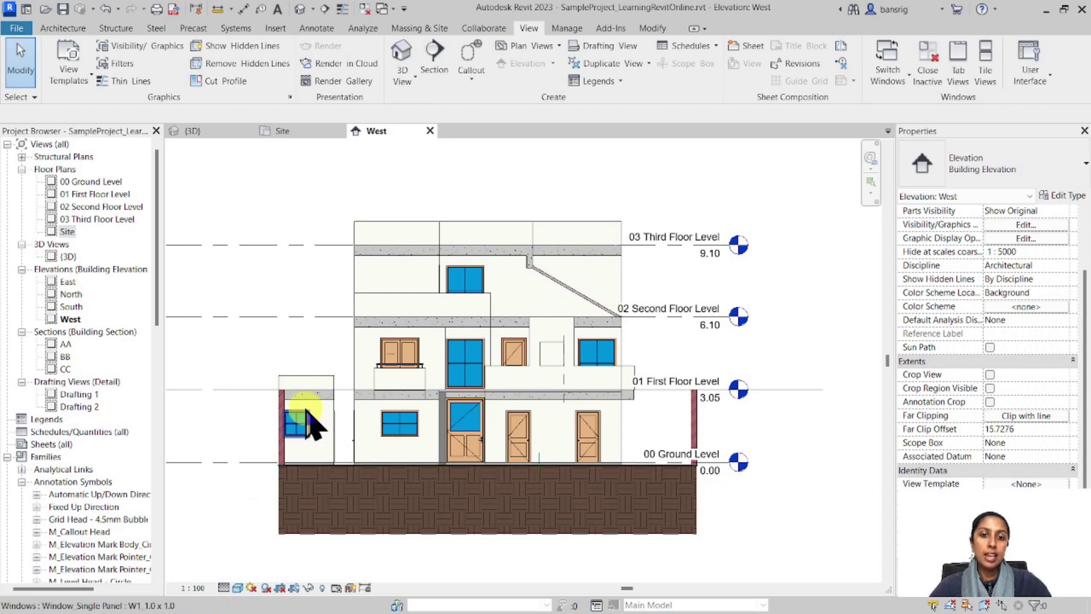
click(703, 441)
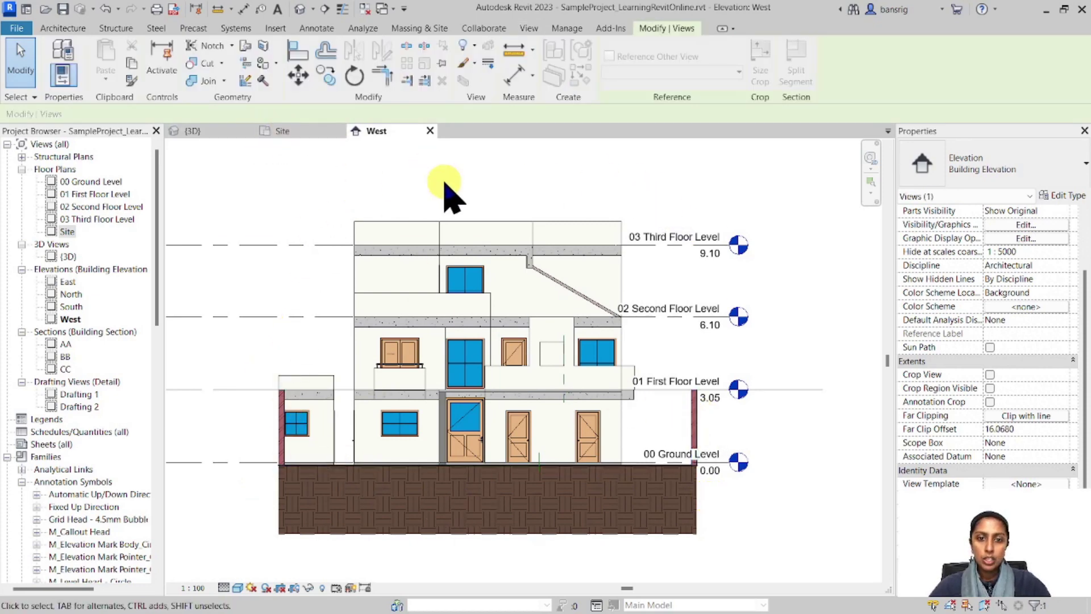
- In the Site plan, move the West elevation's far clip line inward near grid F, at an offset of about 8.29, and view the elevation
click(309, 132)
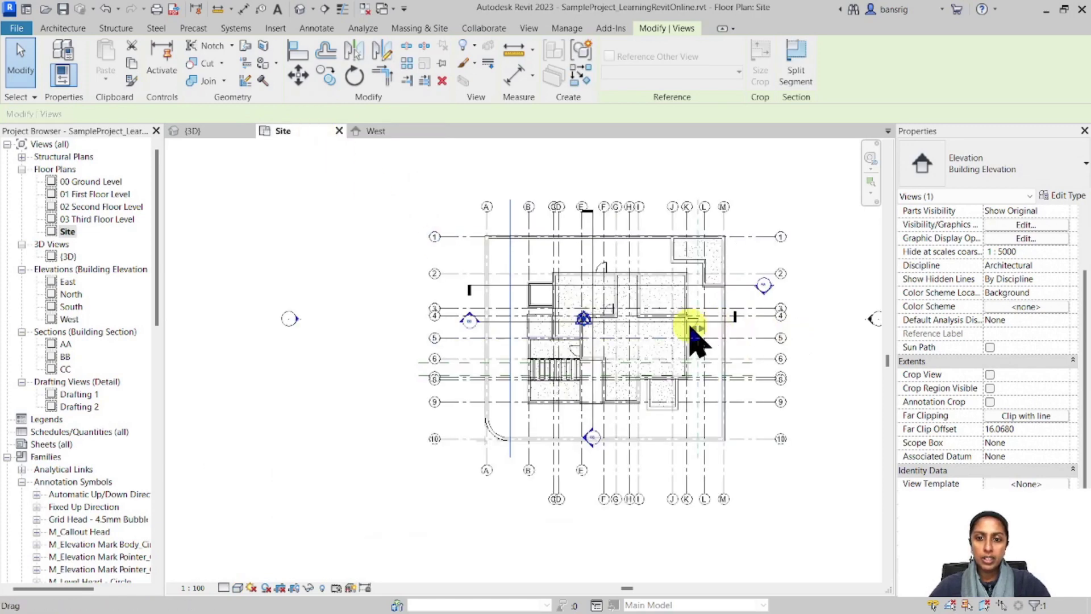
drag(695, 329, 607, 328)
click(367, 131)
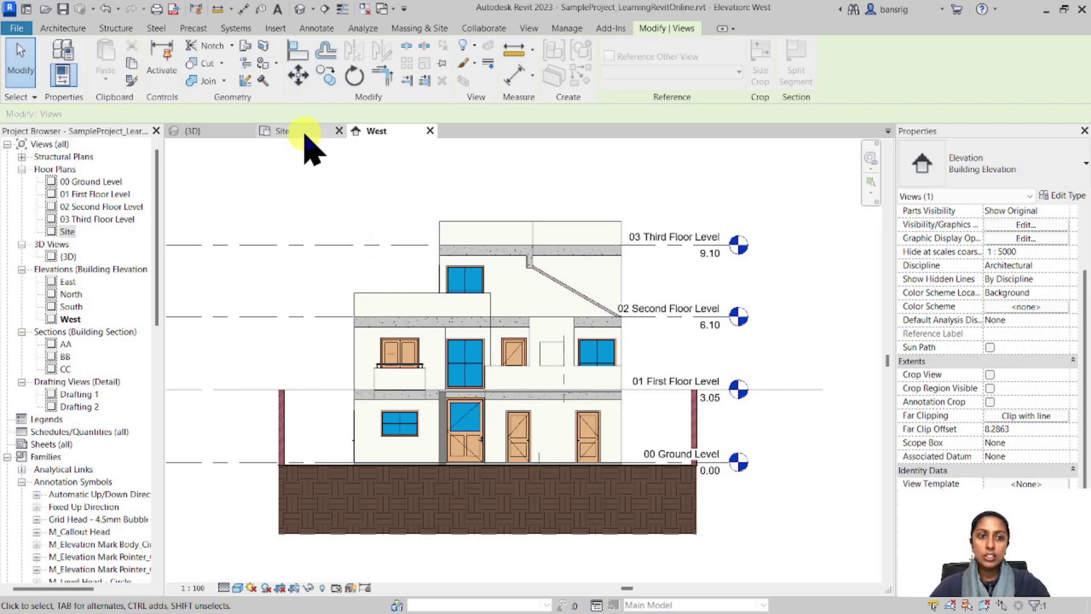
- Move the far clip line in the Site plan to just beyond grid K, at an offset of about 15.53, and return to the West elevation
click(284, 132)
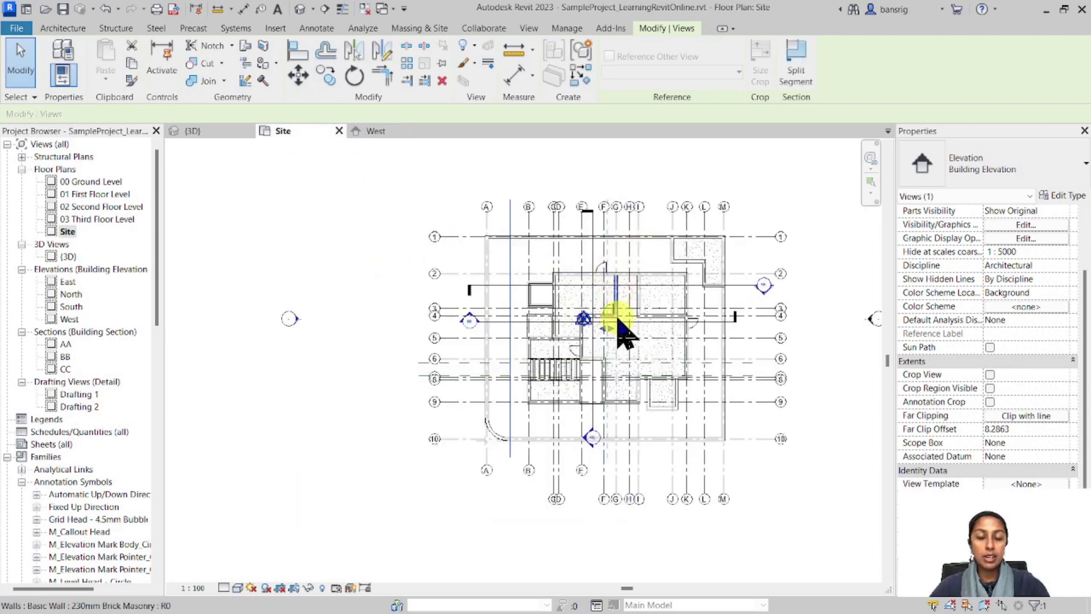
drag(607, 329, 692, 331)
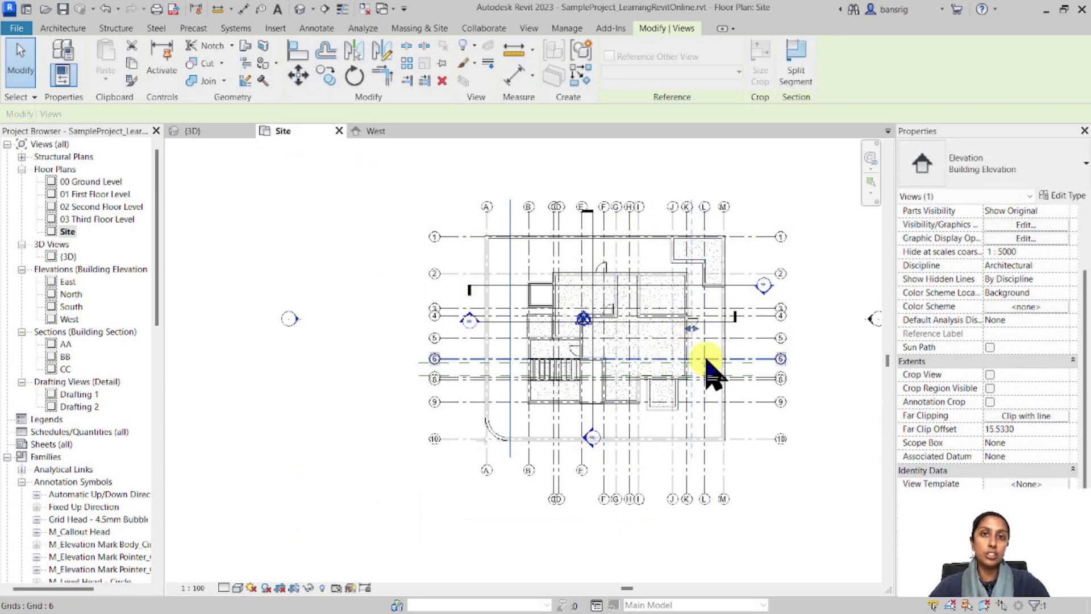
click(378, 132)
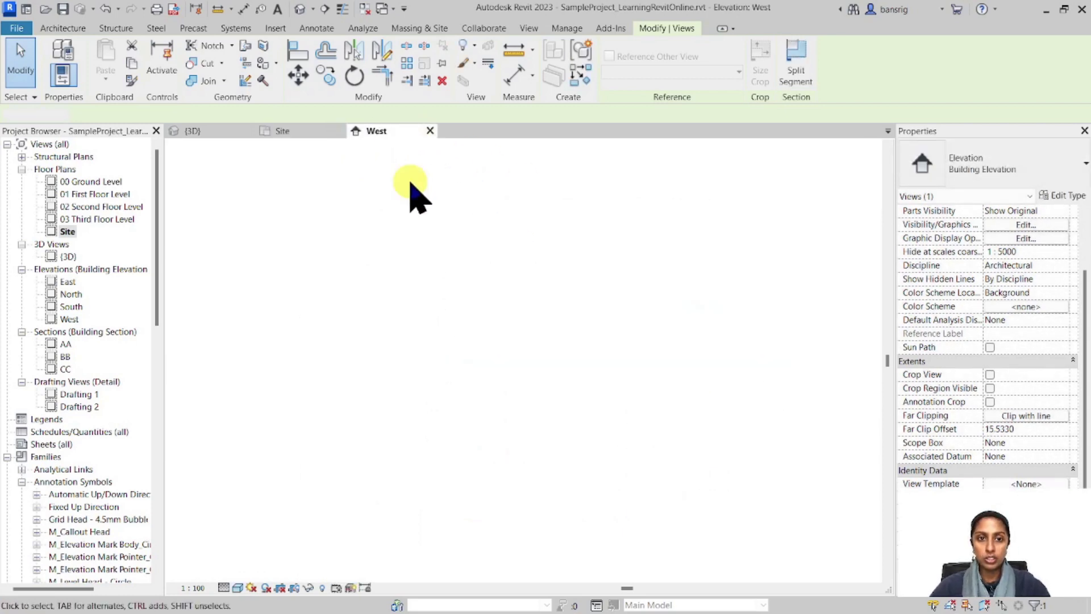
middle_drag(500, 368, 520, 353)
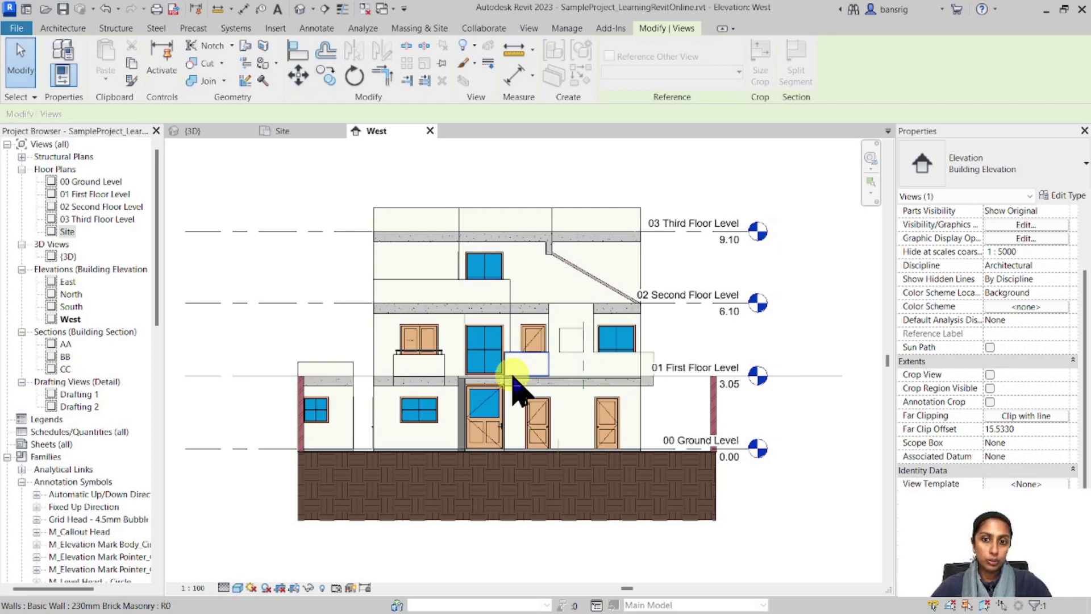
- Crop the West elevation with a visible crop region, tightening its sides around the building and its lower edge to a thin strip of ground
click(294, 588)
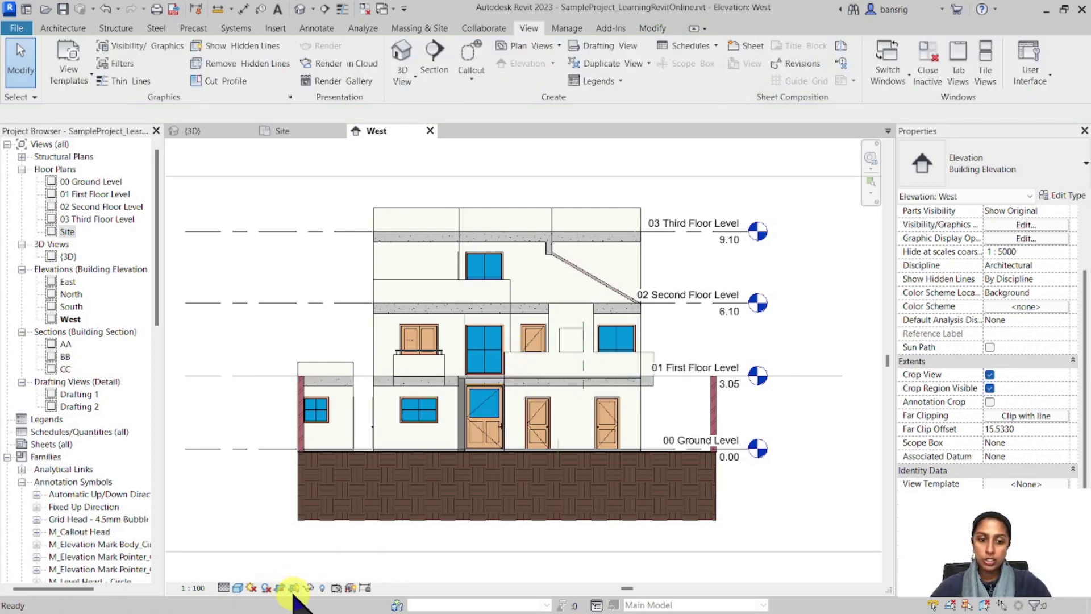
scroll(594, 477, down, 2)
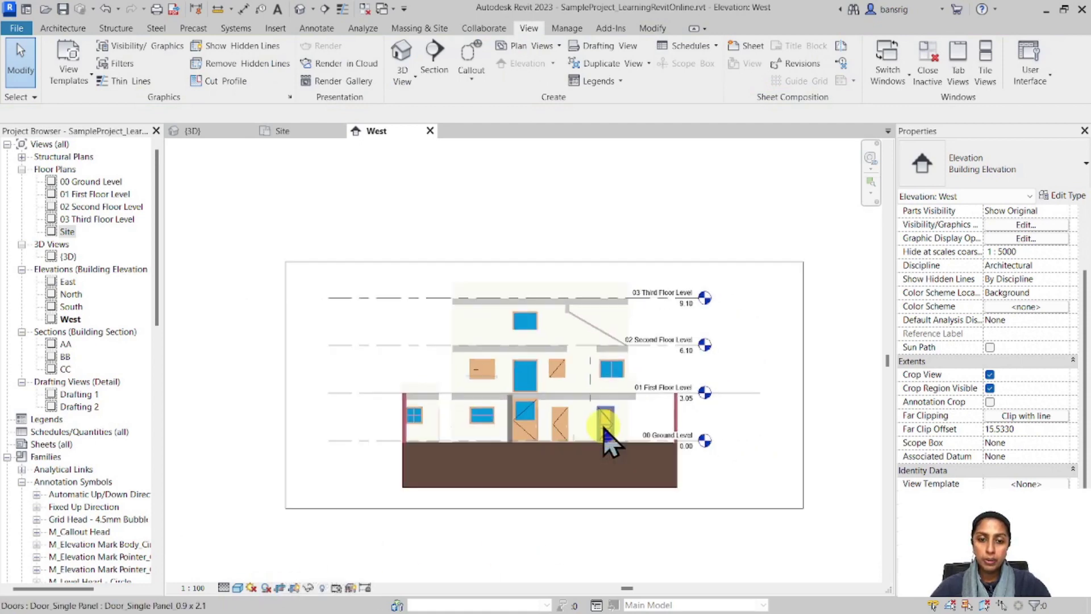
click(631, 508)
drag(802, 385, 646, 385)
drag(284, 385, 391, 390)
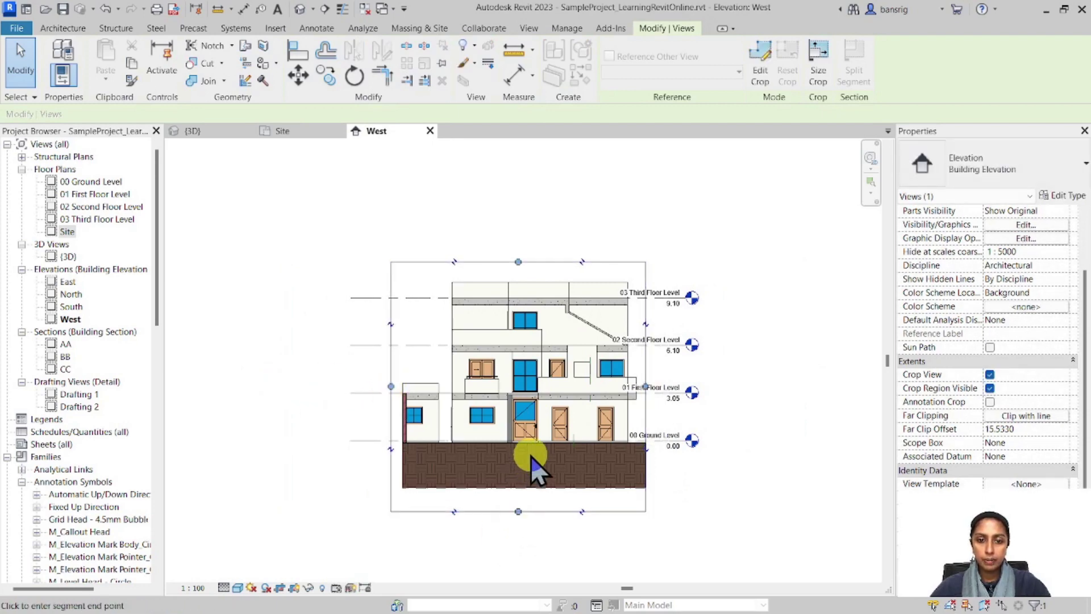
scroll(719, 264, up, 2)
- Pull the aligned level heads in the West elevation outward so they sit clear of the crop region
click(677, 317)
drag(668, 317, 746, 317)
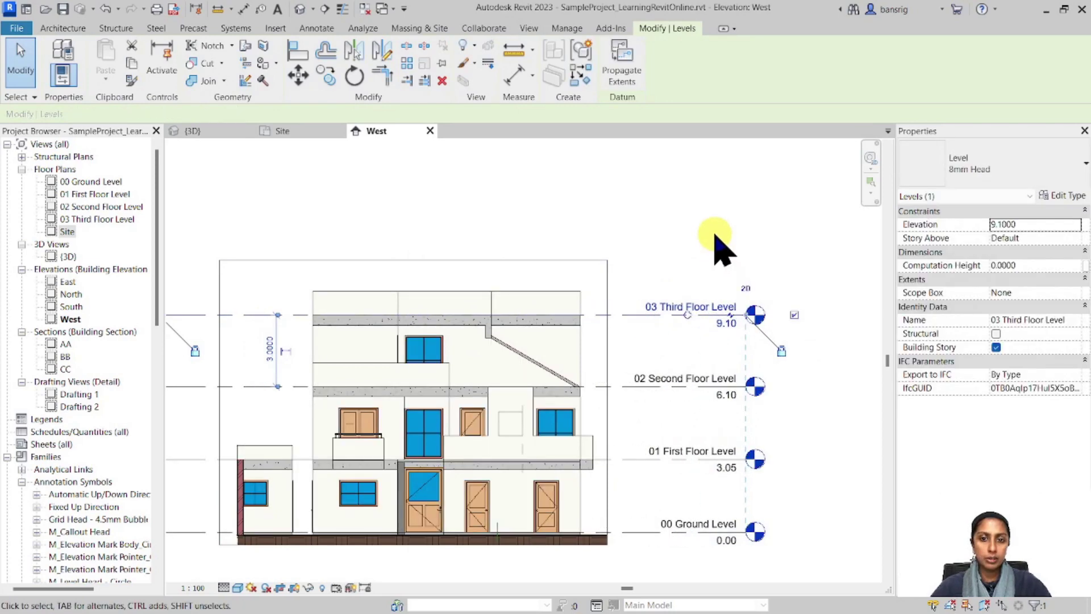
click(718, 240)
middle_drag(694, 380, 743, 345)
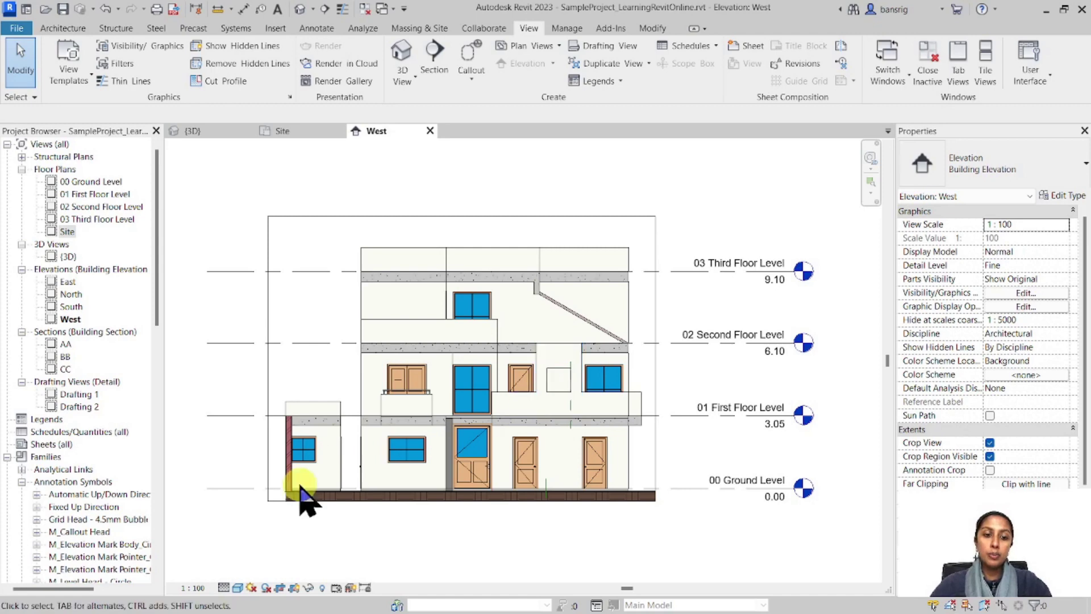
- Try the Hidden Line, Shaded and Realistic visual styles on the West elevation
click(238, 588)
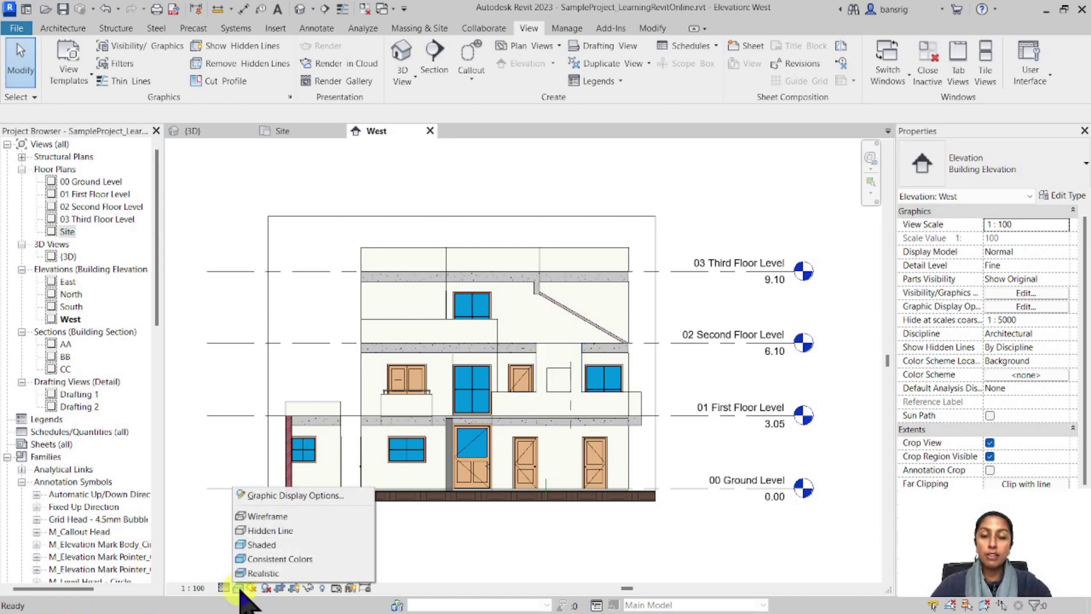
click(264, 530)
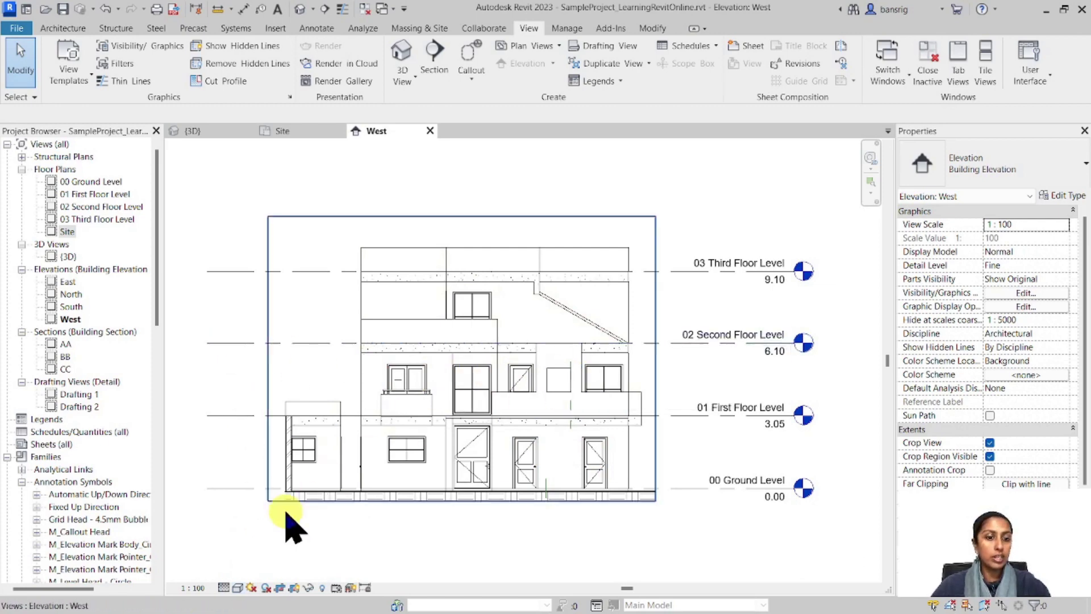
click(237, 588)
click(253, 545)
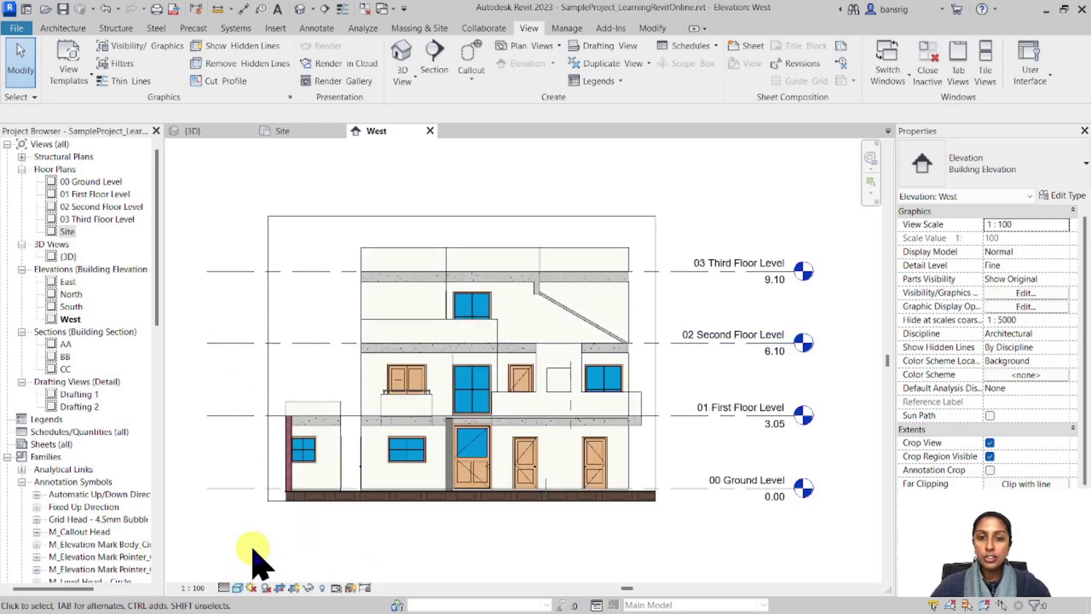
click(236, 588)
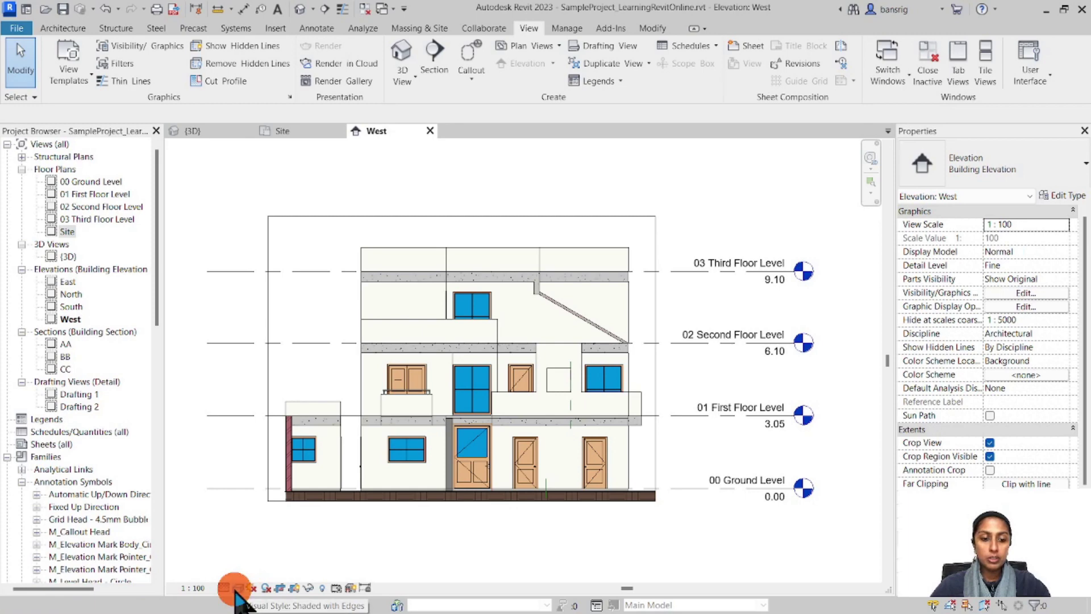
click(250, 572)
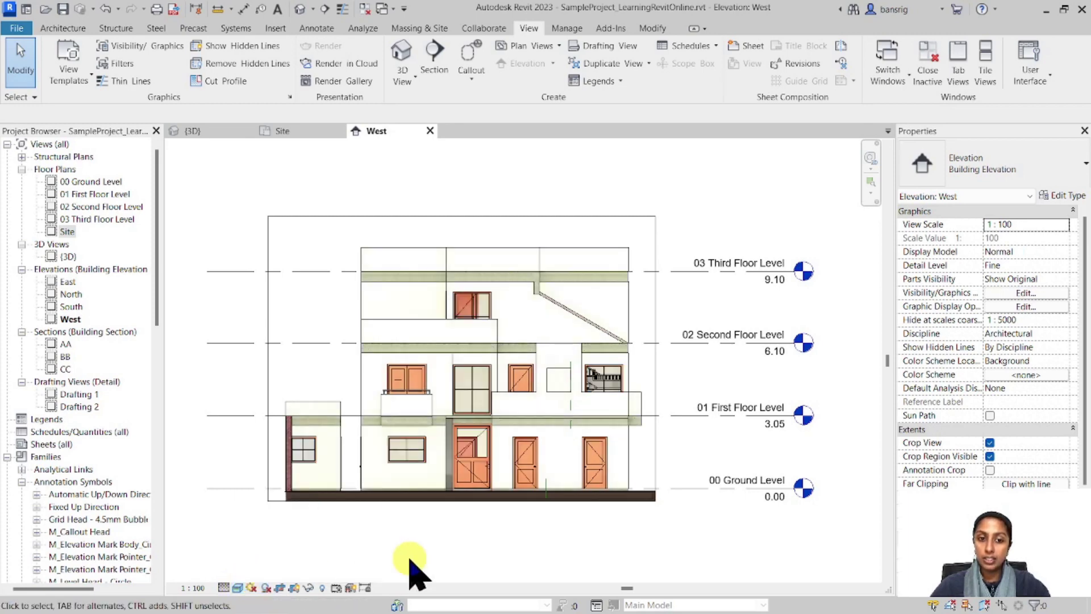
- Set the West elevation's visual style to Hidden Line
click(237, 587)
click(267, 528)
middle_drag(440, 534, 450, 529)
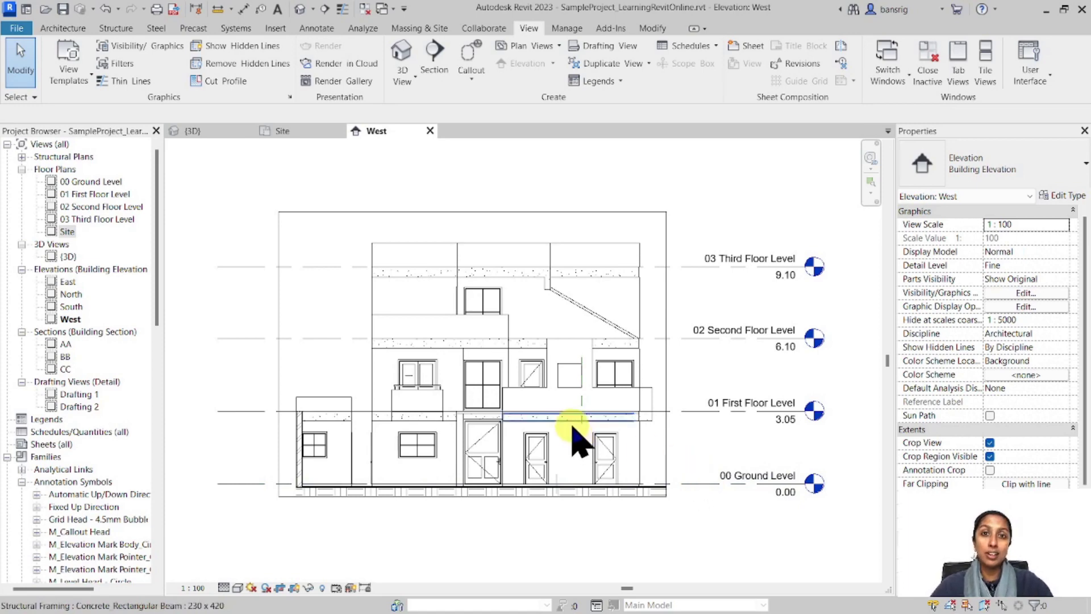
- Turn on shadows in the West elevation
scroll(446, 267, up, 3)
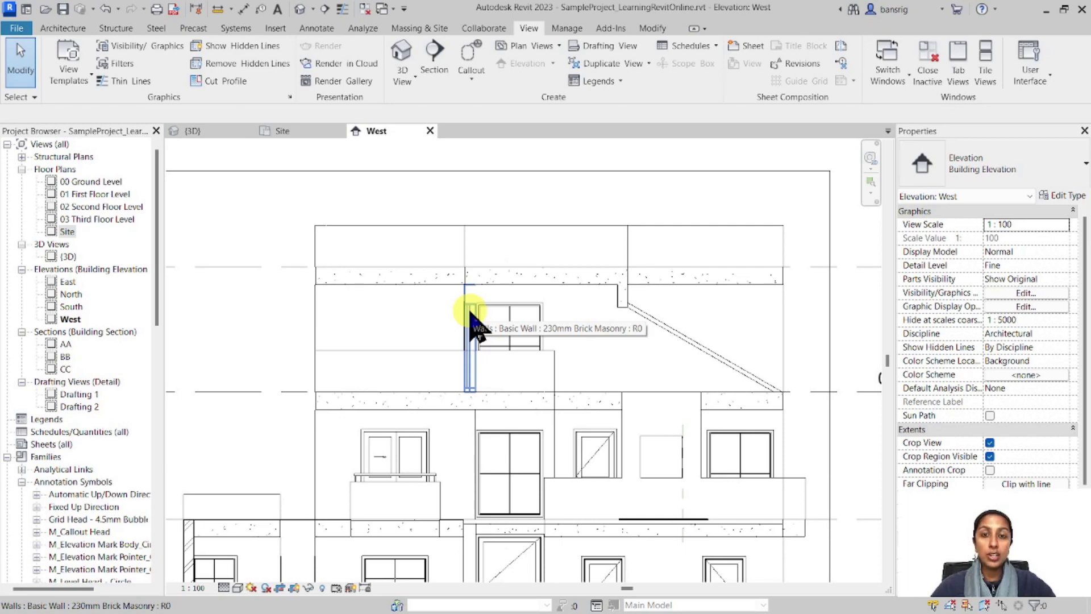
scroll(474, 325, down, 2)
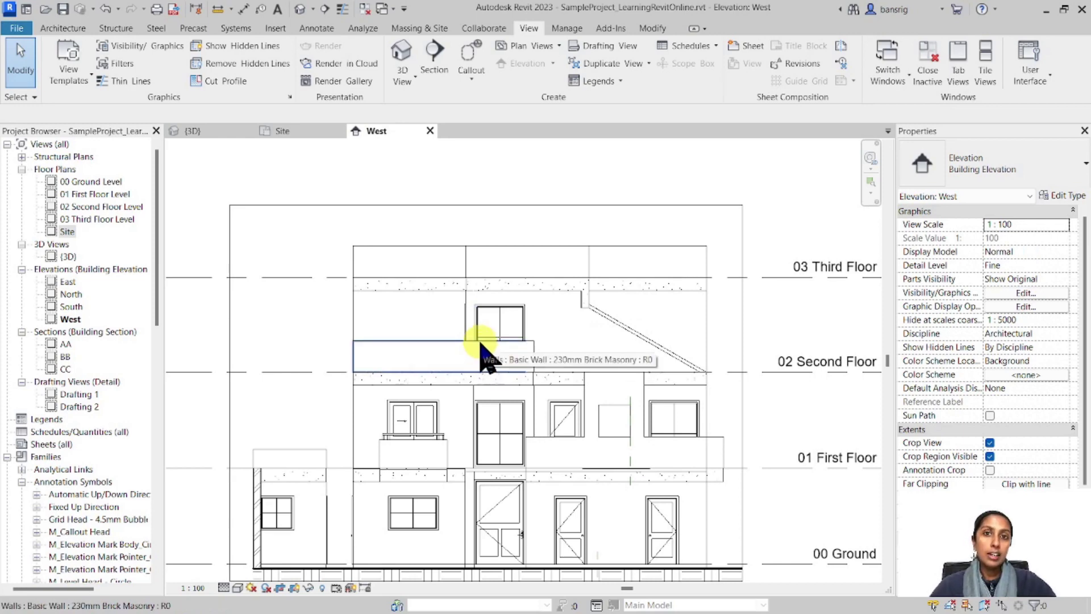
scroll(480, 341, down, 2)
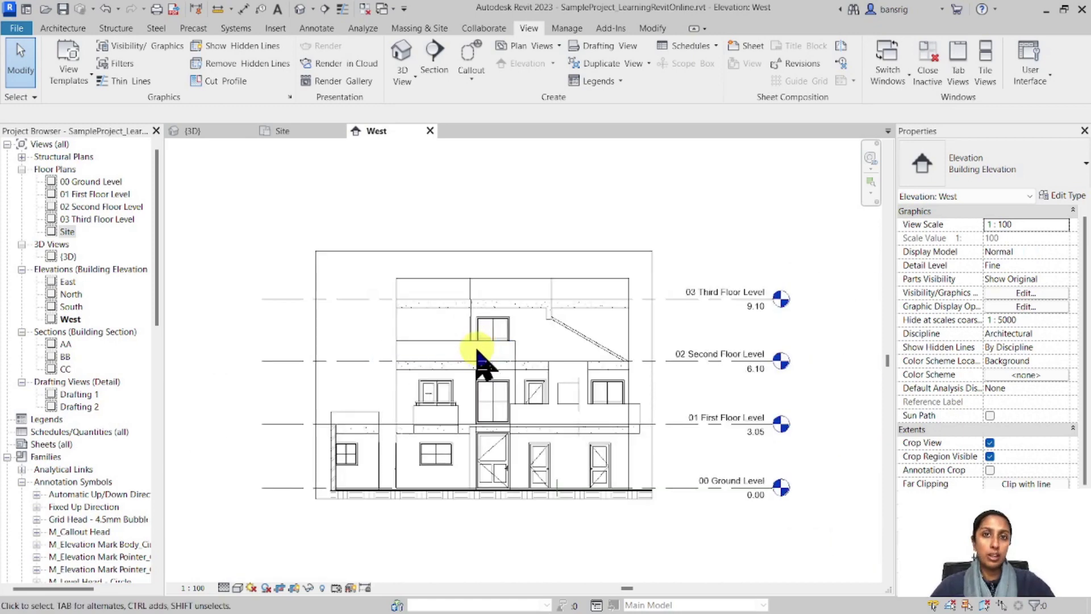
click(266, 588)
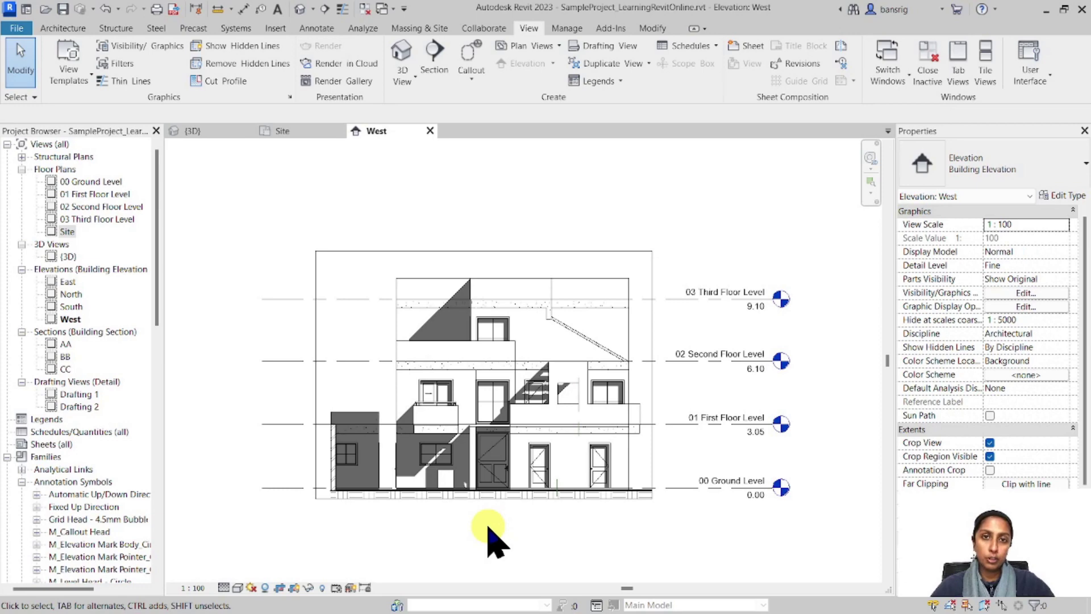
scroll(489, 534, up, 2)
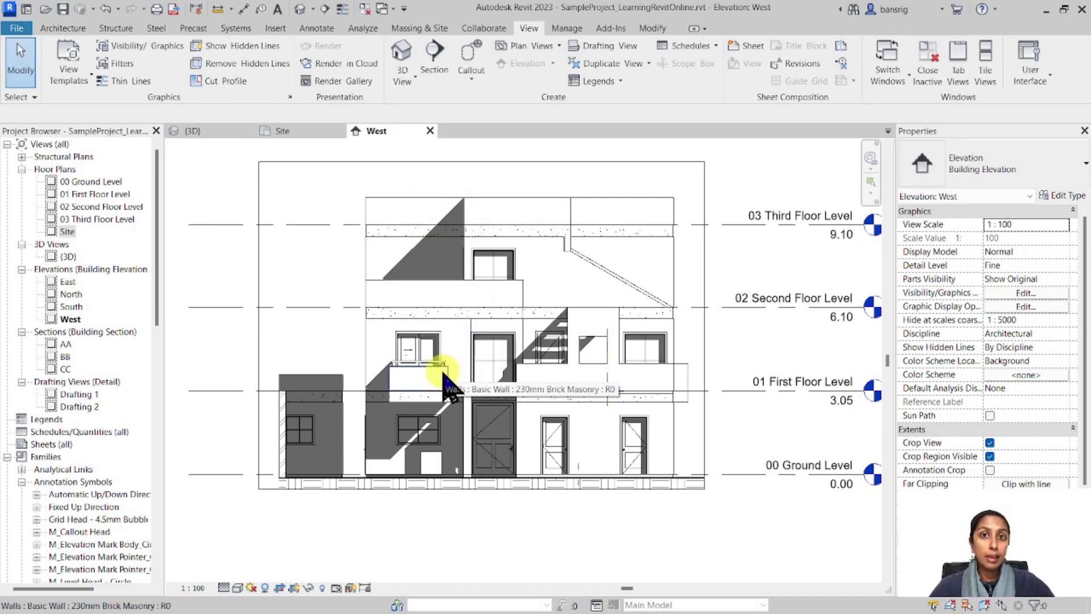
- Enable Show Ambient Shadows in the West elevation's graphic display options and apply it
click(237, 587)
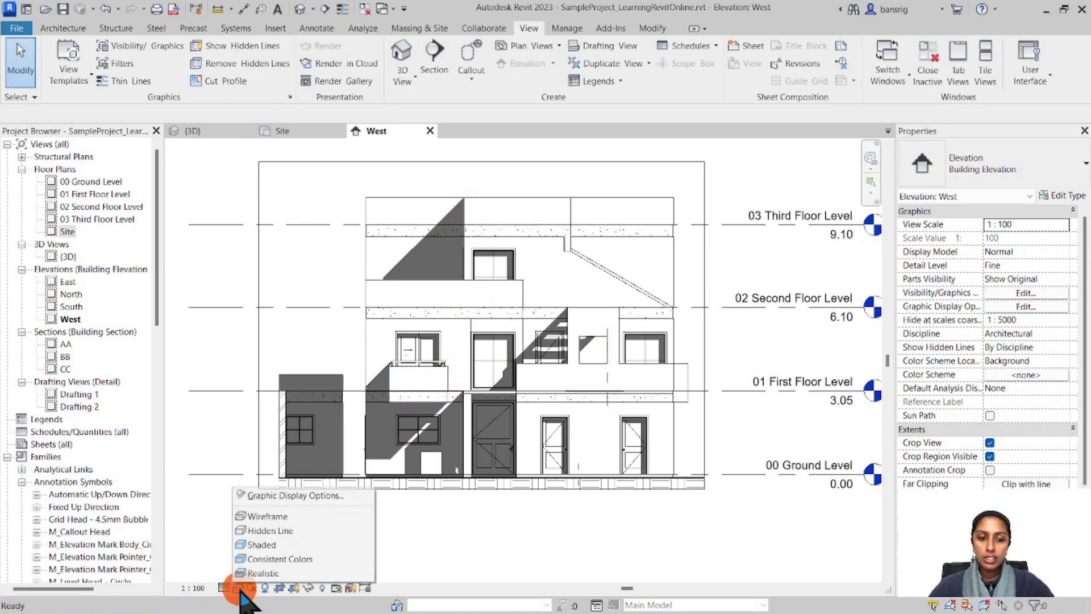
click(293, 494)
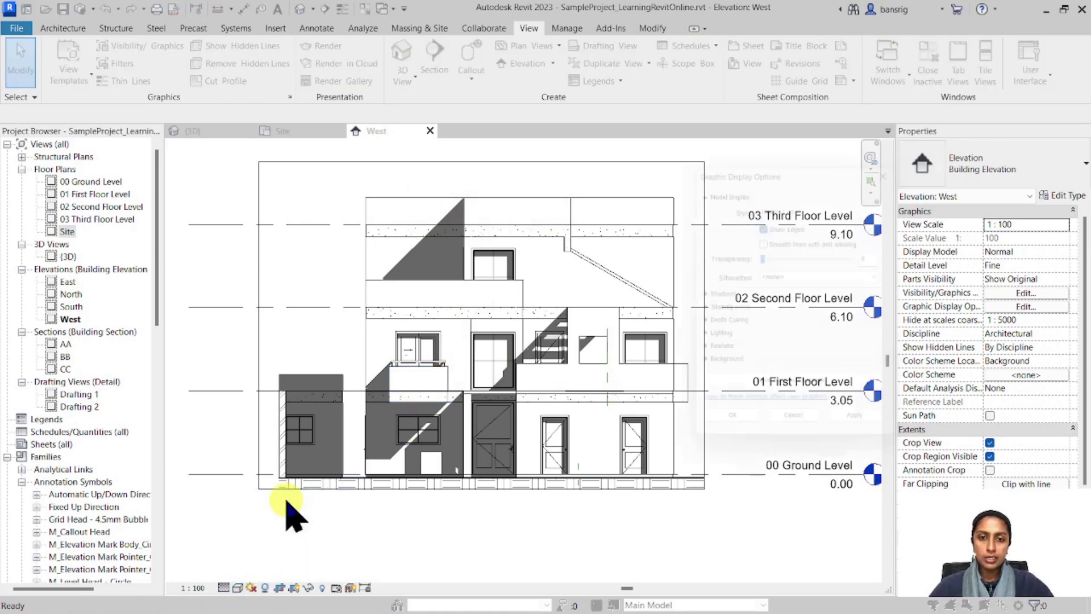
click(699, 295)
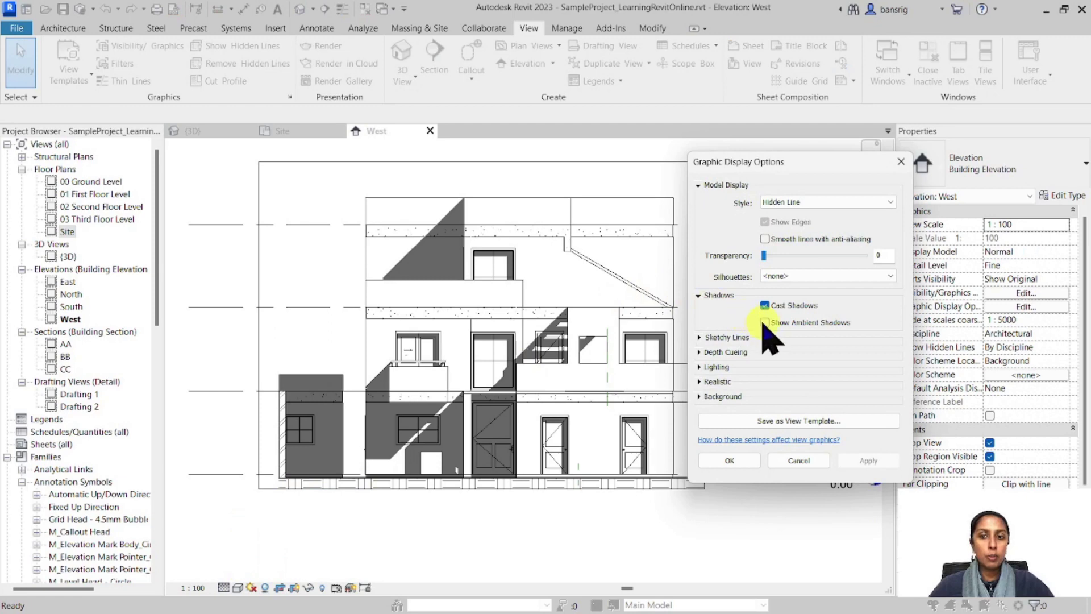
click(765, 322)
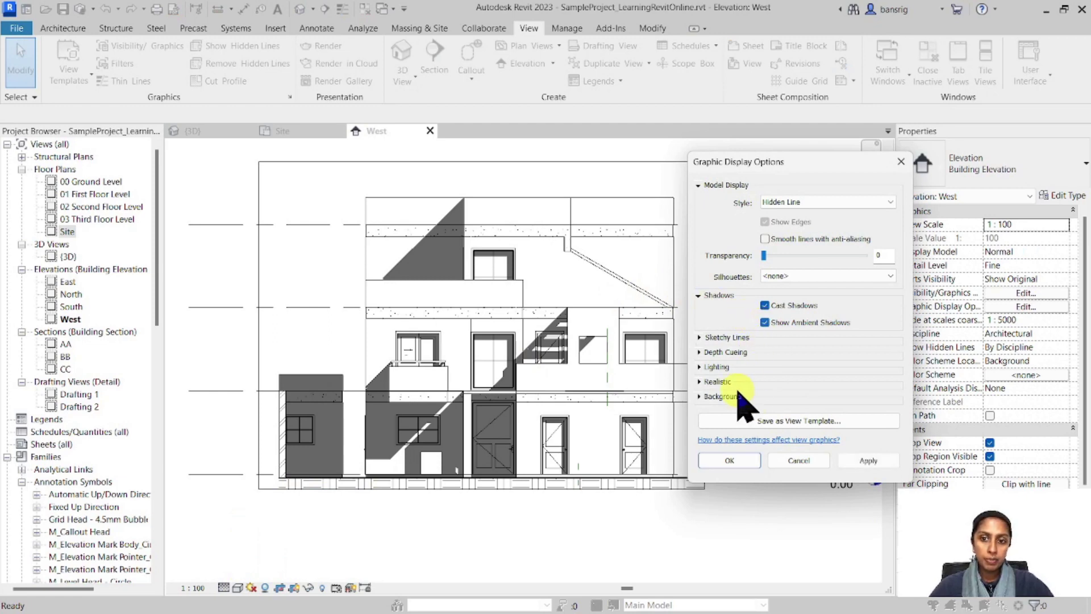
click(730, 460)
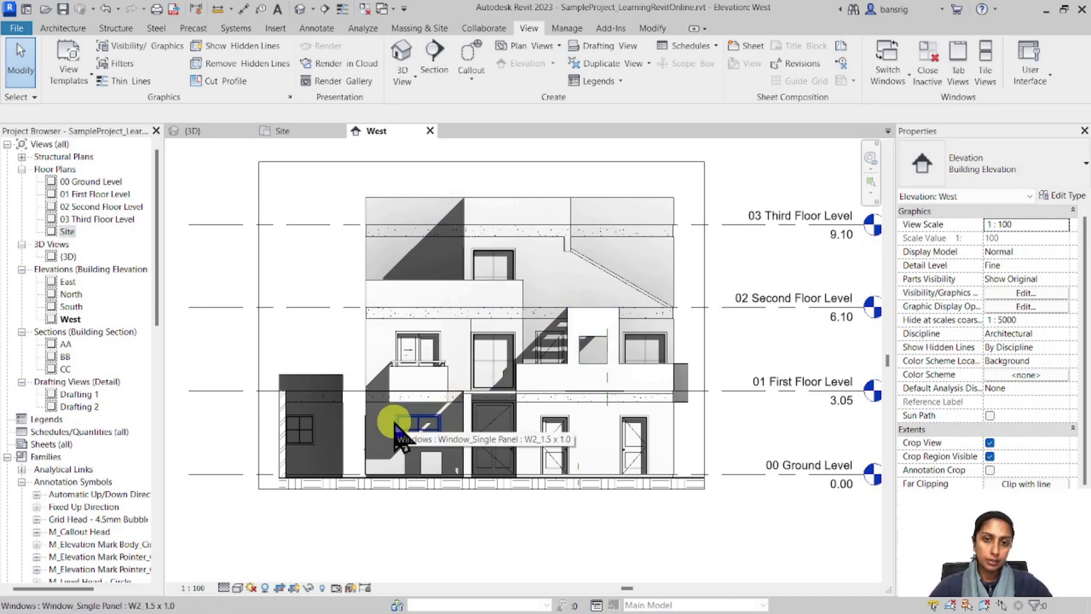
- Reopen the West elevation's graphic display options and disable Show Ambient Shadows, keeping Cast Shadows on
click(237, 587)
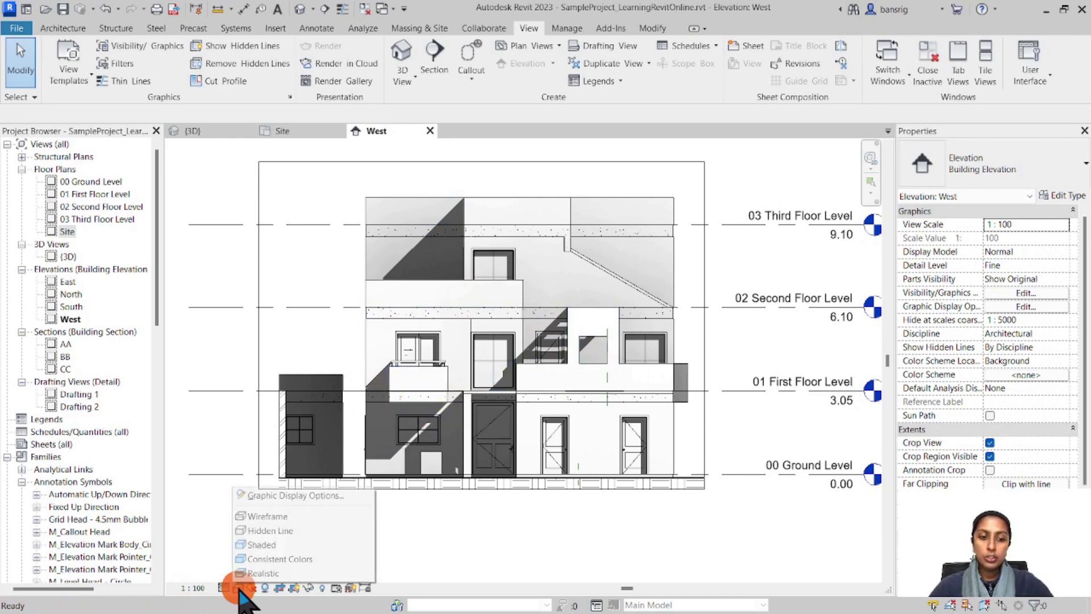
click(271, 496)
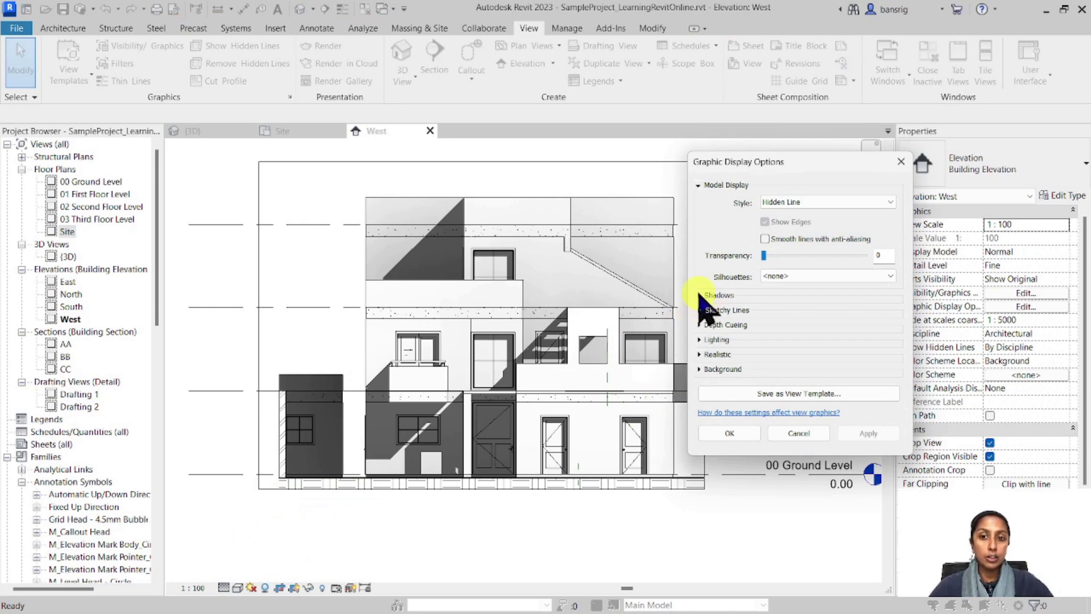
click(702, 295)
click(765, 322)
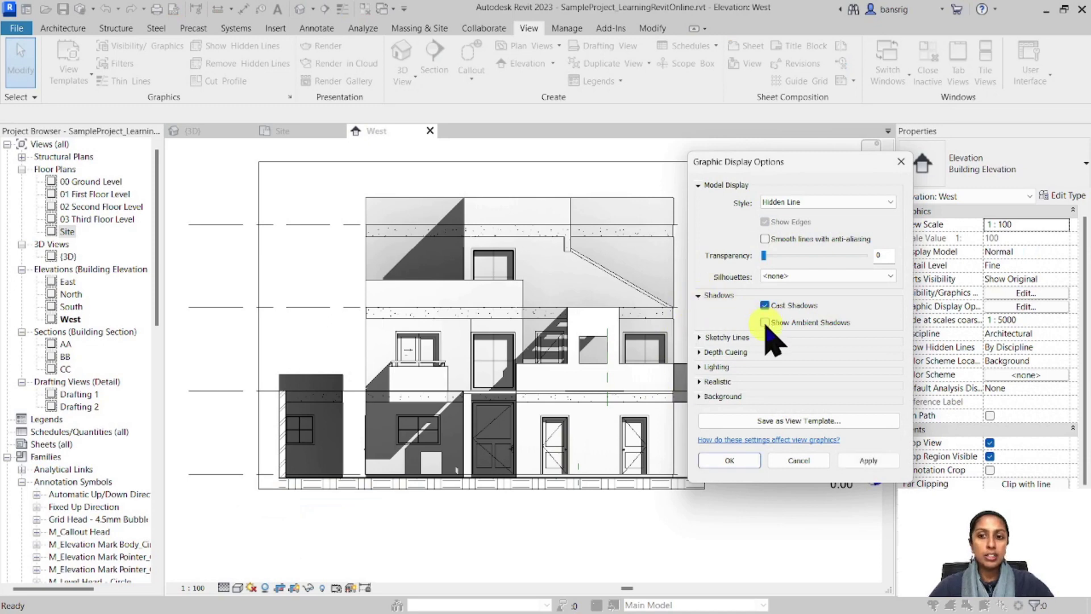
- Enable Sketchy Lines with a Jitter of 4 in the West elevation's graphic display options and apply it
click(699, 337)
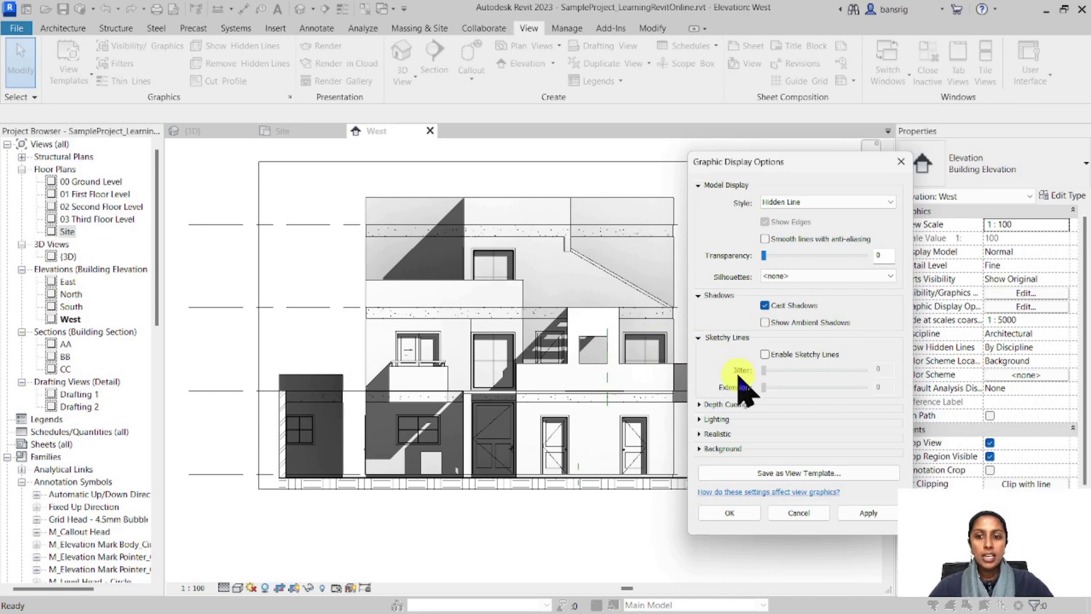
click(764, 354)
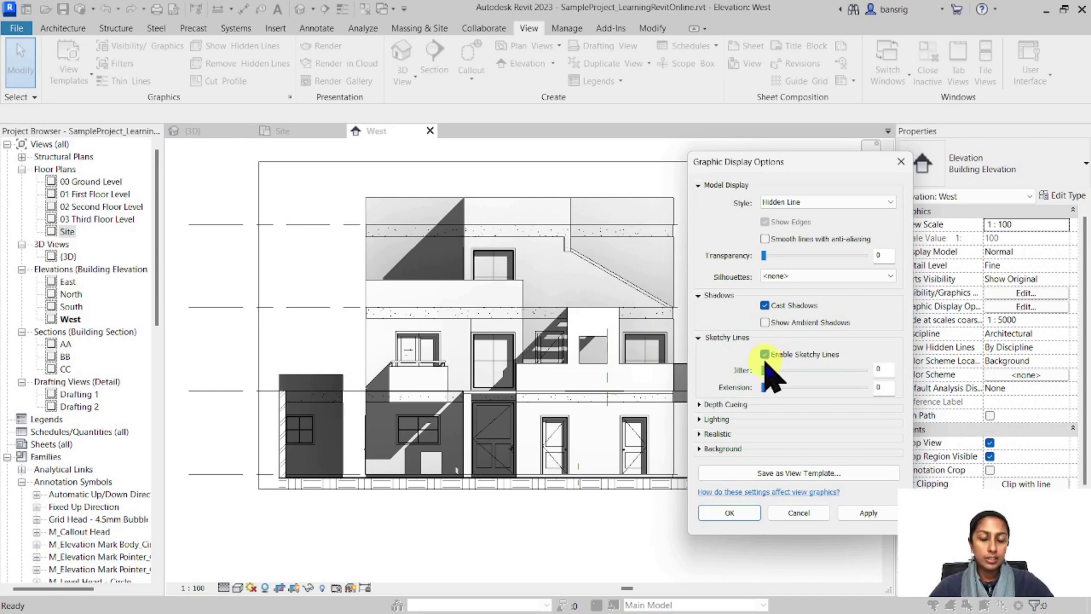
drag(764, 368, 808, 370)
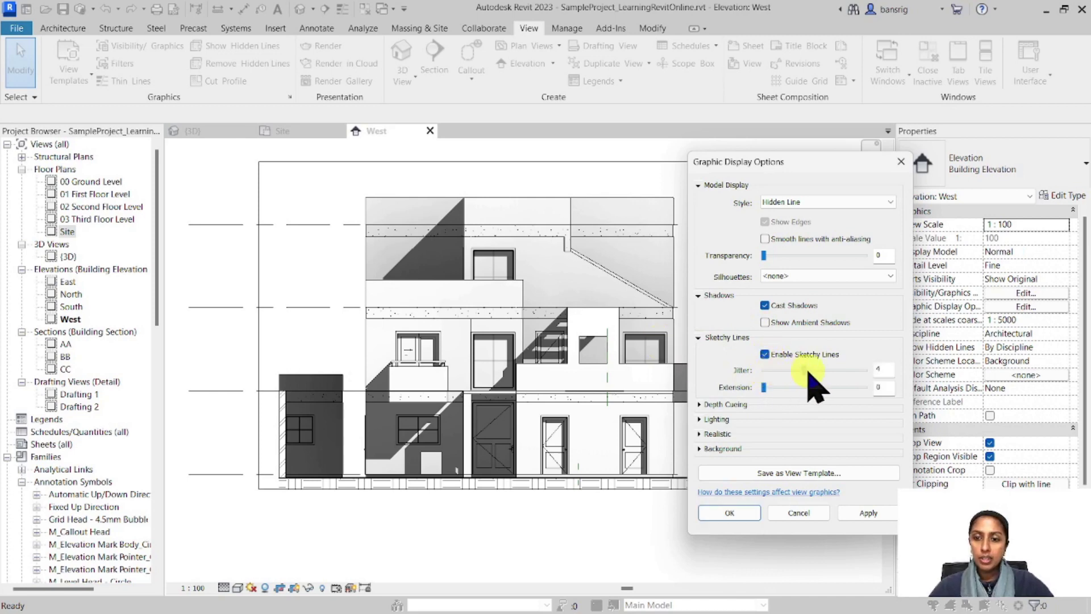
click(865, 512)
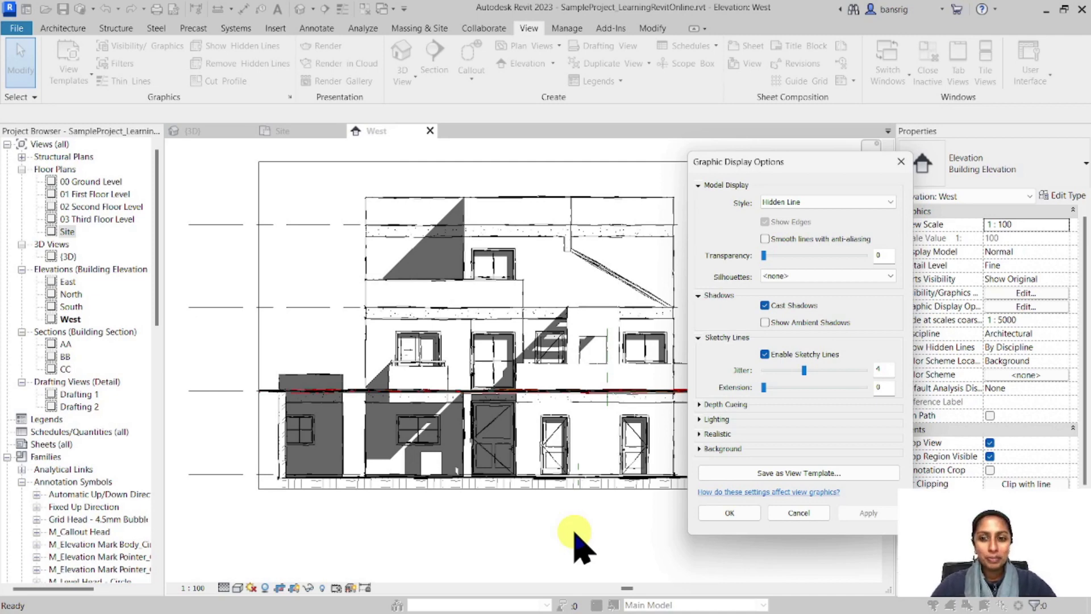
- Try sketchy line Extension values of 2 and 6 in the West elevation, applying each one
drag(764, 387, 783, 388)
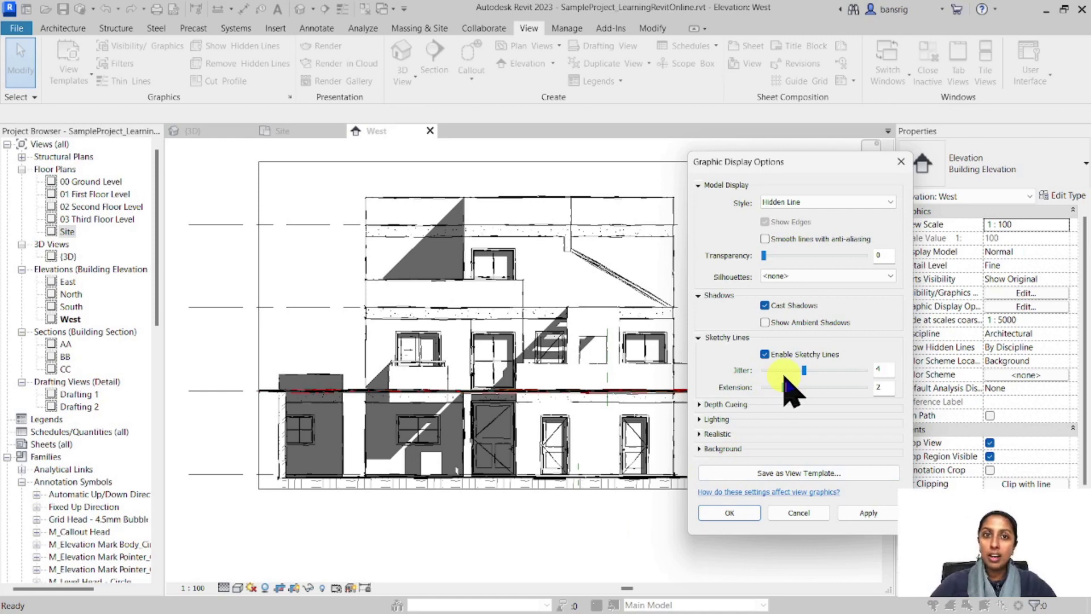
click(863, 513)
drag(784, 388, 824, 388)
click(865, 513)
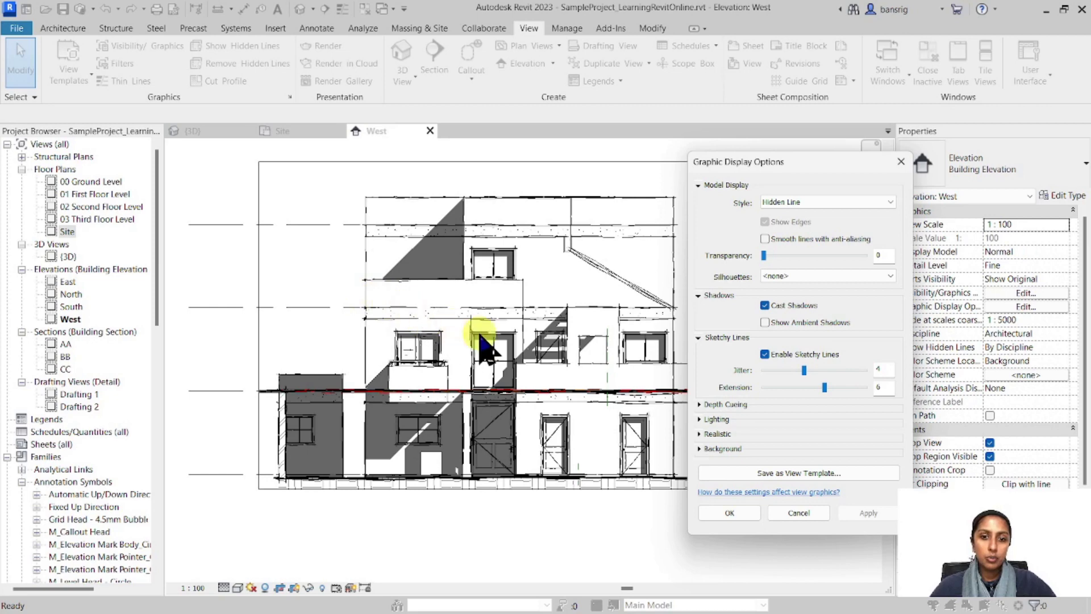
- Set the sketchy lines' Jitter to 2 and Extension to 9, apply the changes and accept the graphic display options
mouse_move(803, 370)
mouse_down()
mouse_move(784, 370)
mouse_move(853, 387)
mouse_up()
click(862, 513)
click(857, 513)
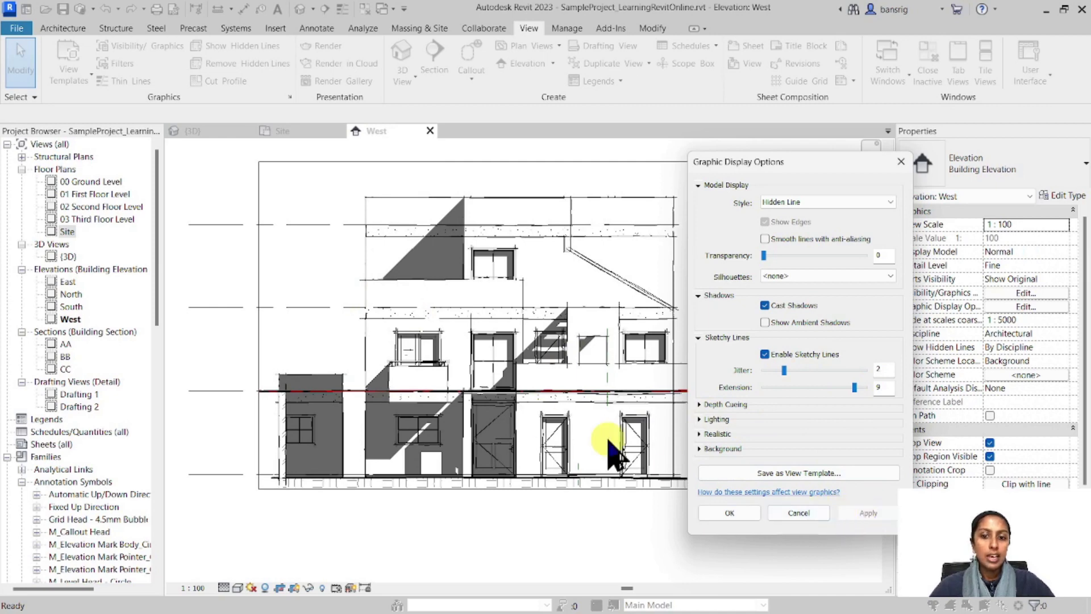
click(729, 513)
scroll(447, 528, up, 1)
middle_drag(449, 530, 446, 540)
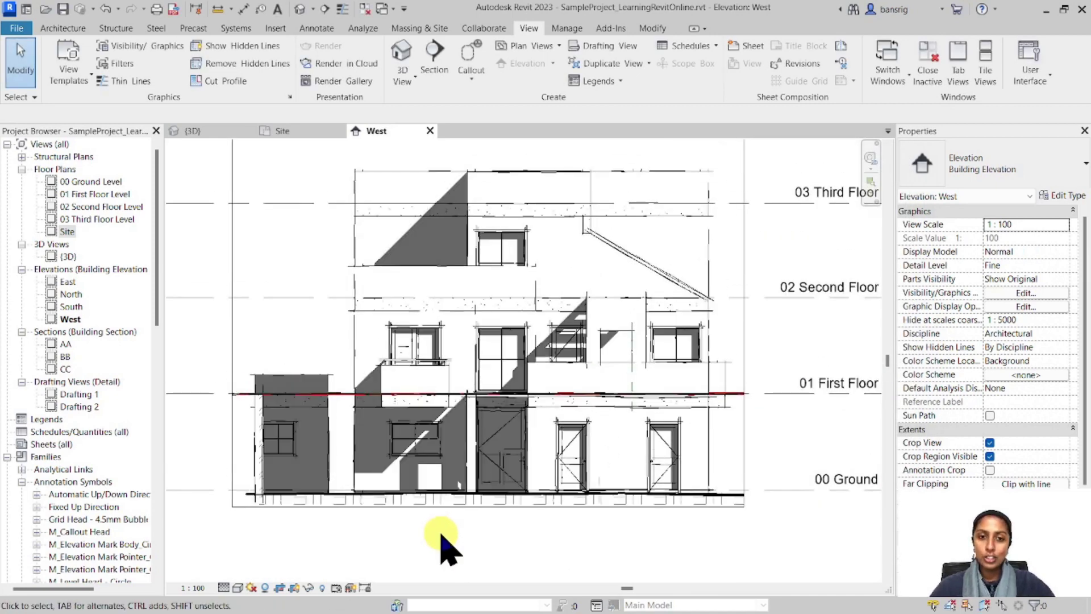
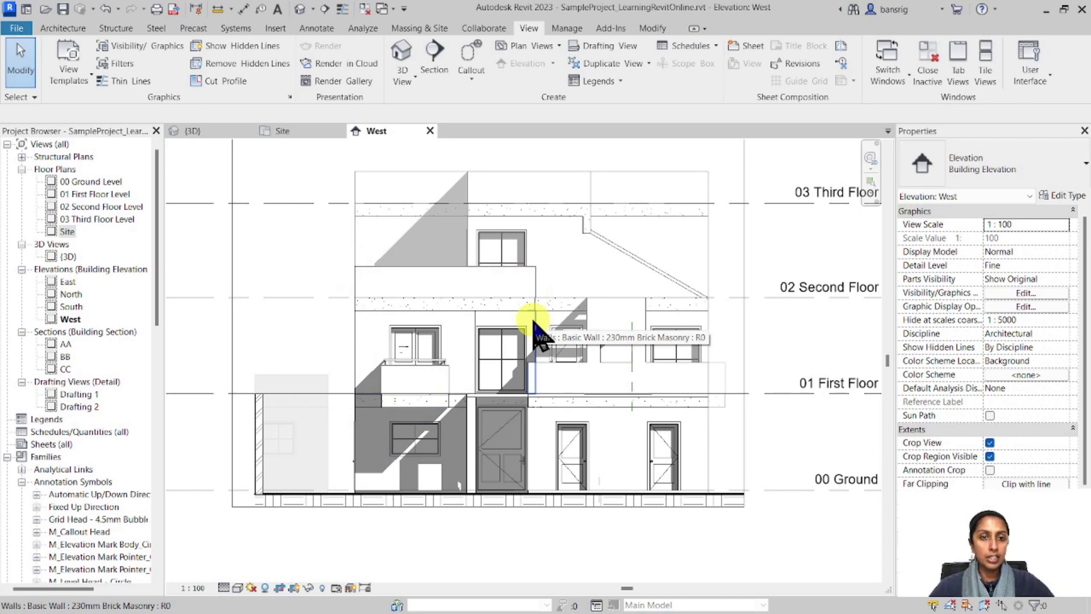
- Examine the West elevation's line work up close and review its Depth Cueing settings without changing them
scroll(534, 327, up, 10)
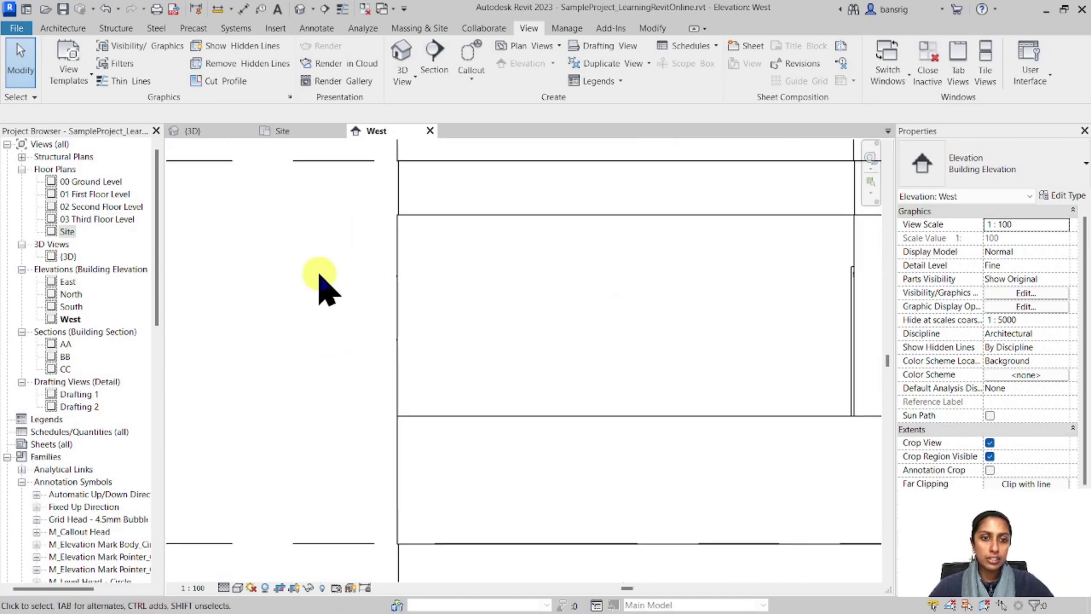
scroll(320, 287, up, 1)
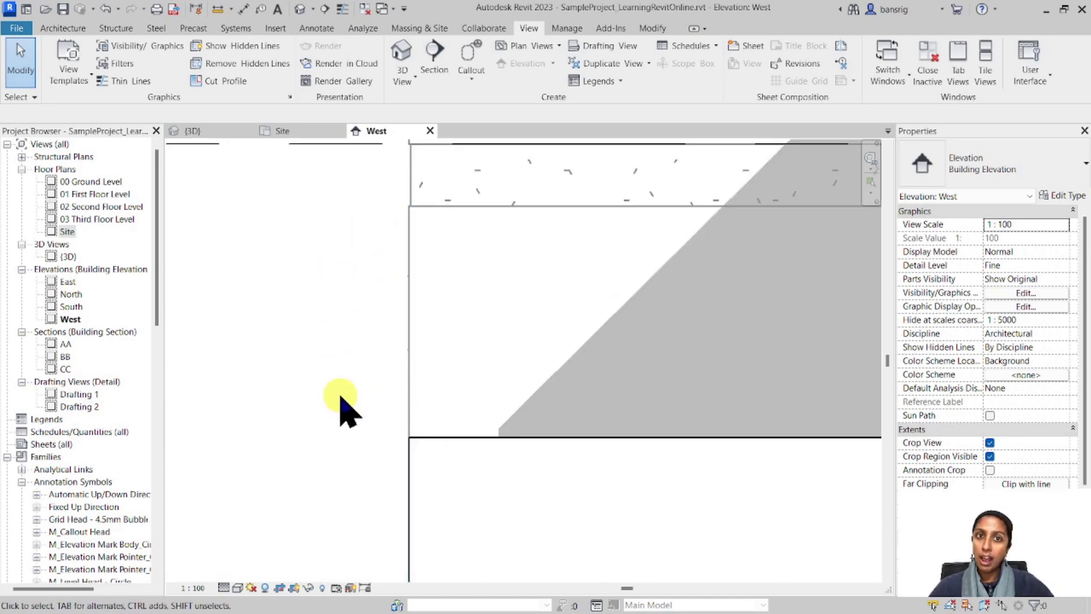
scroll(339, 397, down, 6)
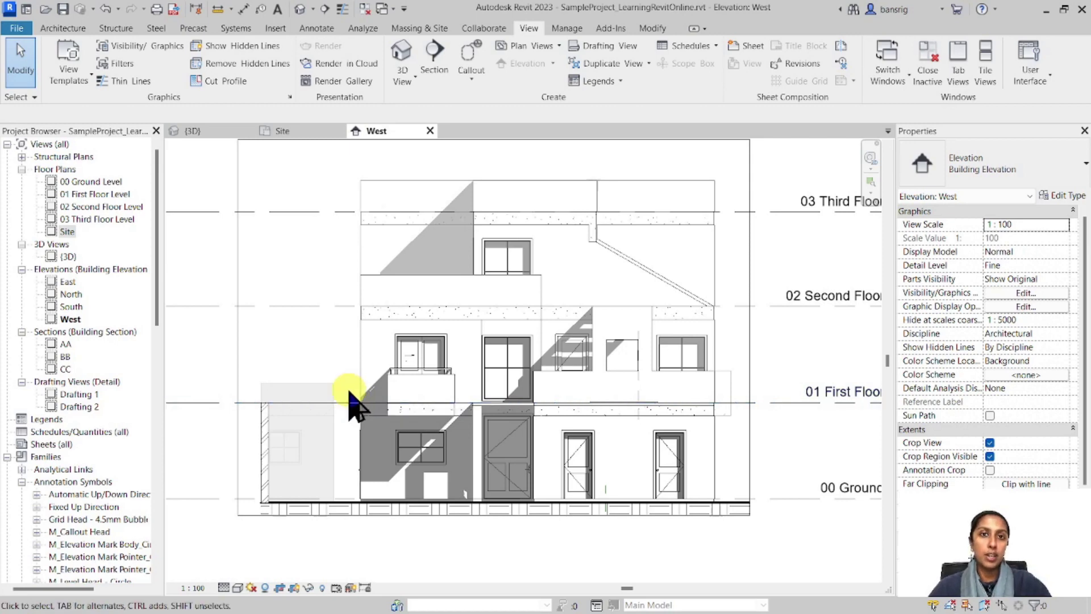
click(238, 587)
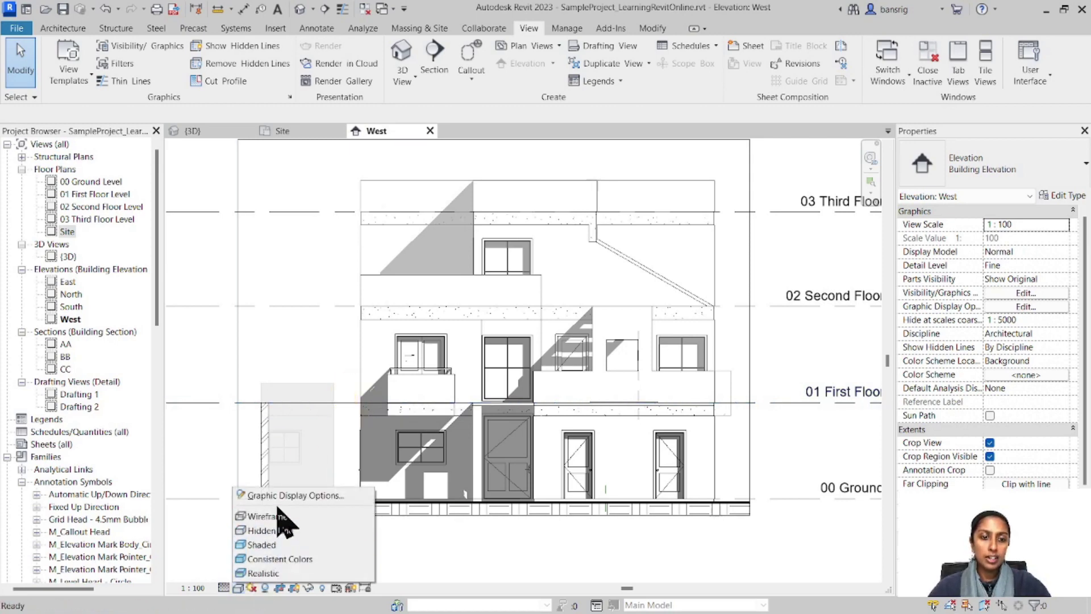
click(279, 495)
click(713, 327)
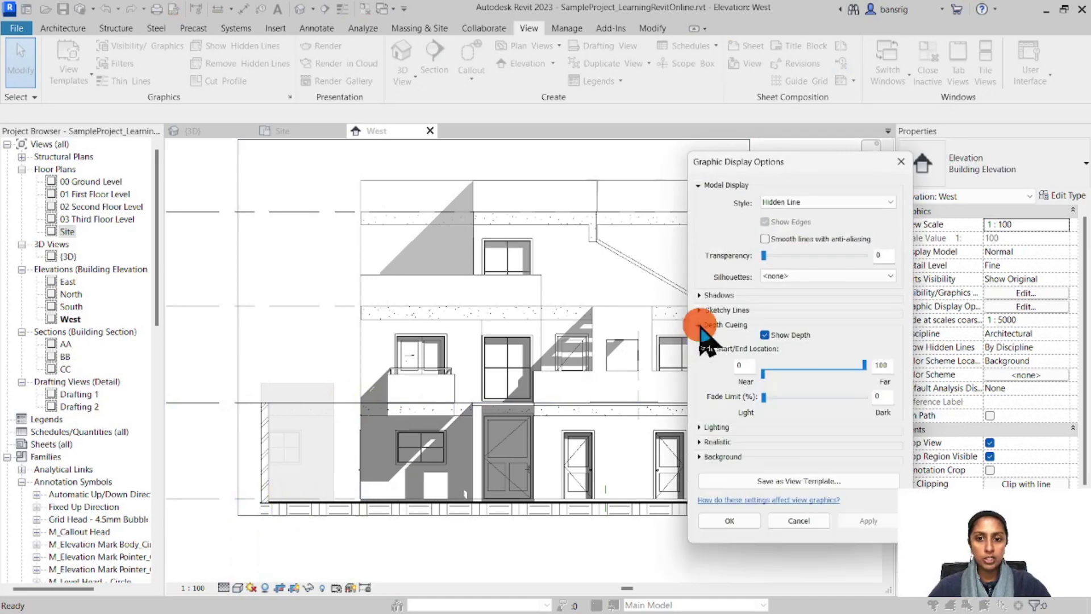
drag(828, 151, 823, 77)
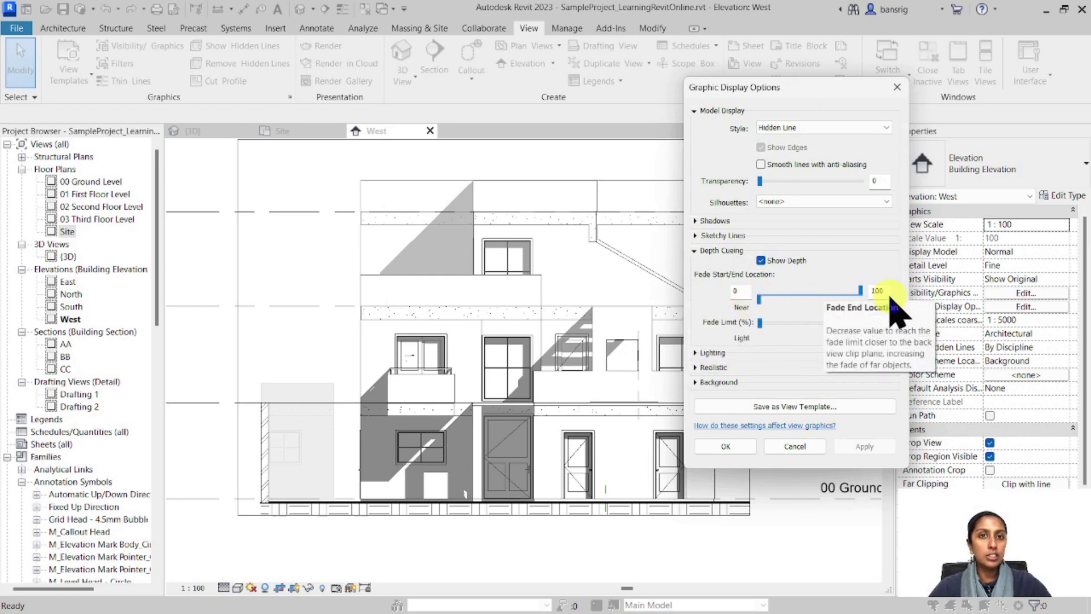
click(797, 448)
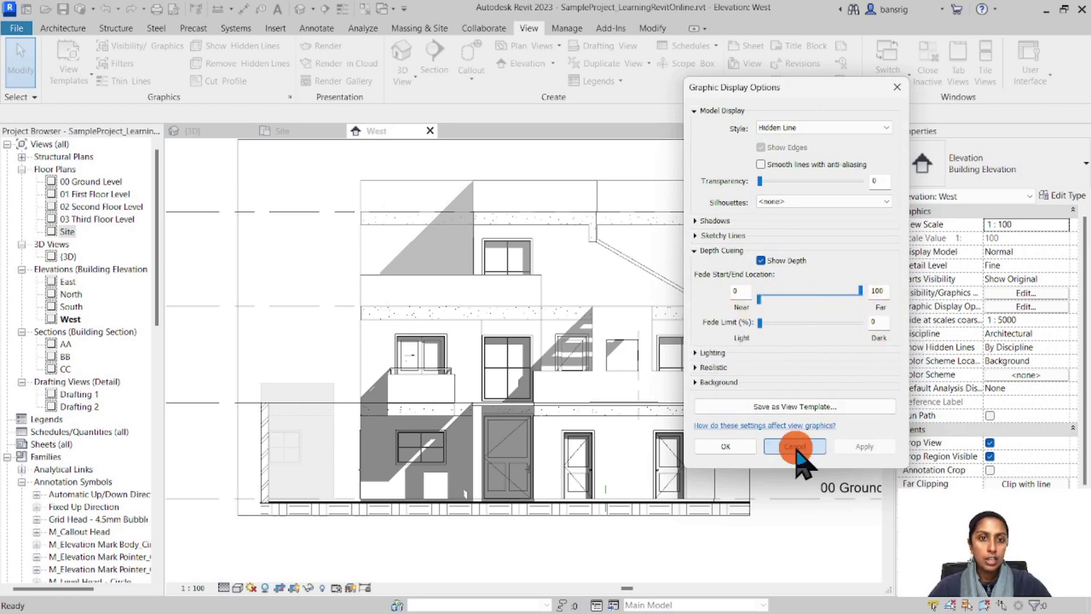
- Select the West elevation marker in the Site plan to examine its view extents, and return to the West elevation
click(283, 132)
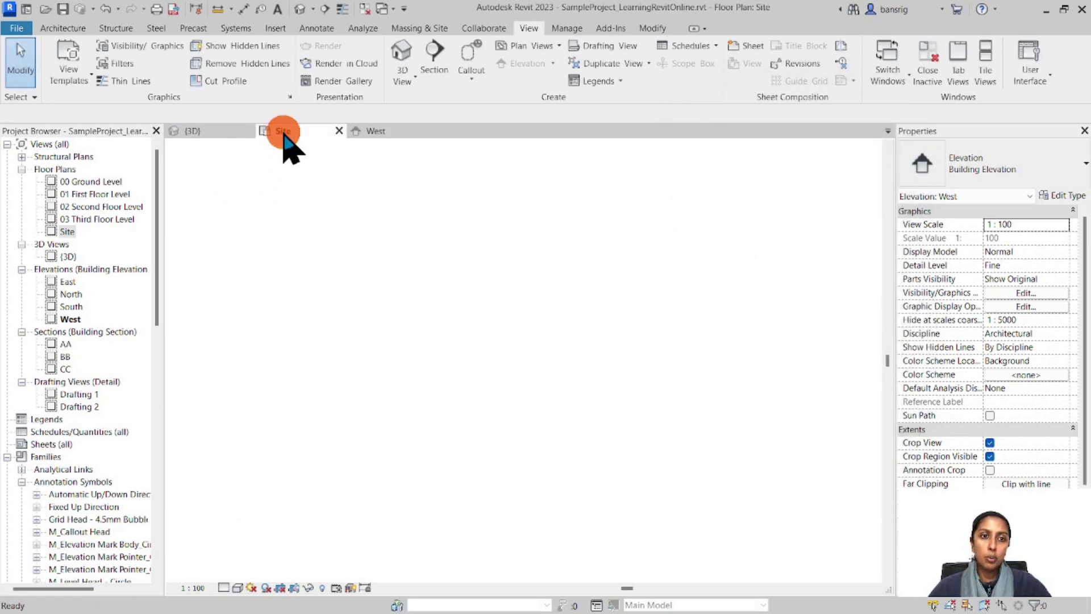
click(299, 319)
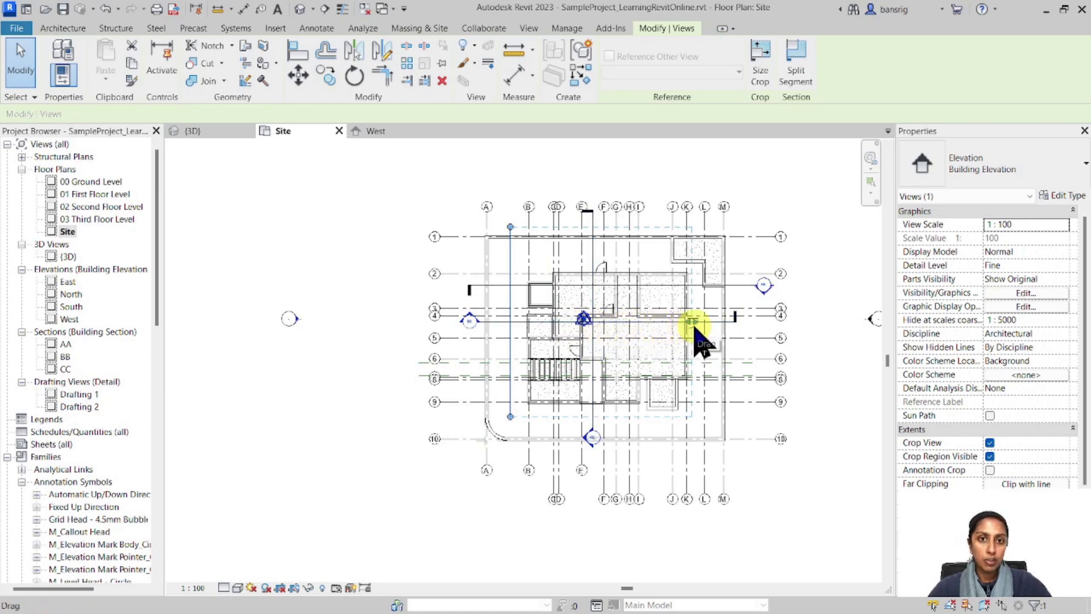
click(372, 131)
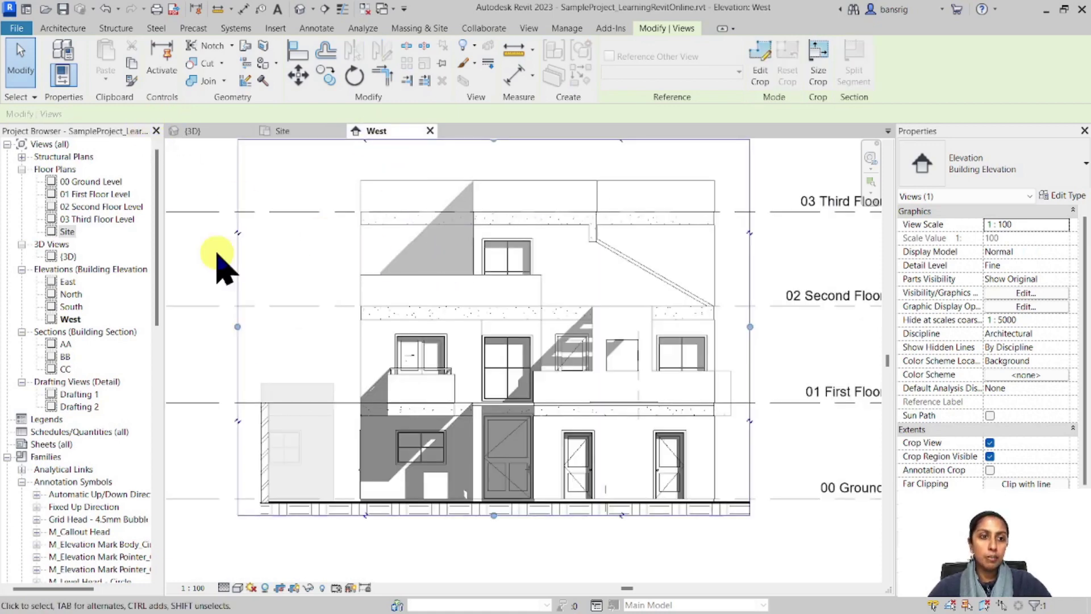
- Set the West elevation's Depth Cueing fade start location to 30, keeping the end at 100, and accept the graphic display options
click(237, 588)
click(273, 564)
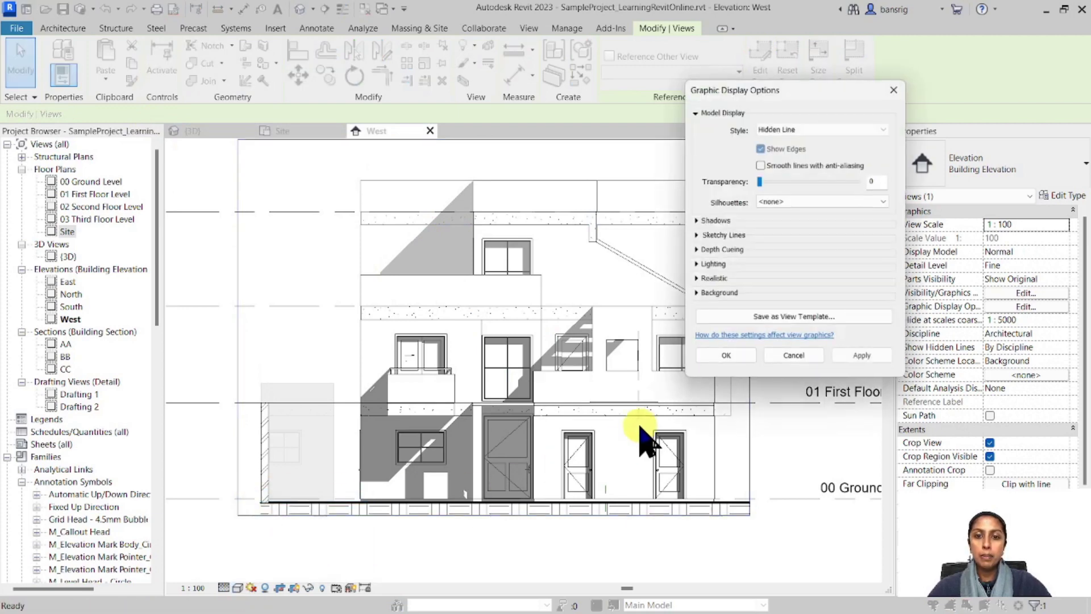
click(700, 250)
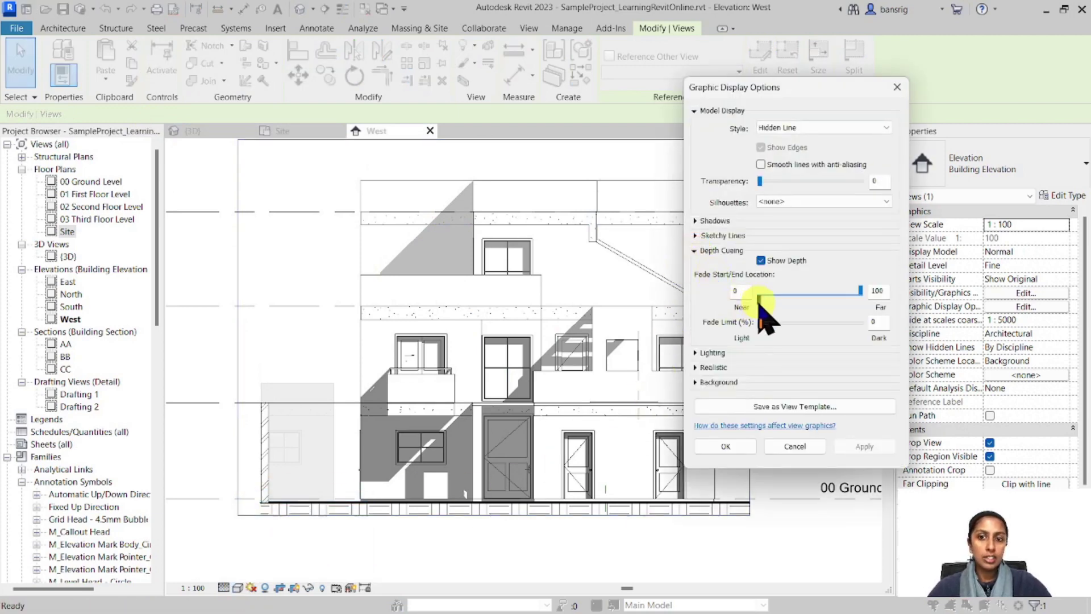
drag(759, 301, 761, 302)
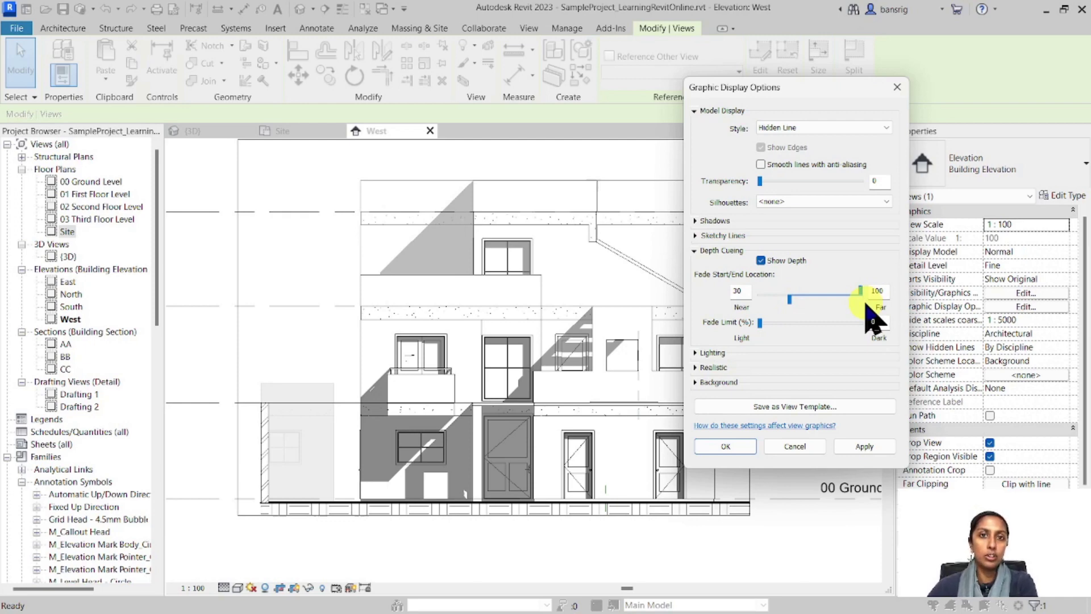
click(864, 446)
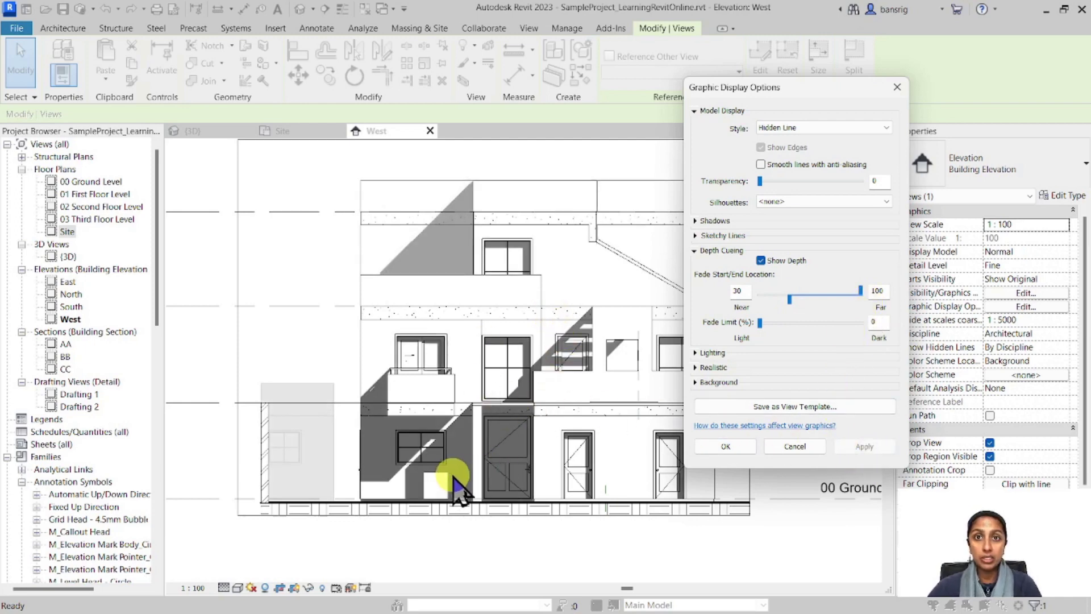
click(727, 447)
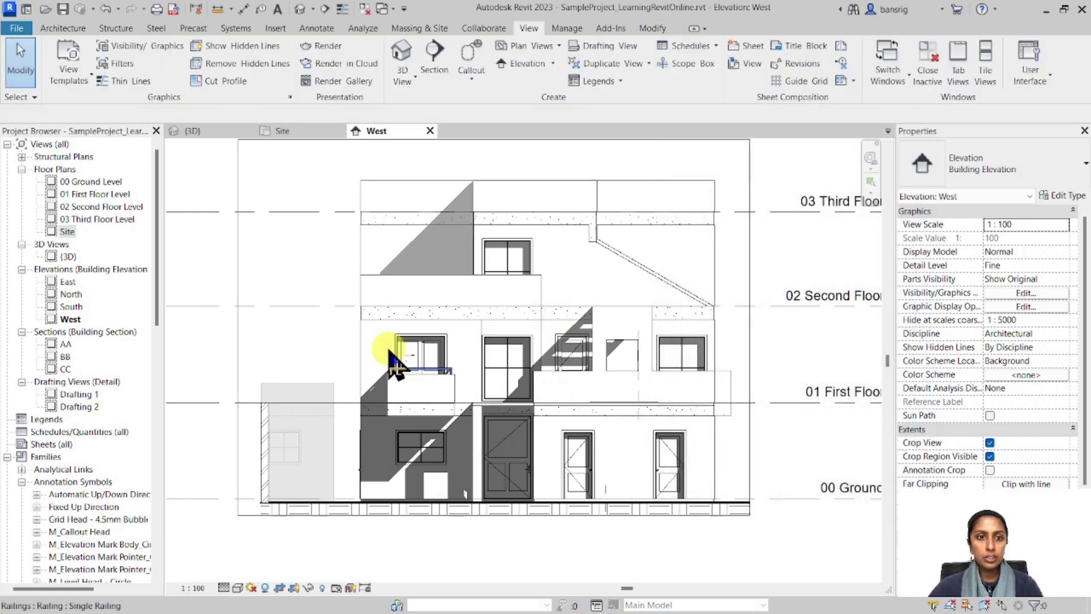
- Check the West elevation's view depth against the building in the Site plan, and go back to the elevation
click(303, 133)
click(292, 317)
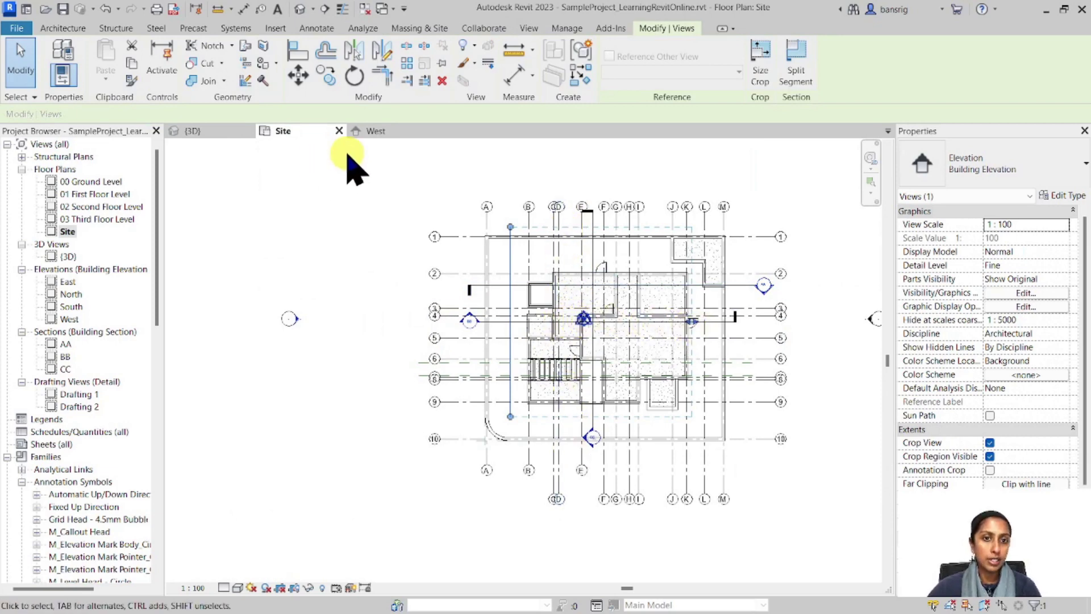
click(368, 131)
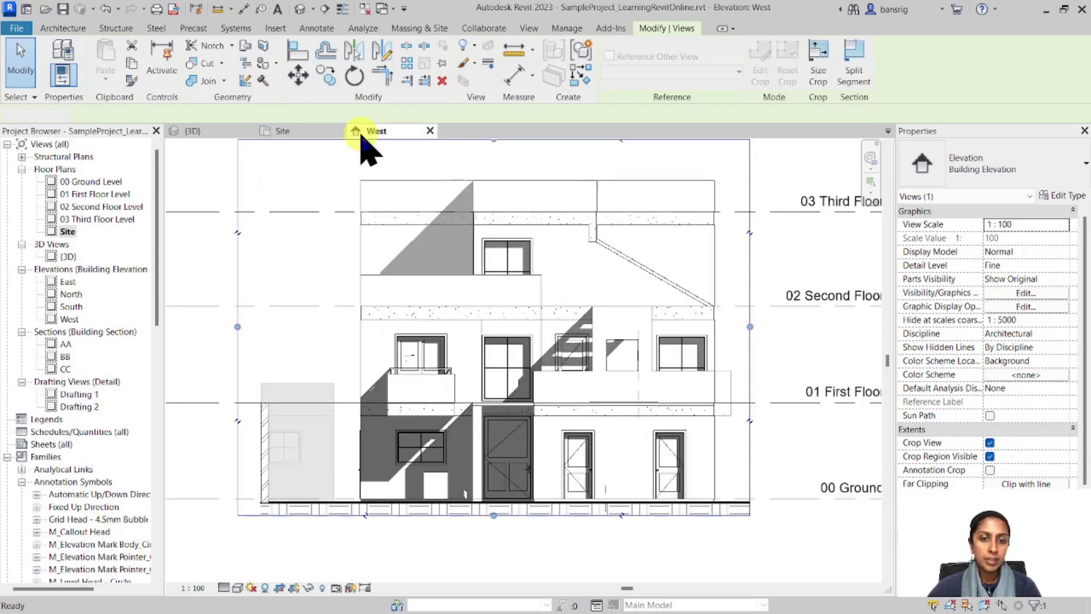
- Set the West elevation's Depth Cueing Fade Limit to 7 percent, apply it and accept the graphic display options
click(239, 588)
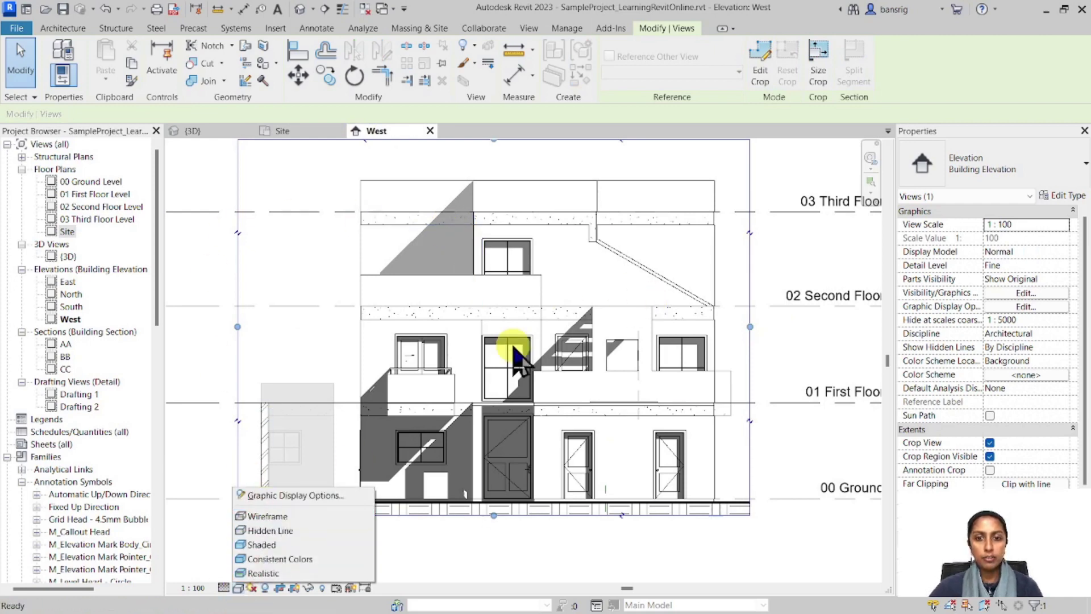
click(284, 495)
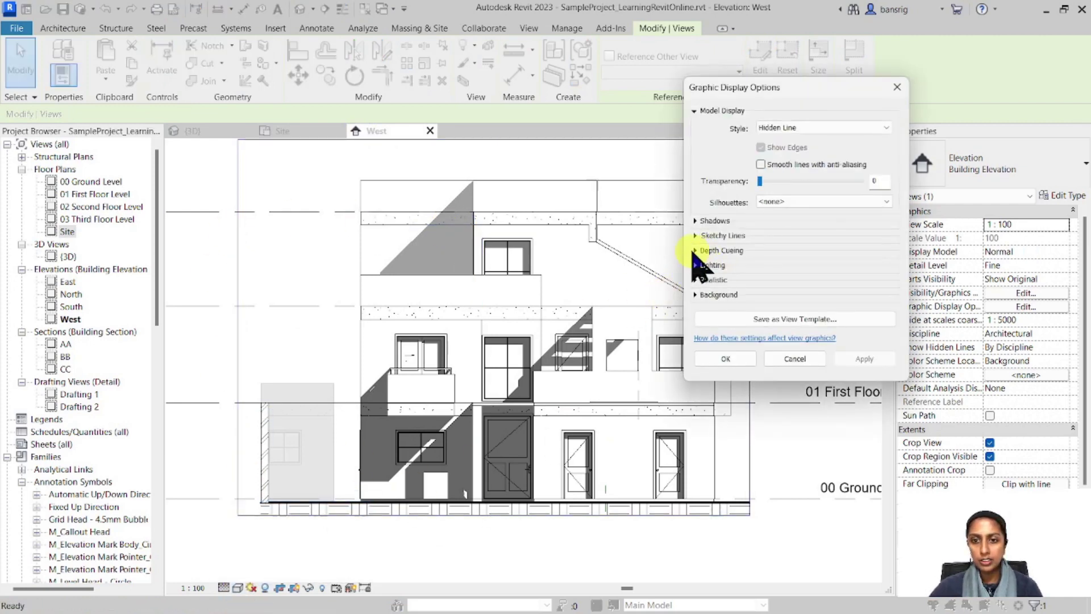
click(694, 251)
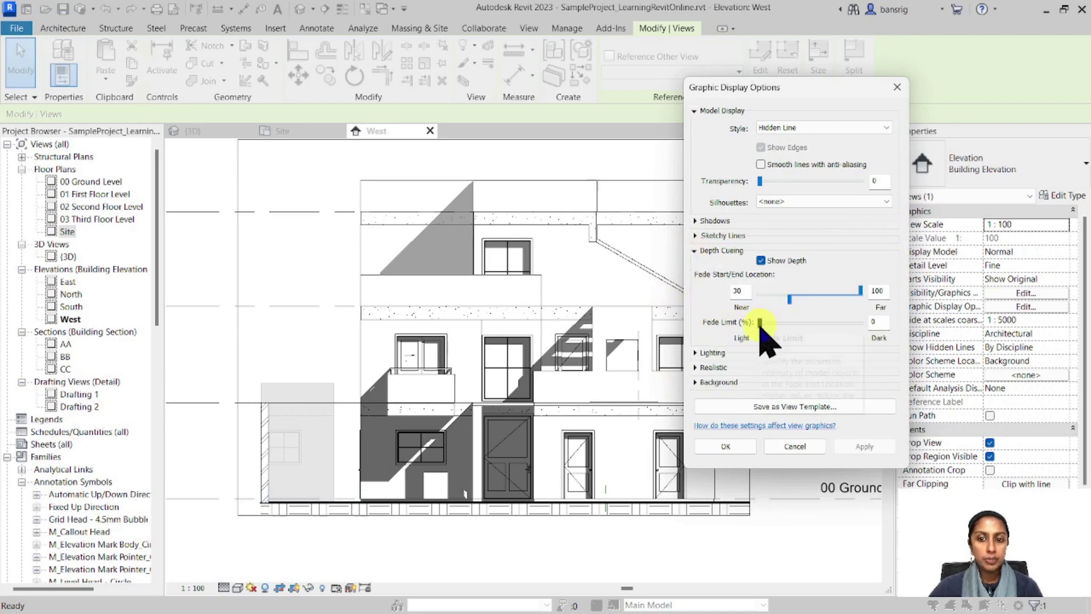
mouse_move(760, 324)
mouse_down()
mouse_move(869, 329)
mouse_move(786, 340)
mouse_move(787, 326)
mouse_move(760, 321)
mouse_up()
click(864, 446)
click(855, 446)
click(864, 446)
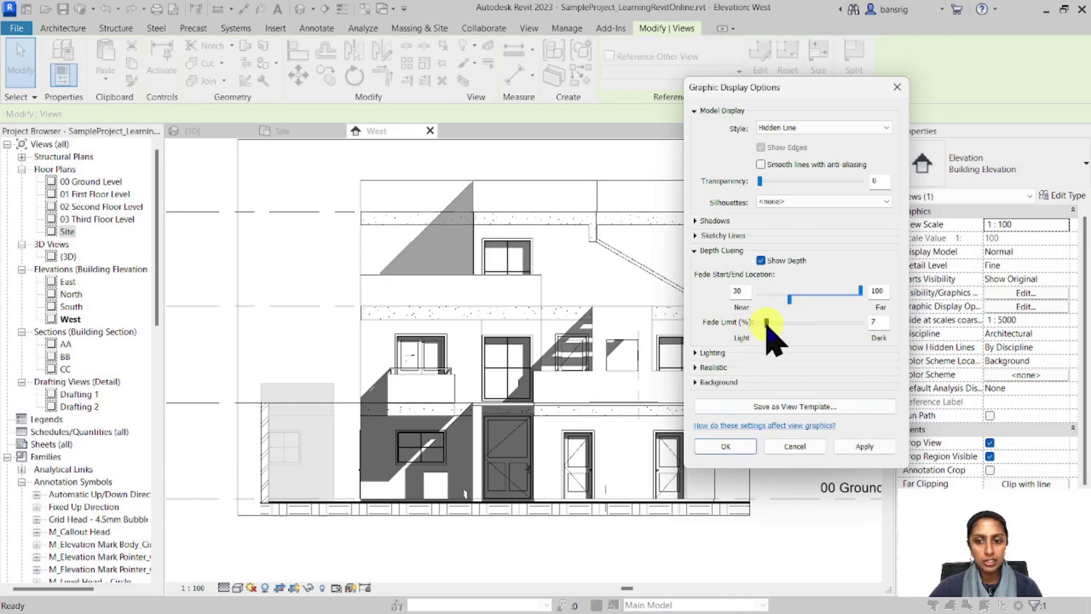
click(864, 446)
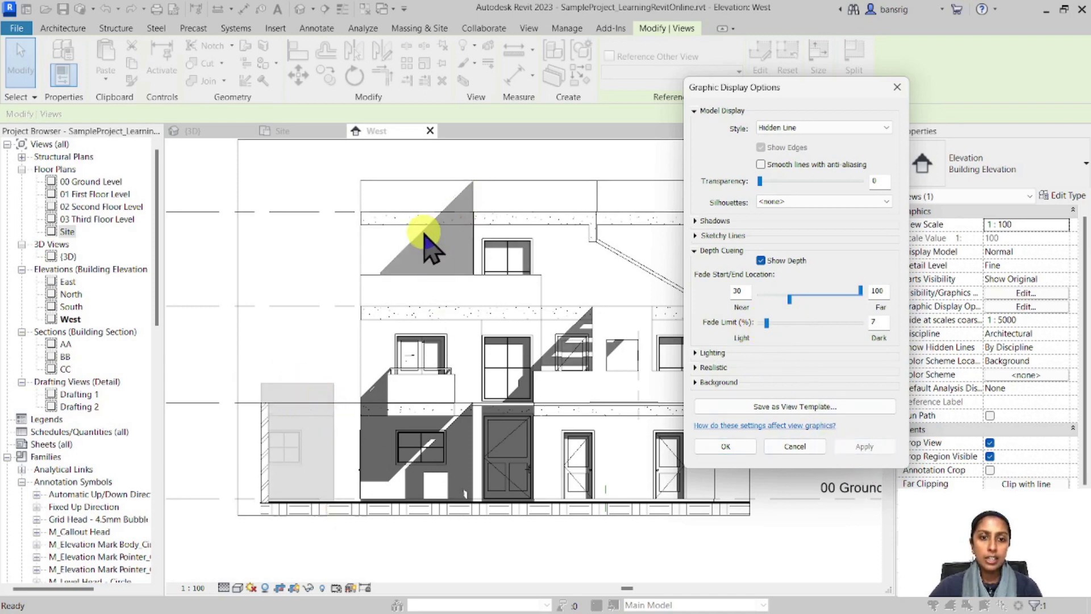
click(726, 446)
- Try Sun intensities of 37 and 88 in the West elevation's Lighting settings, and accept the graphic display options
scroll(753, 419, down, 1)
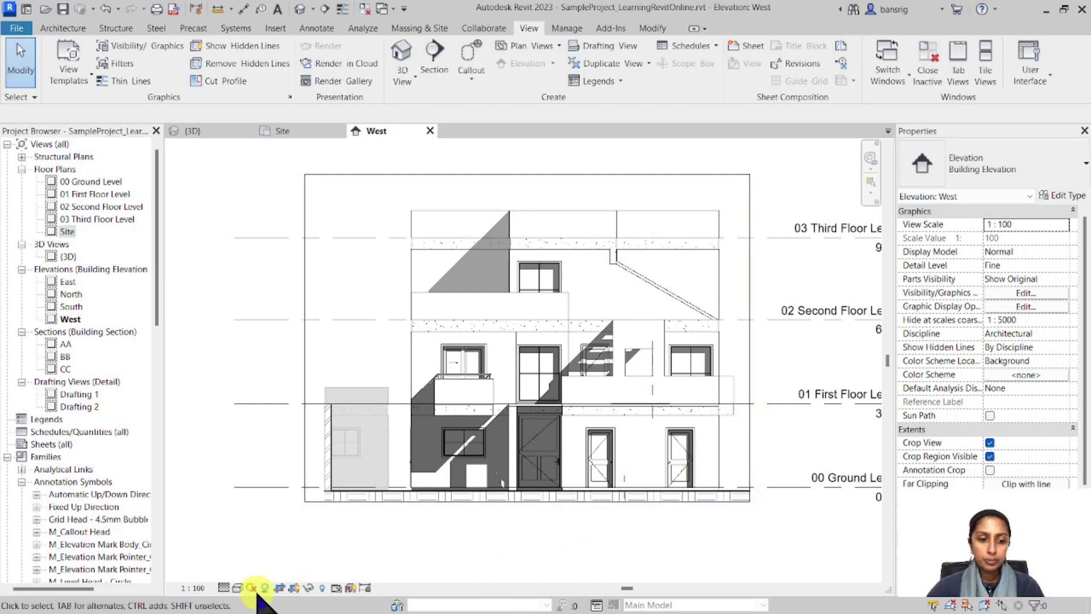
click(237, 588)
click(251, 588)
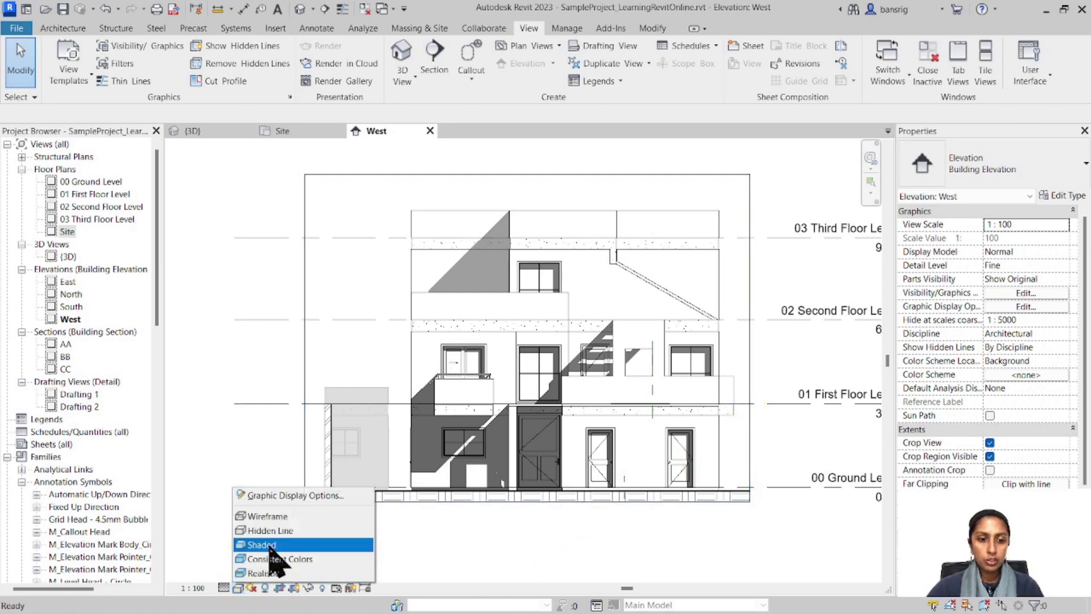
click(284, 495)
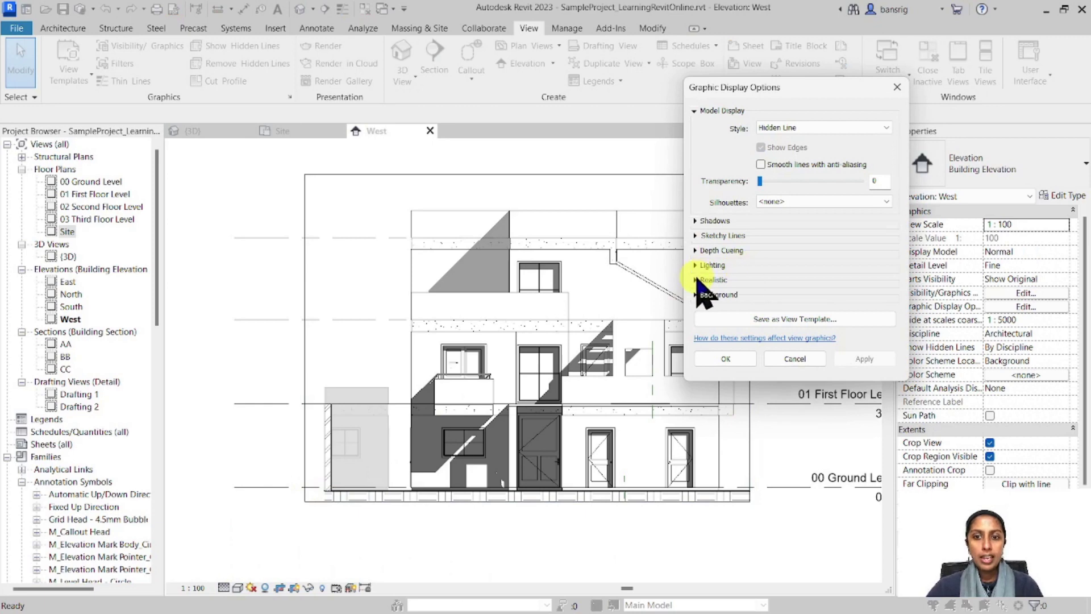
click(696, 265)
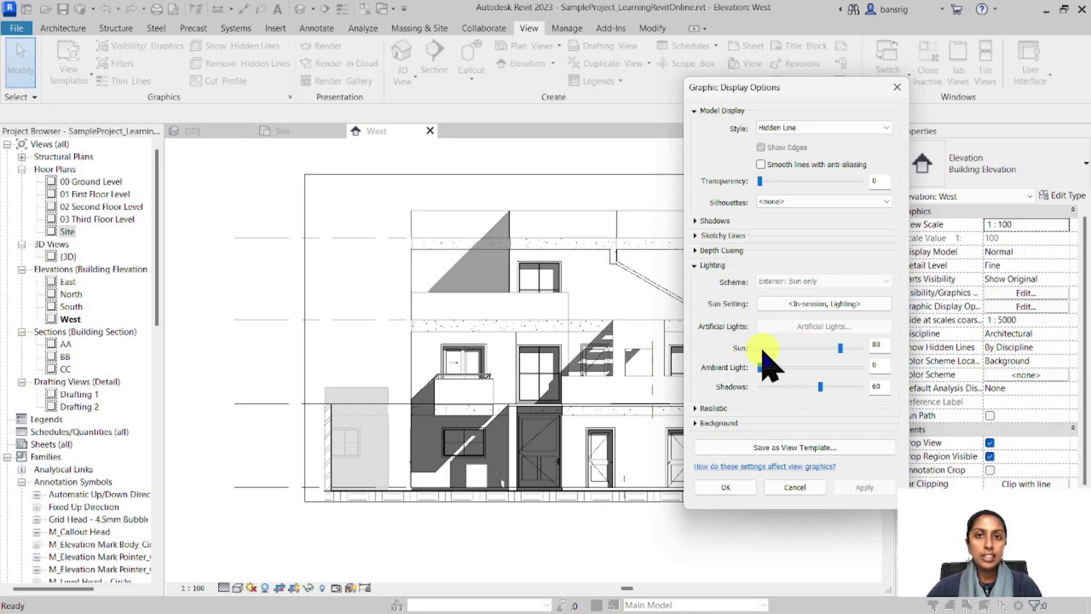
drag(842, 348, 797, 348)
click(864, 487)
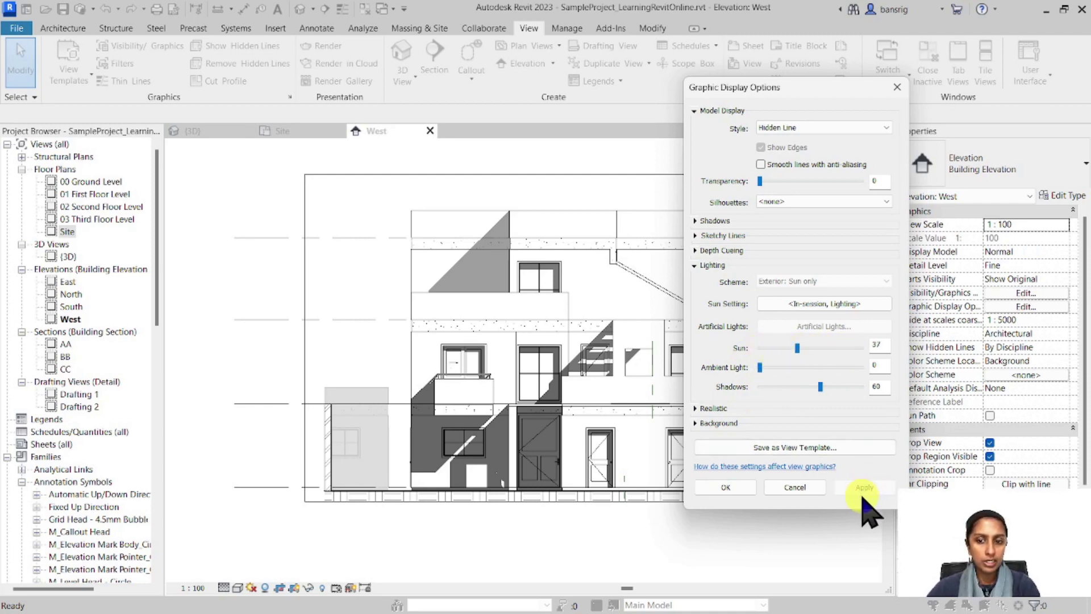
drag(797, 347, 849, 348)
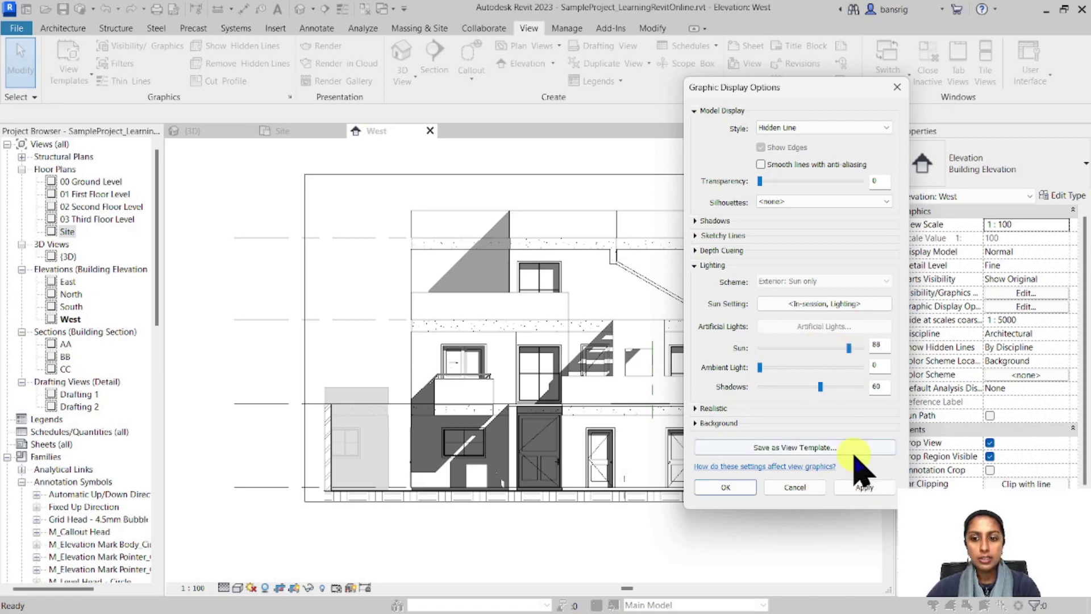
click(861, 487)
click(730, 487)
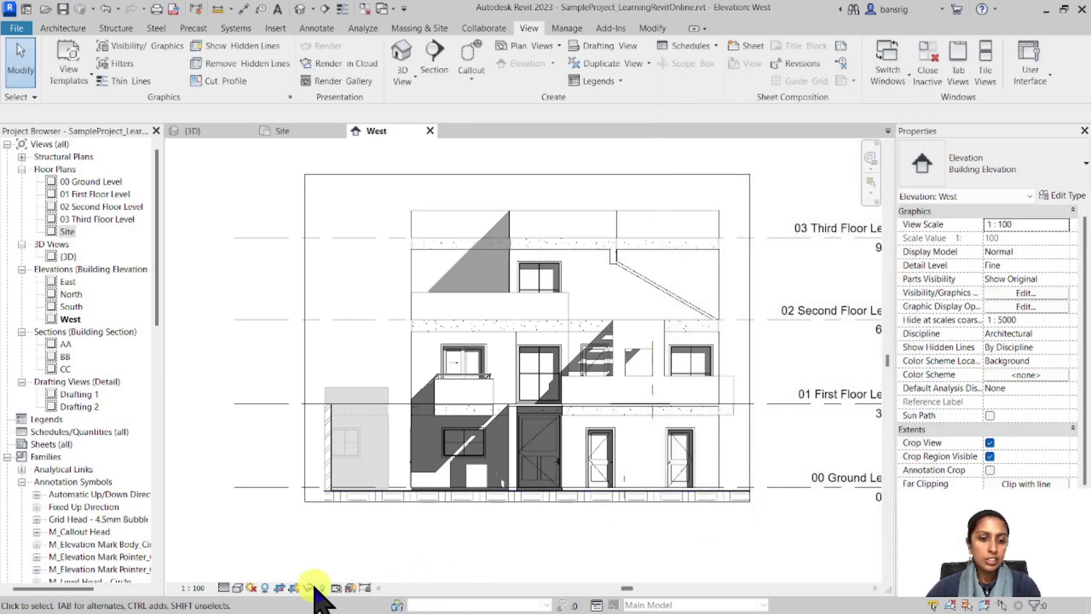
- Change the West elevation's visual style to Shaded and reopen its Lighting settings in the graphic display options
click(237, 587)
click(254, 540)
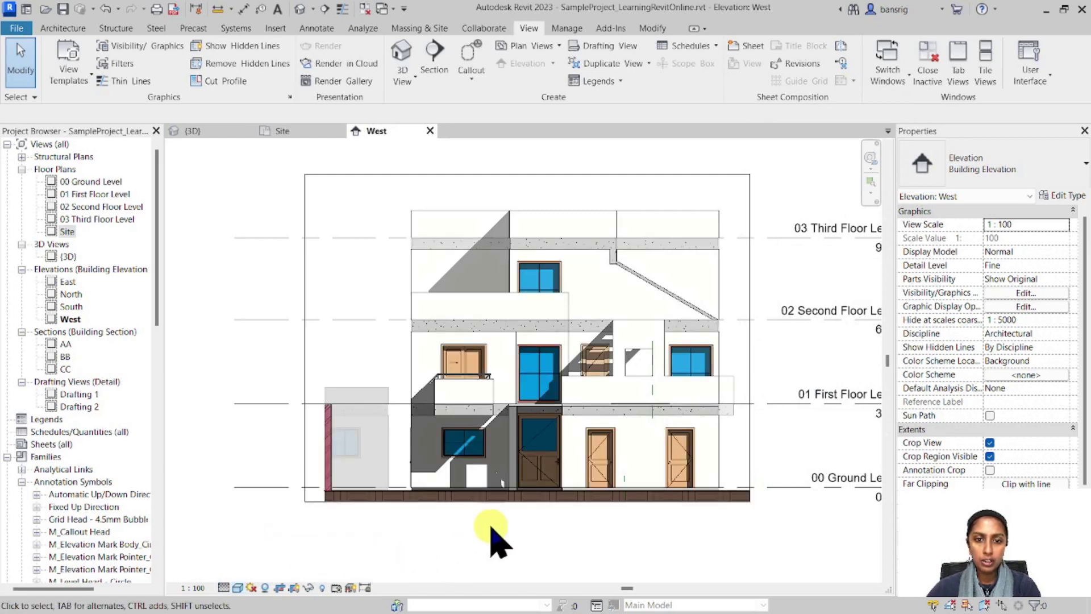
click(237, 587)
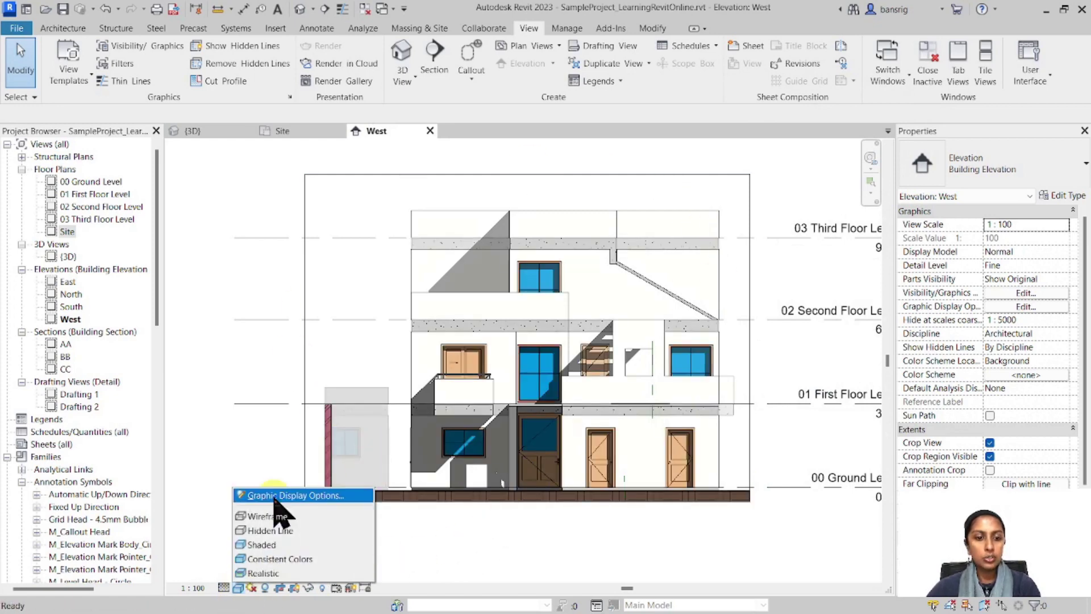
click(275, 495)
click(708, 265)
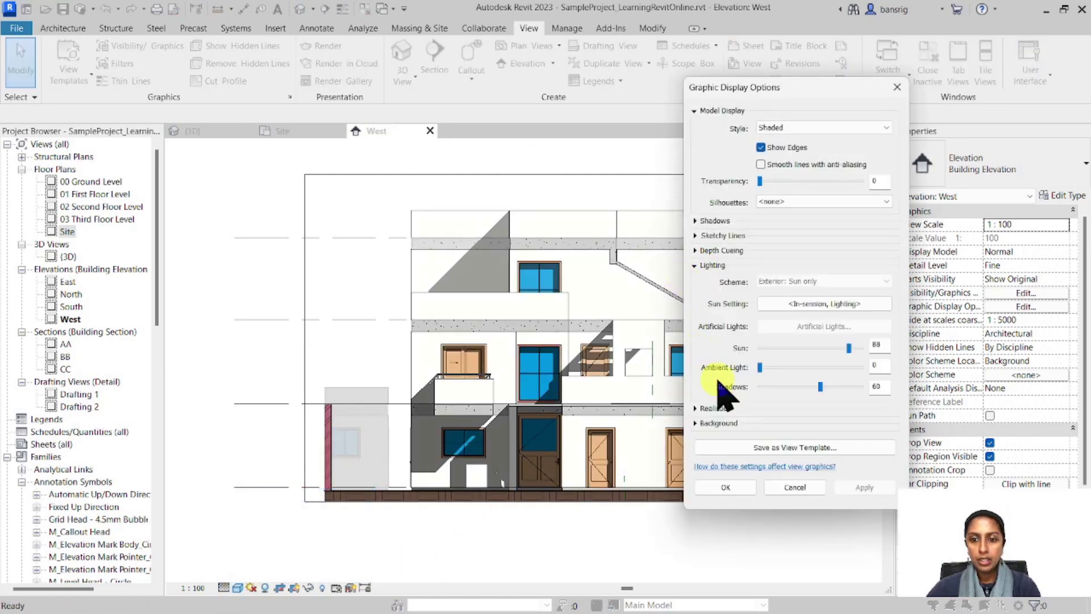
- Try an Ambient Light of 41 and a Sun intensity of 33 on the shaded West elevation, applying each
drag(768, 367, 799, 367)
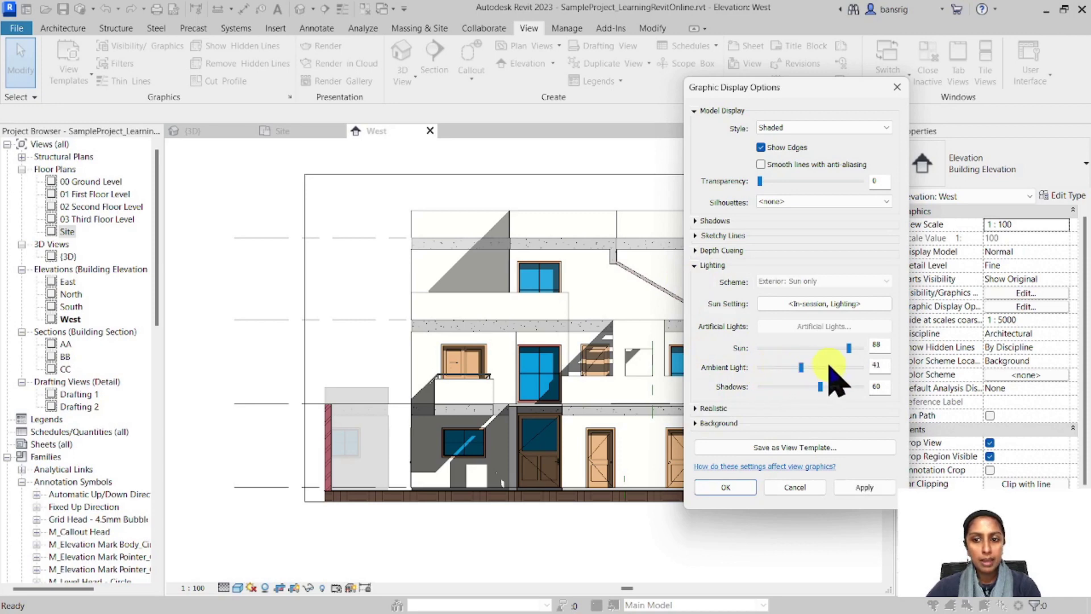
click(863, 487)
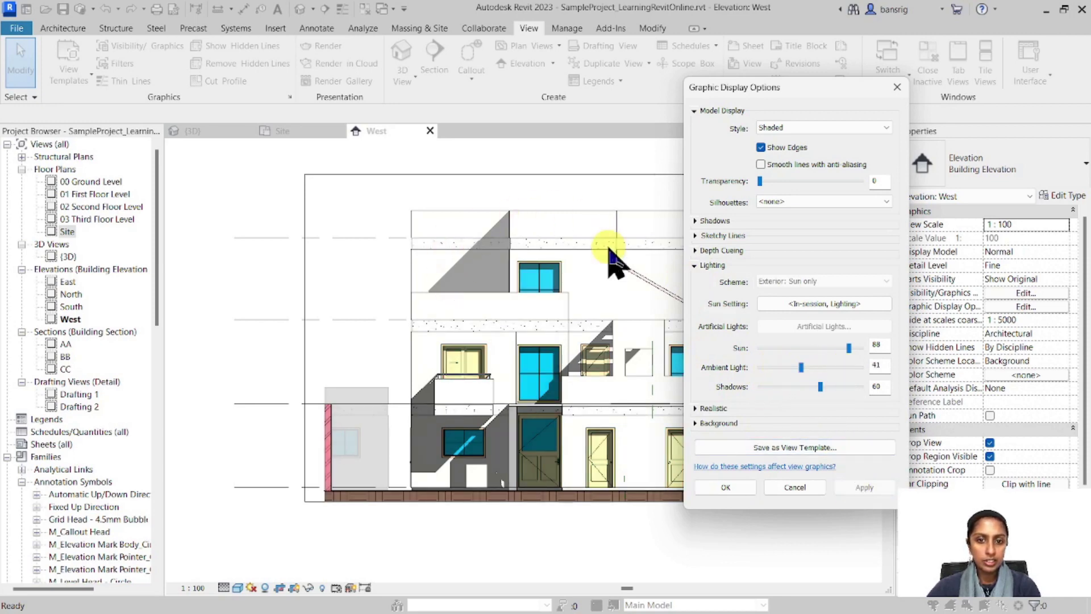
drag(849, 347, 793, 347)
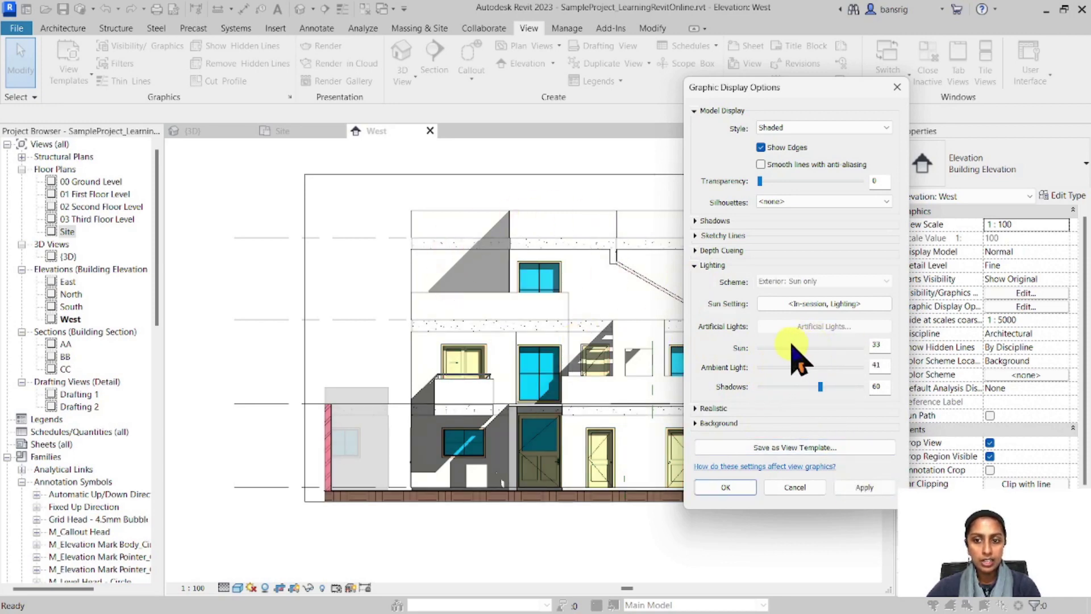
click(865, 487)
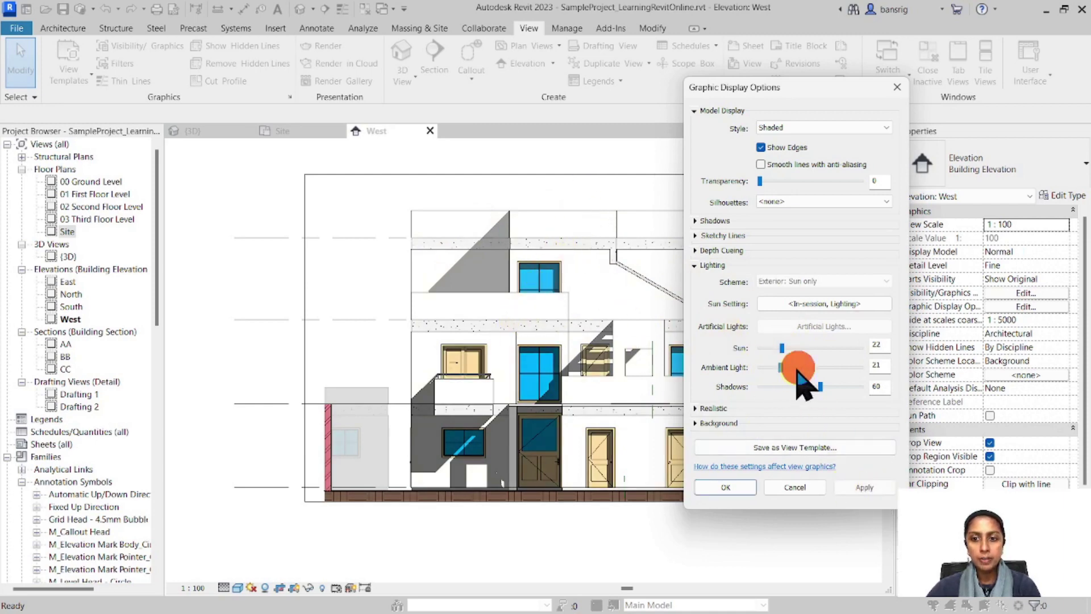
- Set the West elevation's Sun intensity to 52 and Ambient Light to 16, and apply the lighting
click(862, 486)
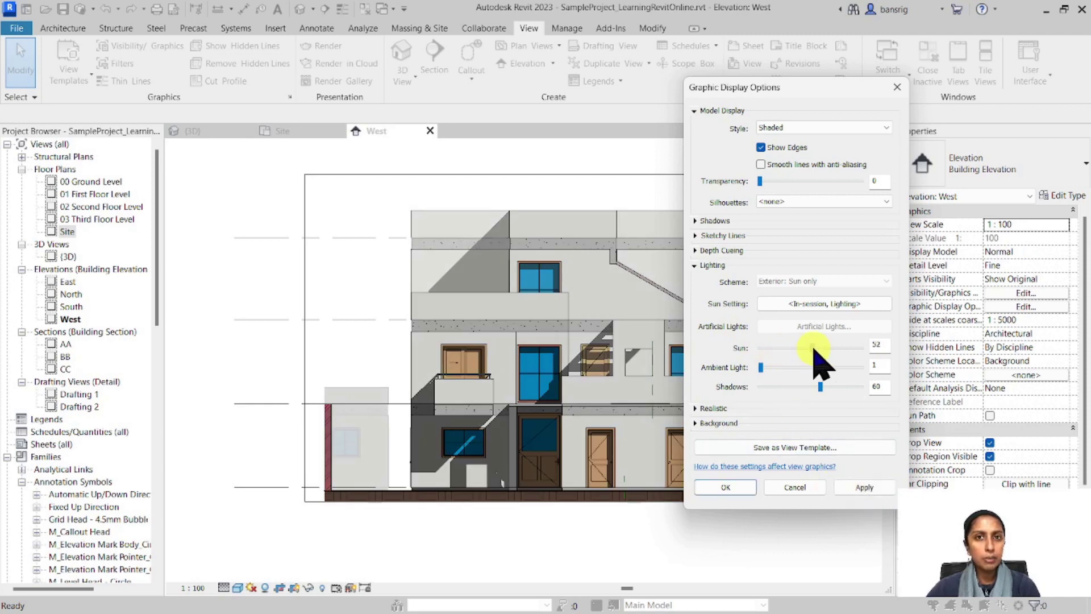
drag(760, 367, 776, 367)
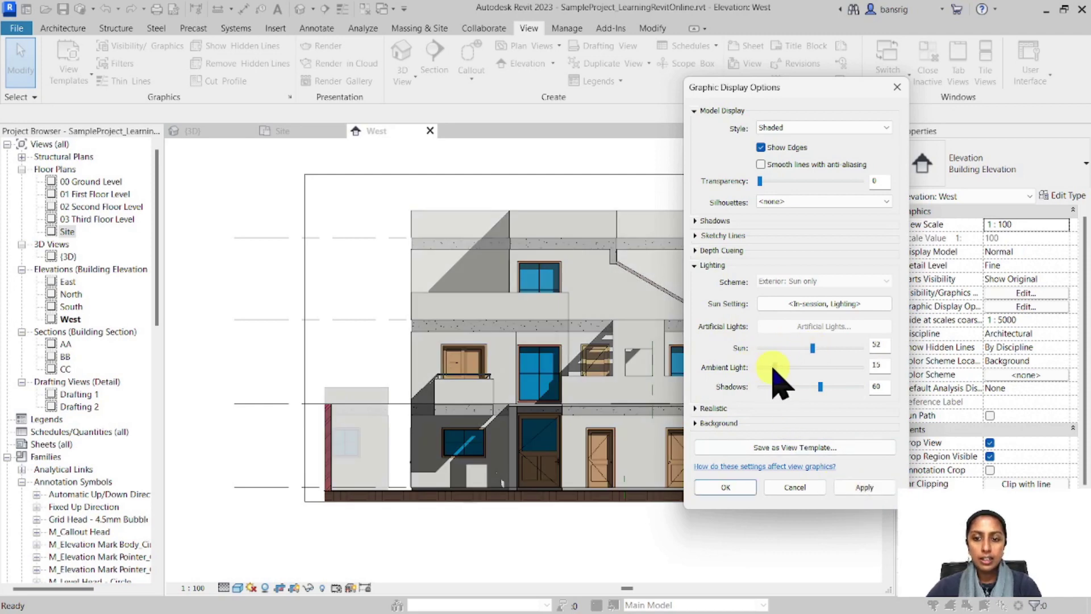
click(849, 487)
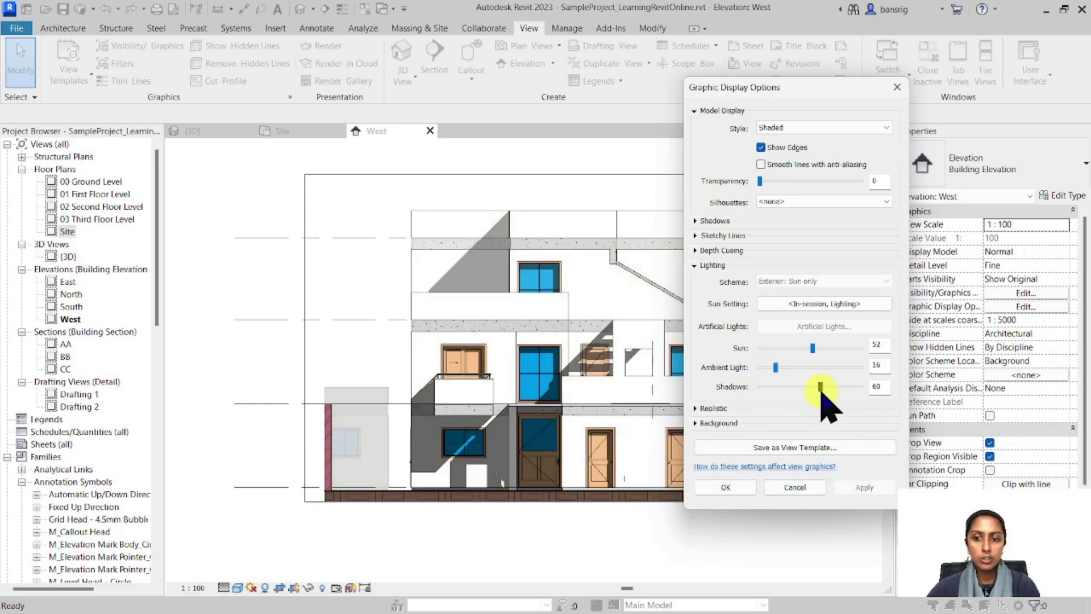
- Try a Shadows intensity of 13 on the West elevation, settle on 26, and apply it
drag(820, 390, 773, 388)
click(860, 487)
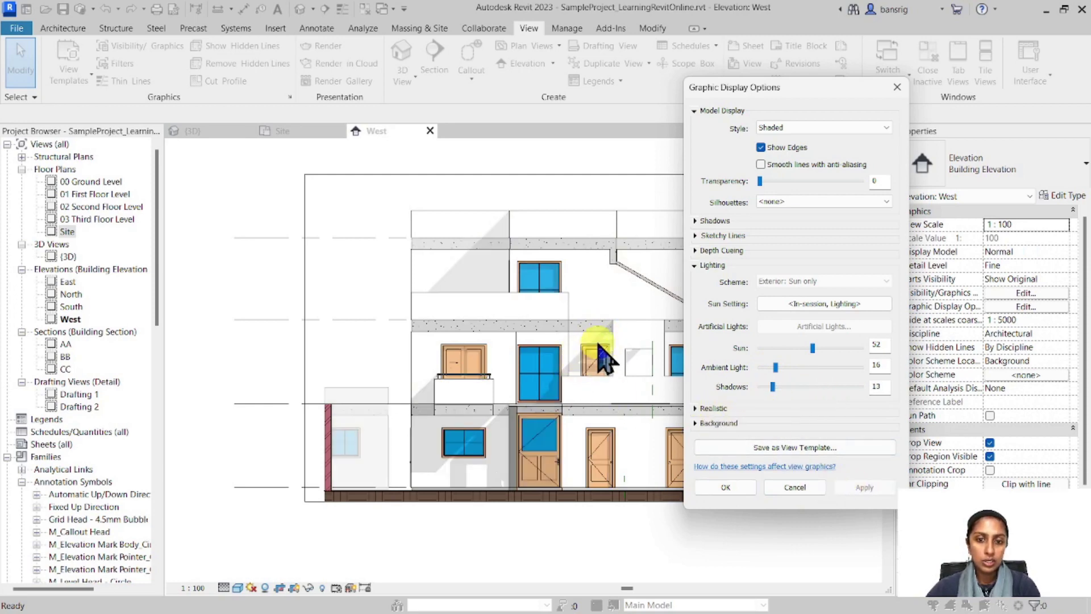
mouse_move(772, 386)
mouse_down()
mouse_move(860, 387)
mouse_move(786, 387)
mouse_up()
click(863, 487)
click(862, 487)
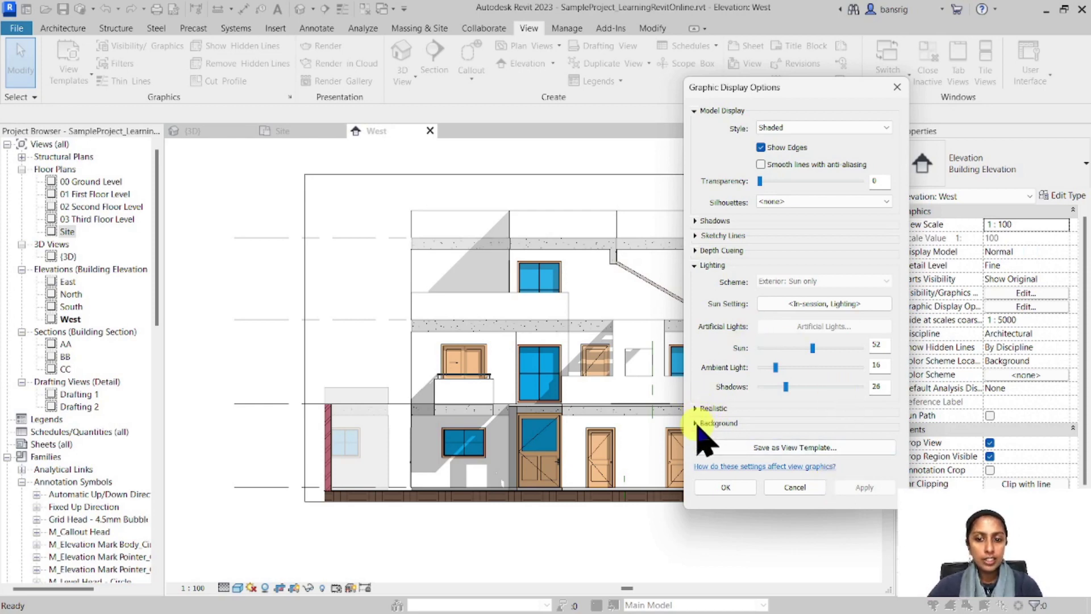
- Set the West elevation's background to Sky, apply it and accept the graphic display options
click(697, 424)
click(775, 443)
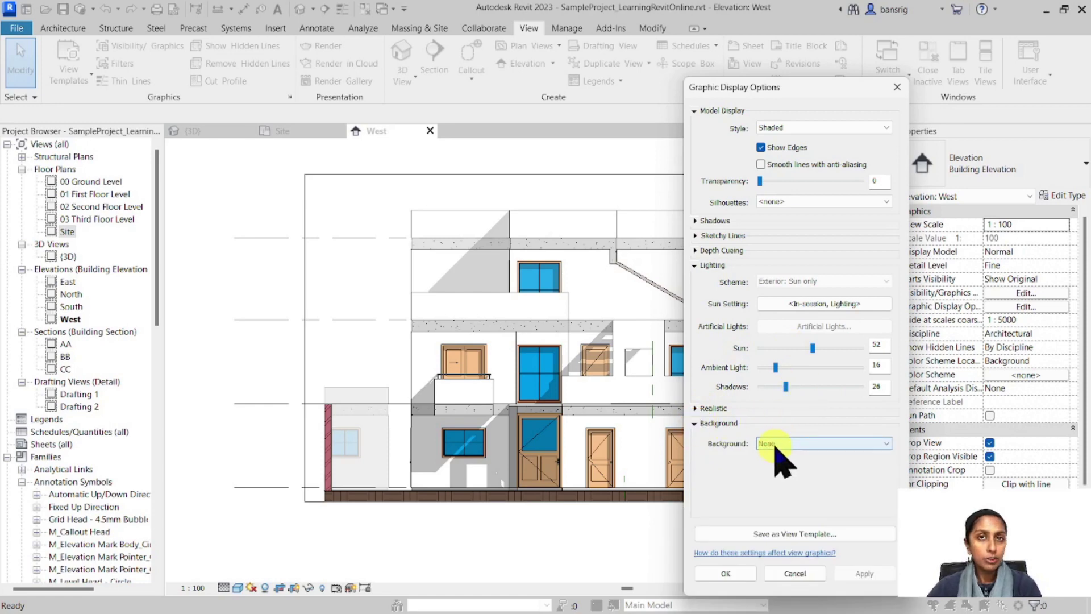
click(774, 445)
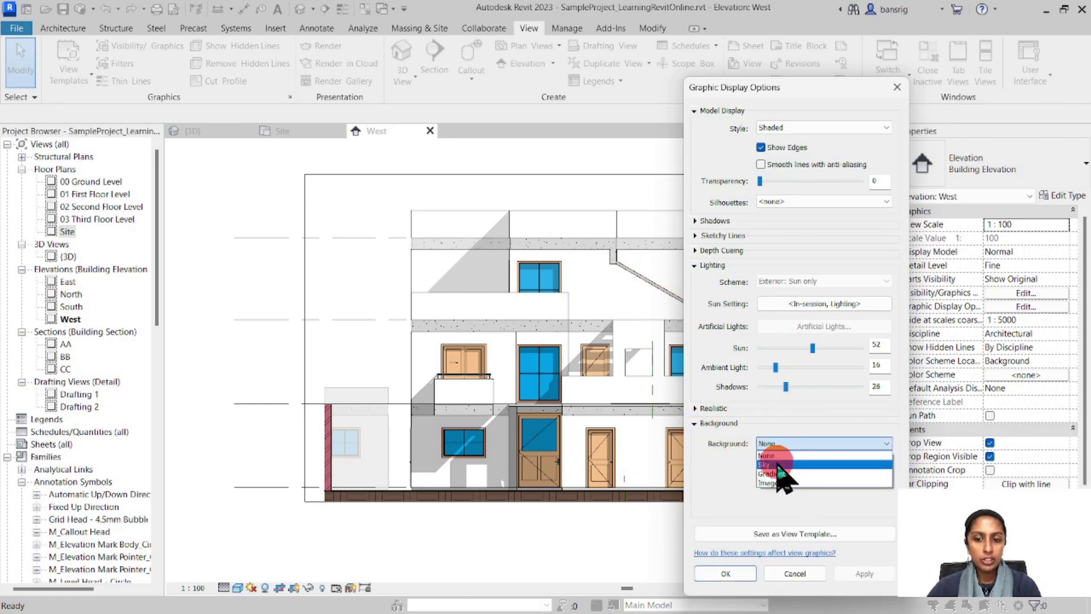
click(768, 464)
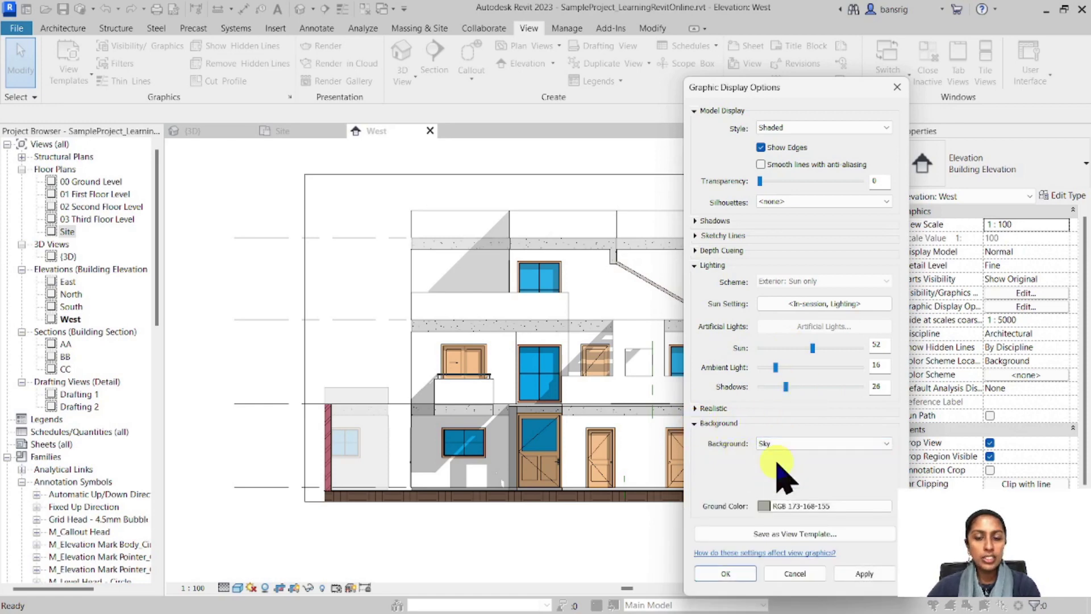
click(864, 573)
click(726, 573)
middle_drag(602, 521, 621, 504)
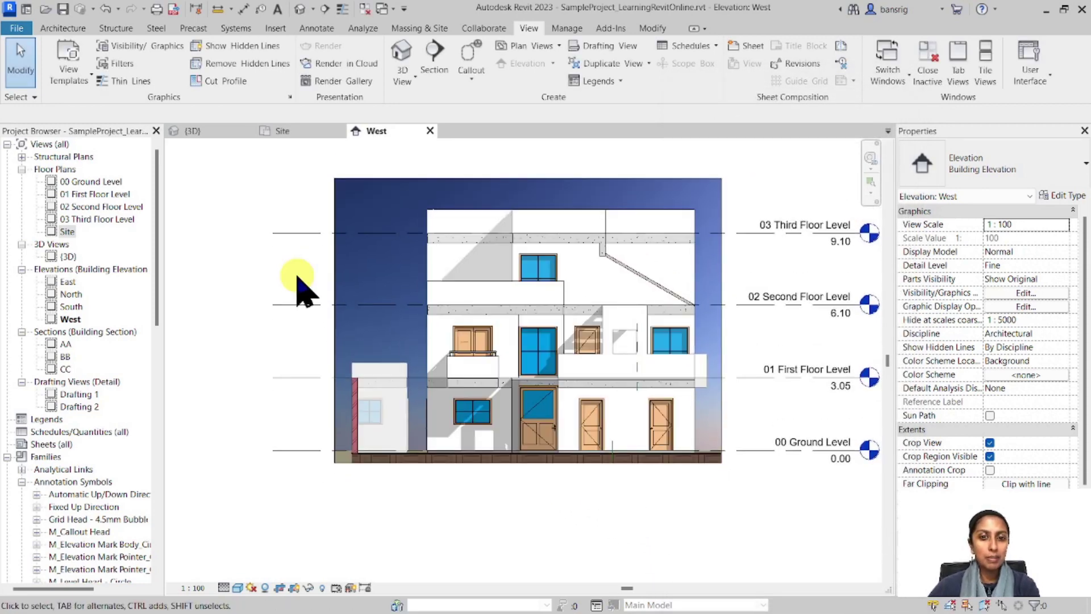
- Change the West elevation's background to Gradient and accept the graphic display options
click(238, 588)
click(264, 496)
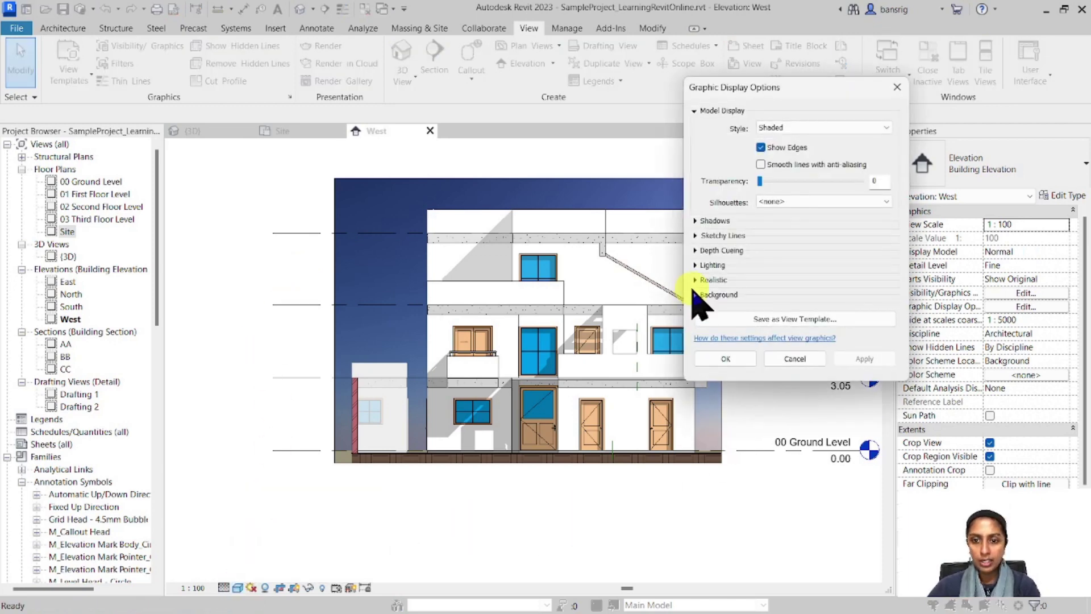
click(694, 294)
click(774, 314)
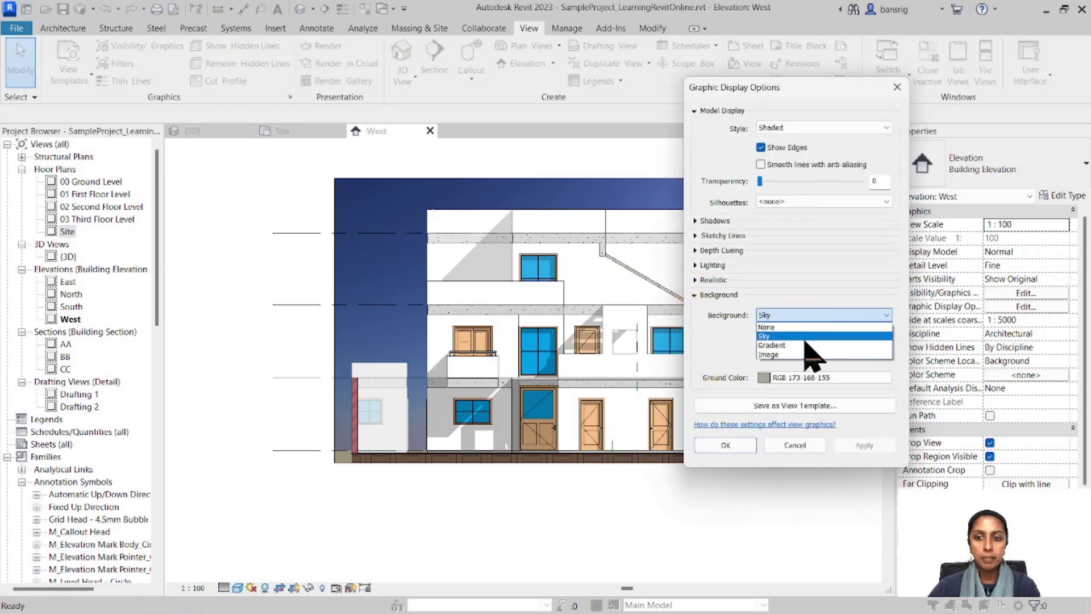
click(804, 352)
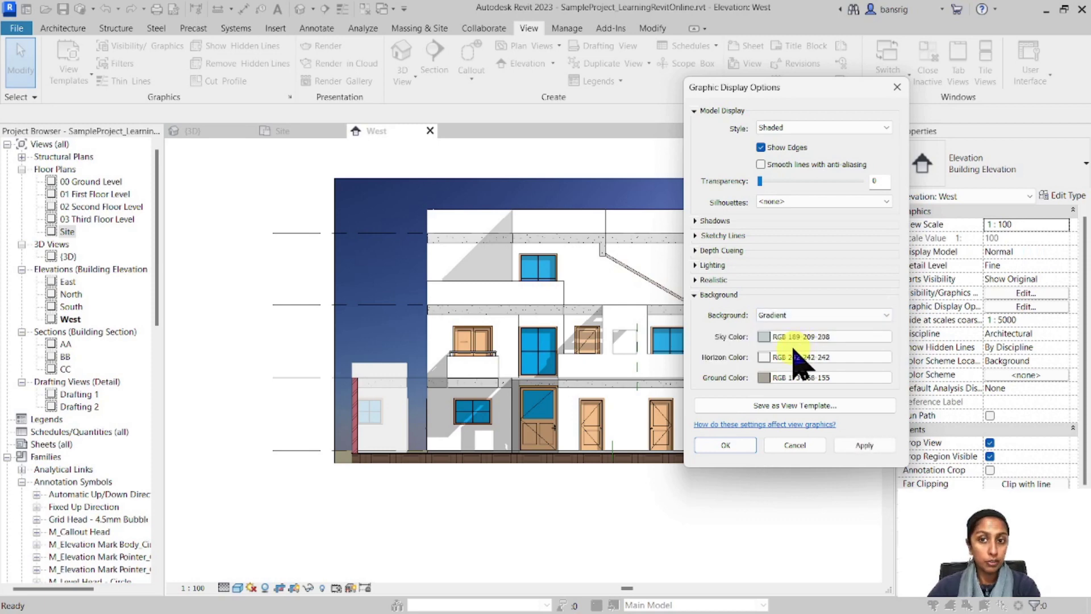
click(726, 444)
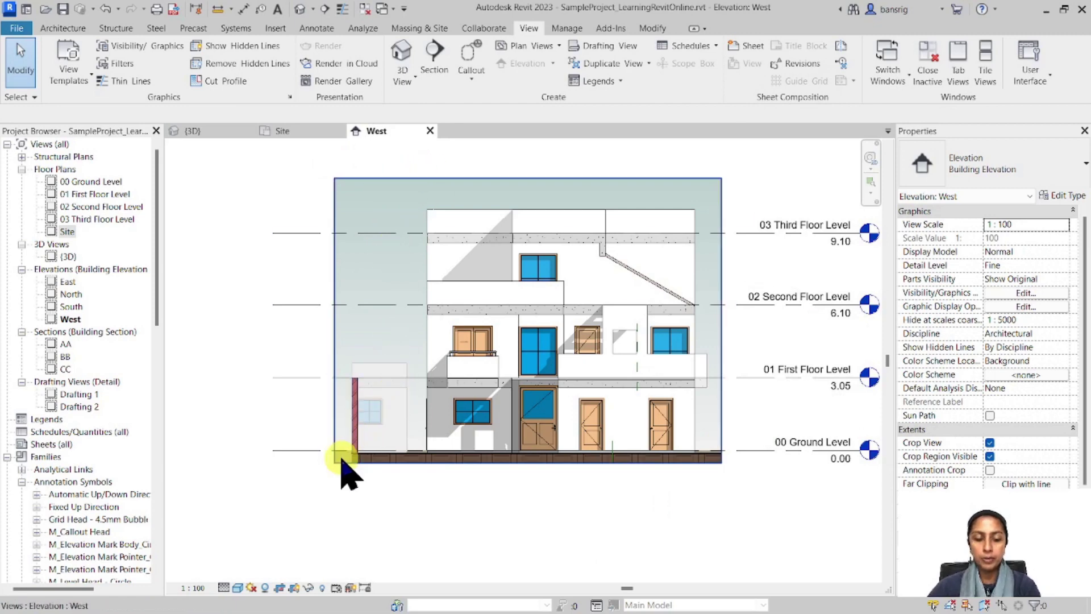
- Set the gradient background's Sky Color to a light blue, RGB 169-190-228, and accept the graphic display options
click(238, 587)
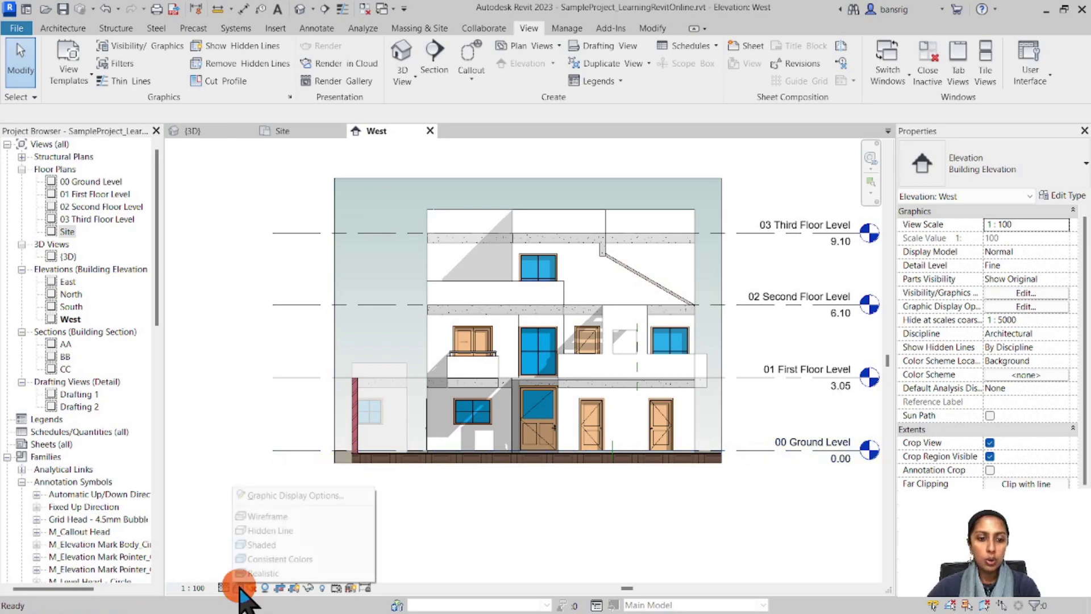
click(281, 494)
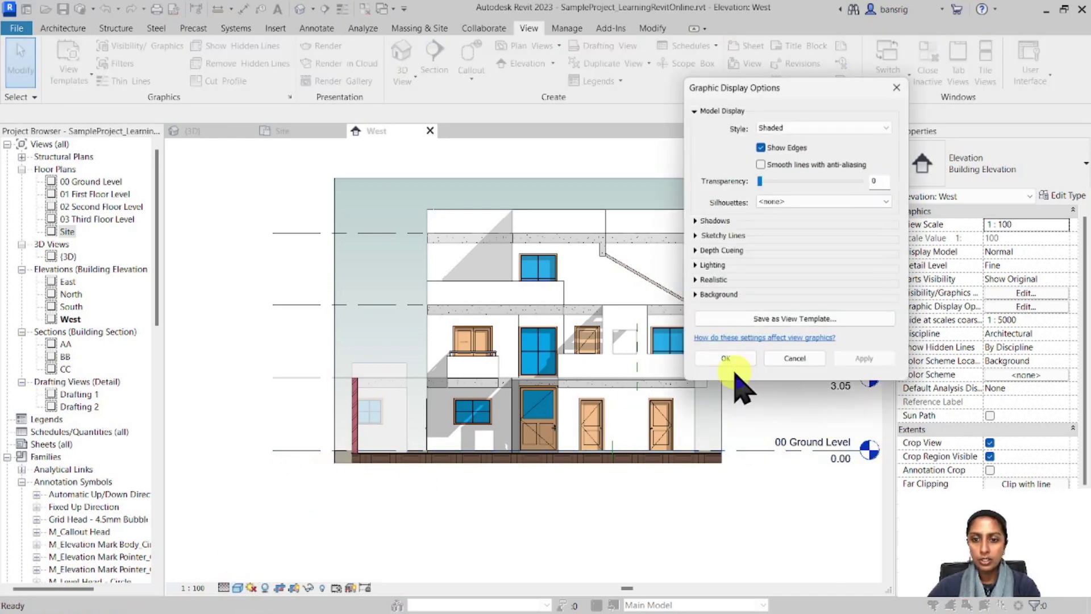
click(696, 294)
click(795, 337)
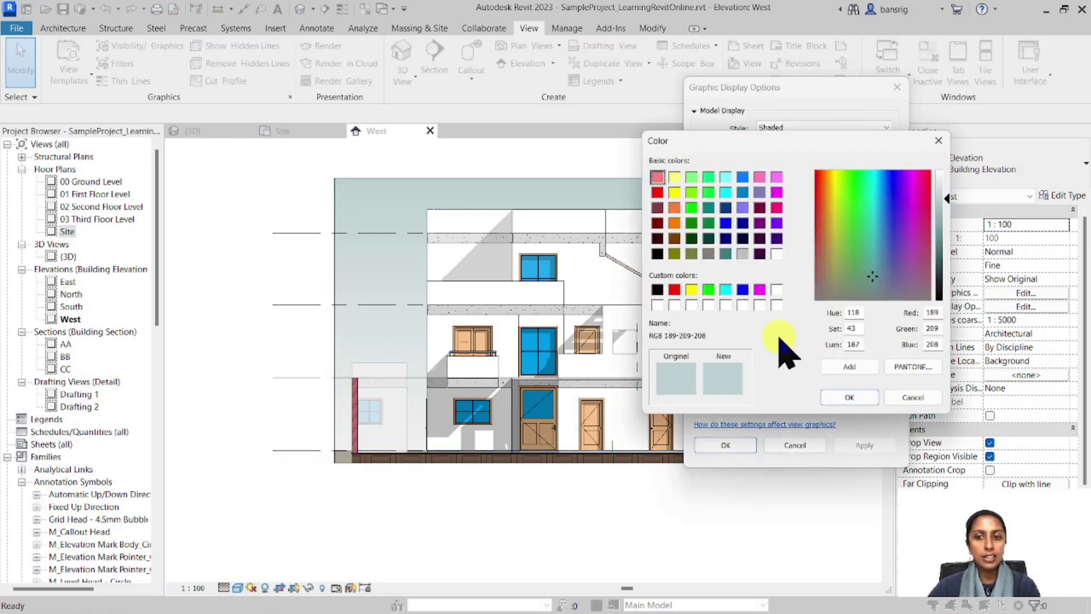
drag(879, 266, 886, 232)
click(849, 366)
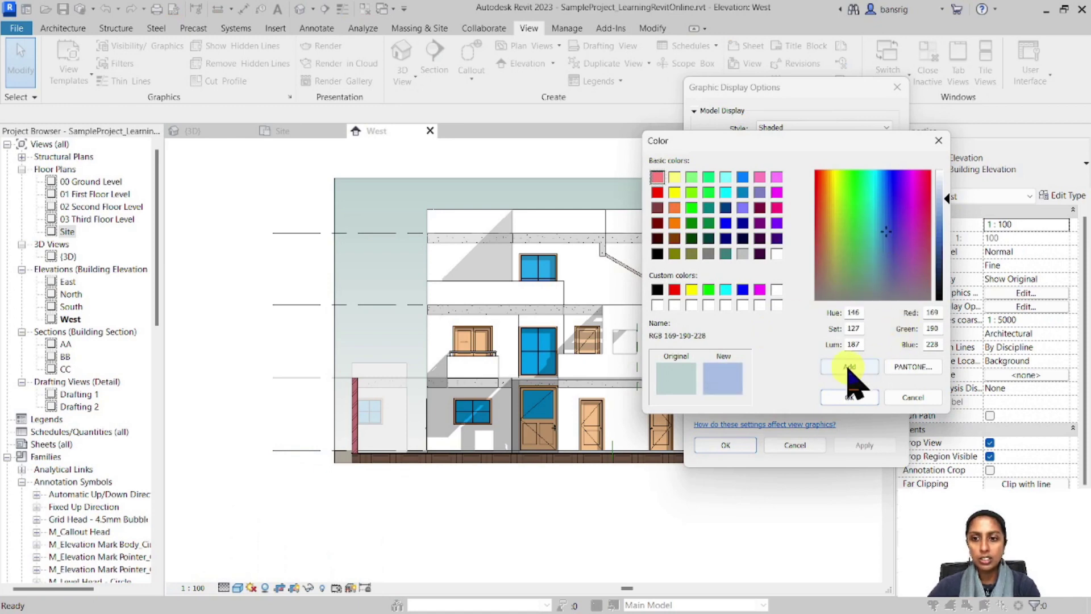
click(851, 397)
click(726, 444)
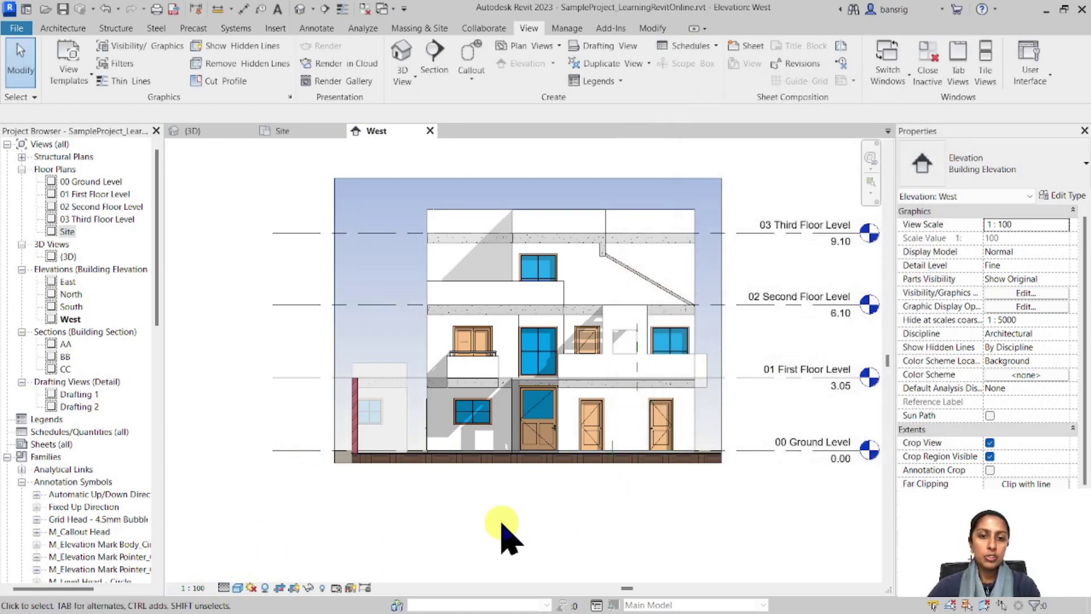
- Change the West elevation's background to Image and load Background.jpg from the Desktop as the background image
click(237, 588)
click(276, 496)
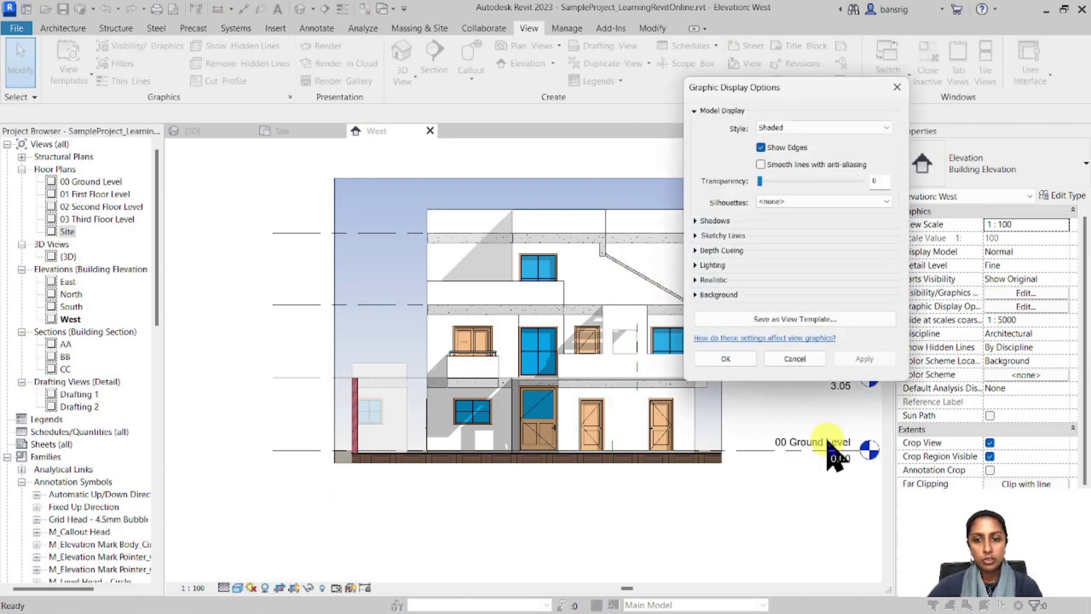
click(698, 294)
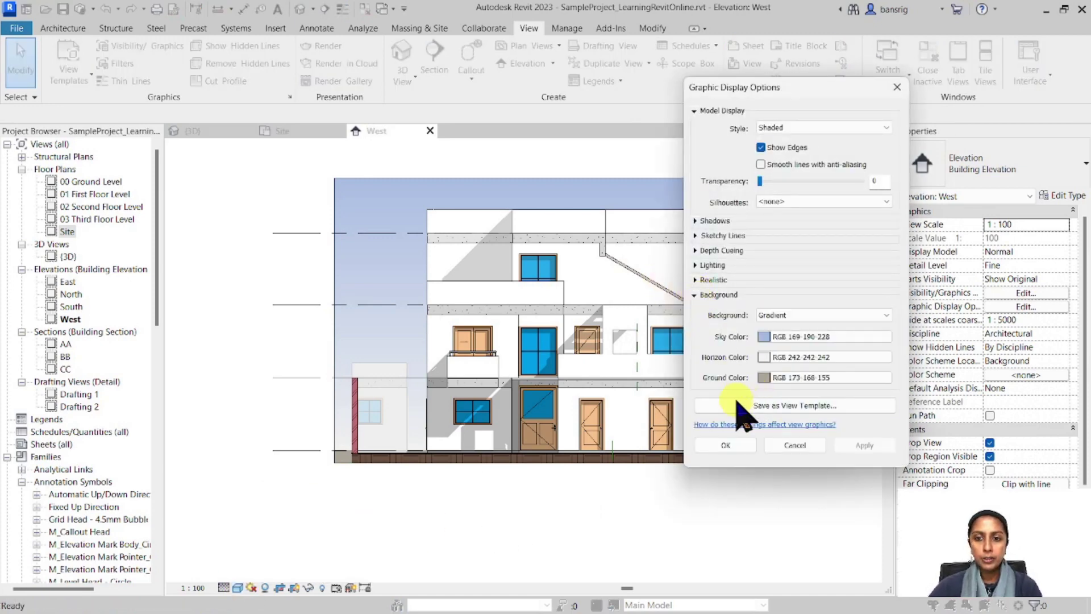
click(764, 315)
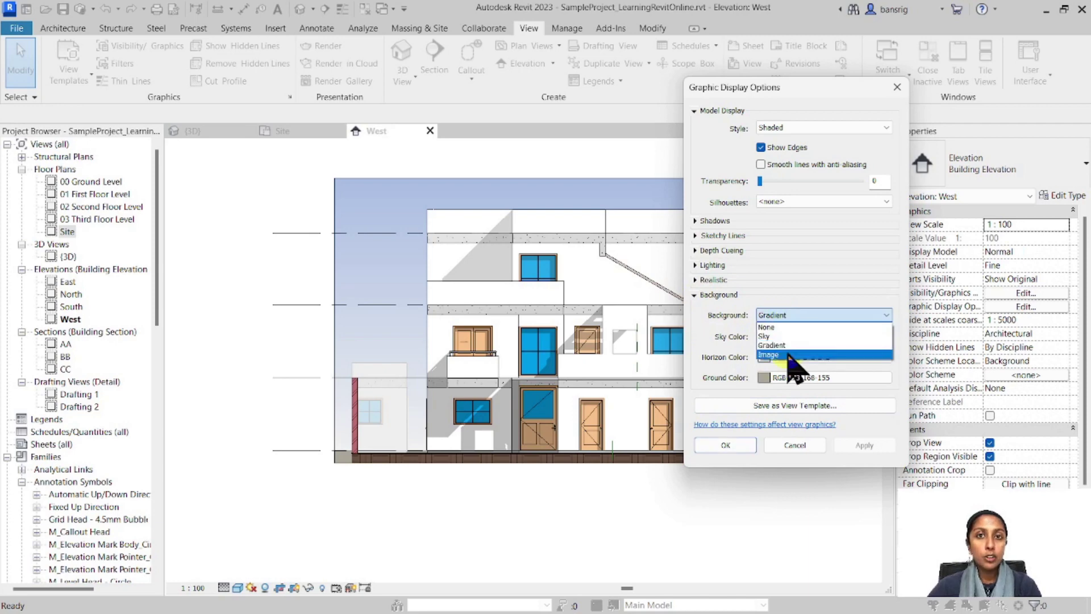
click(793, 355)
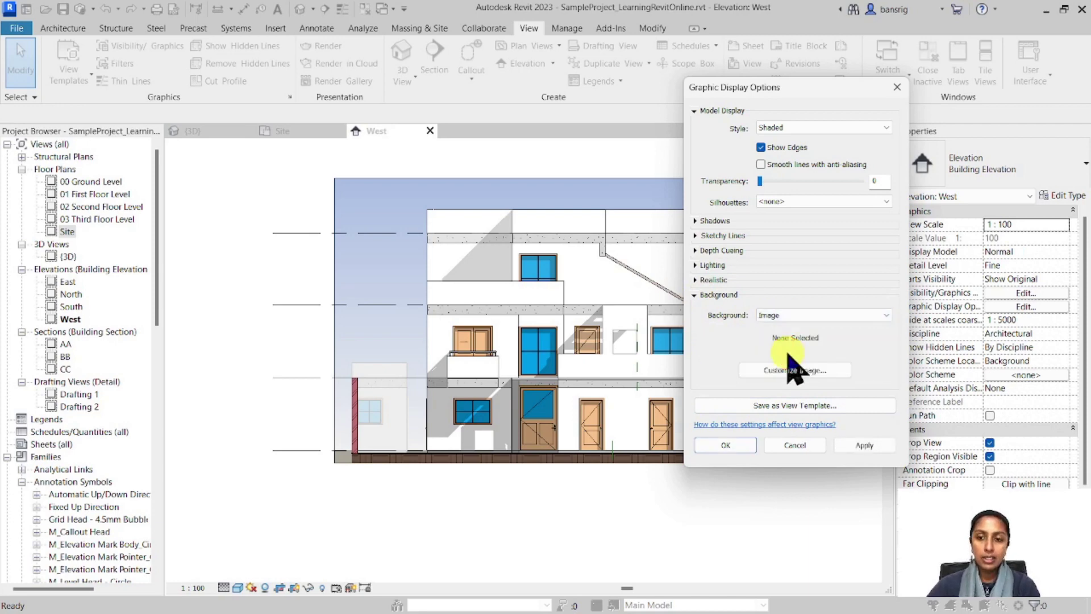
click(789, 368)
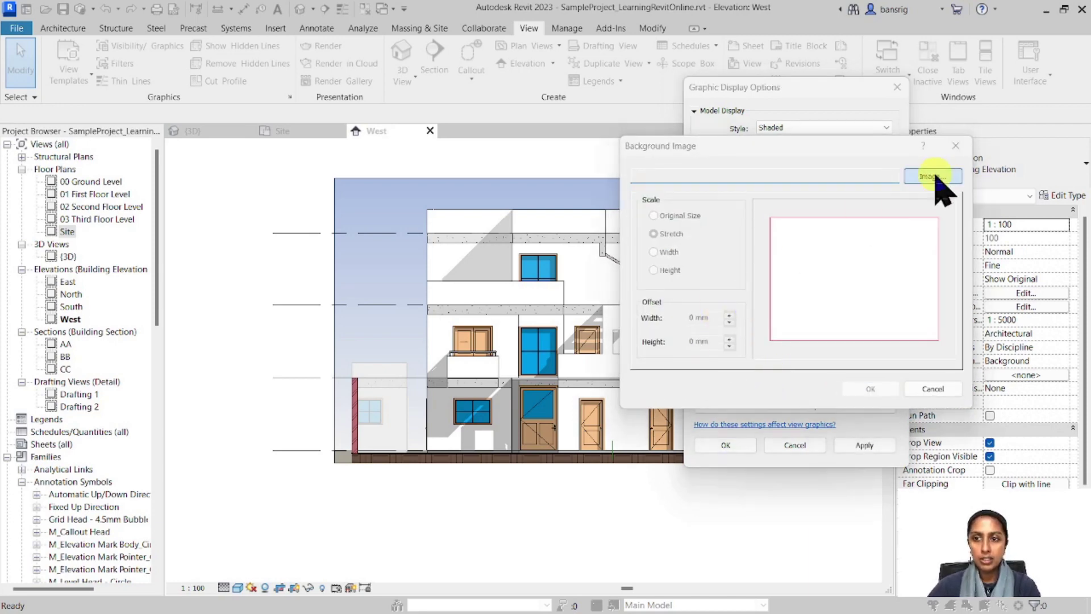
click(927, 177)
click(345, 250)
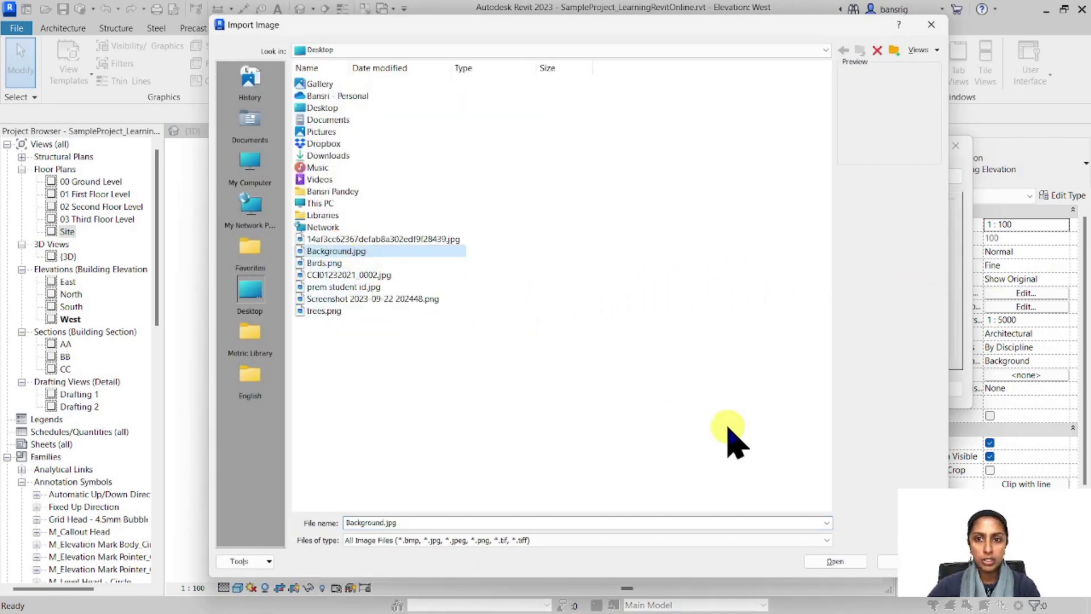
click(834, 561)
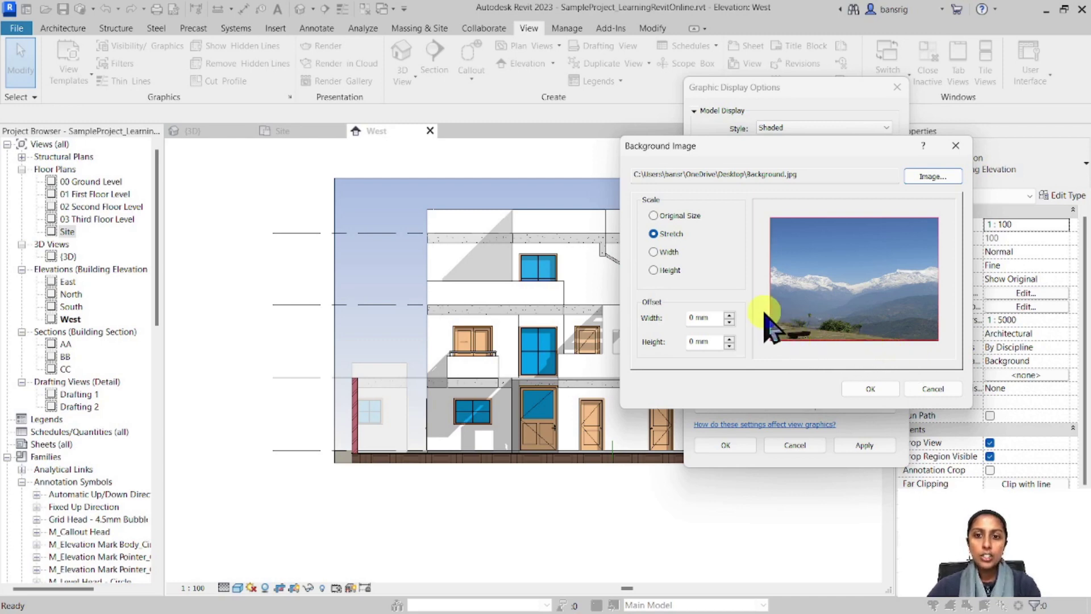
- Compare the background image's scale options, keep Stretch, and accept the image and graphic display options
click(686, 215)
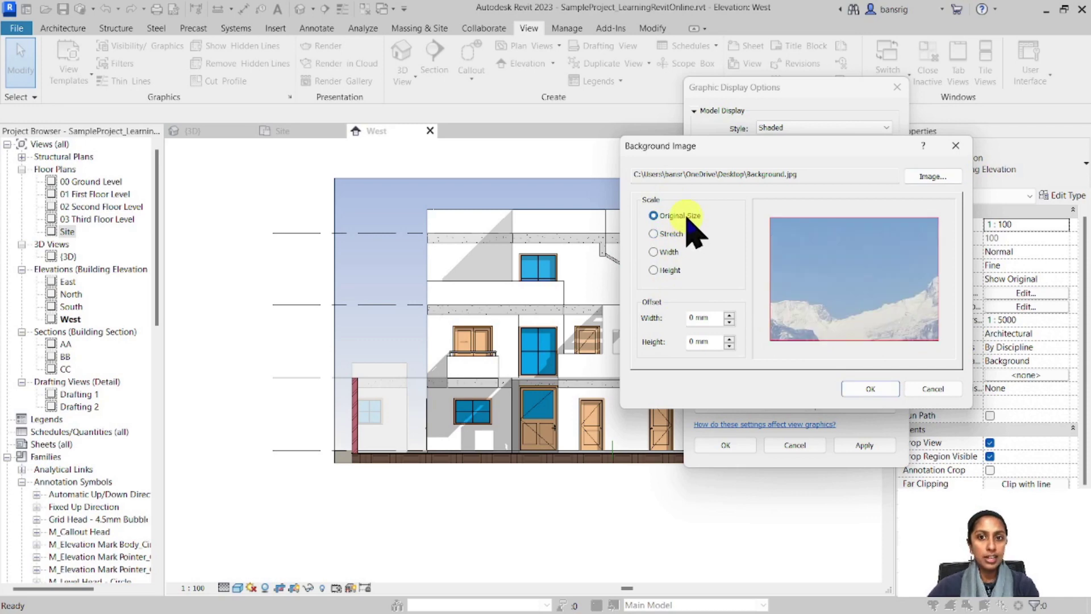
click(673, 233)
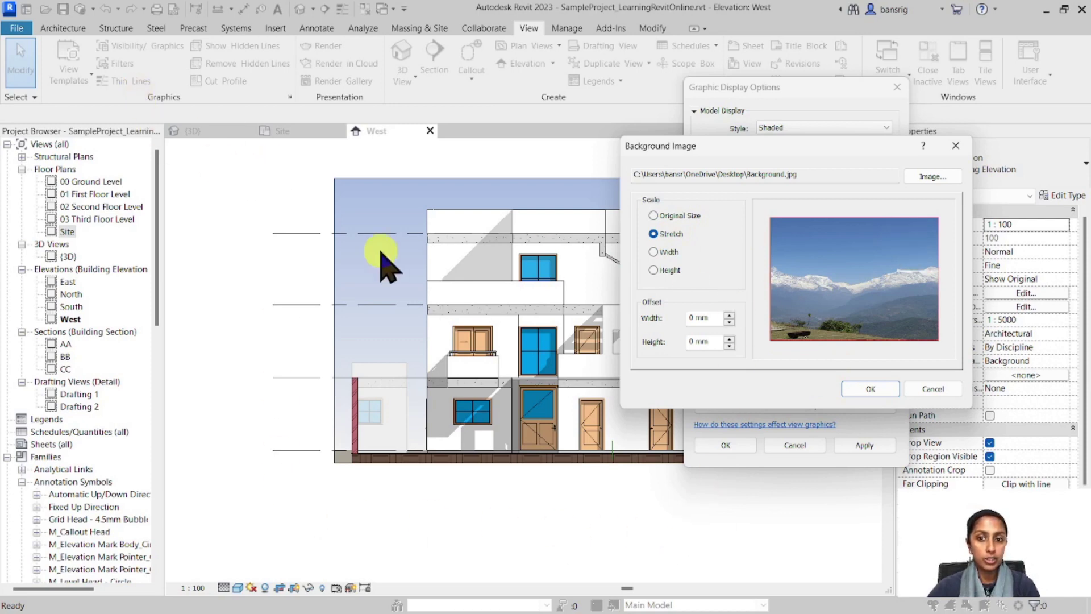
click(662, 252)
click(662, 270)
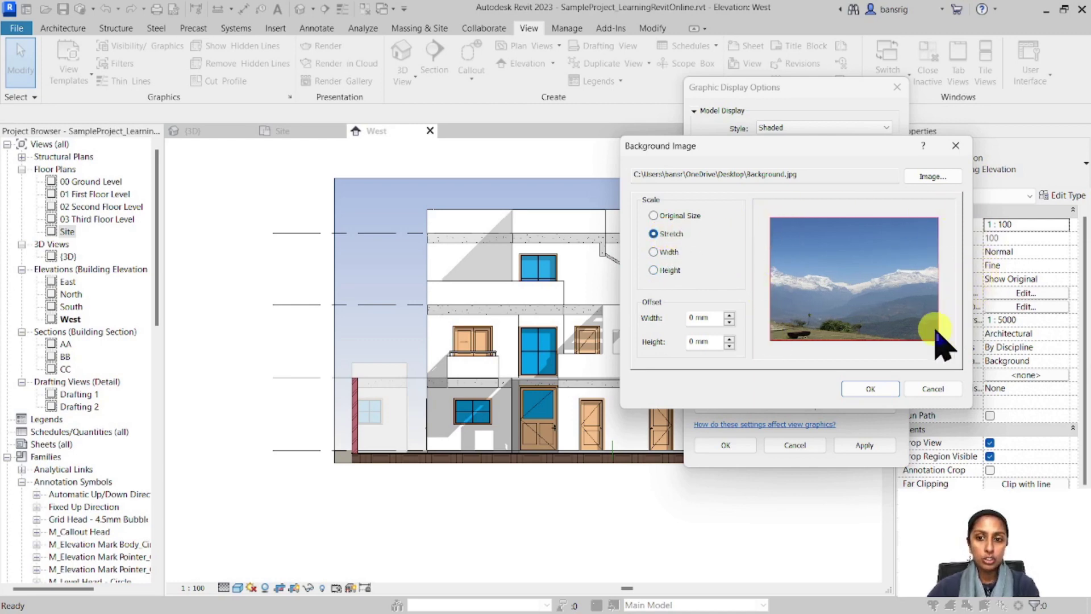
click(870, 389)
click(730, 445)
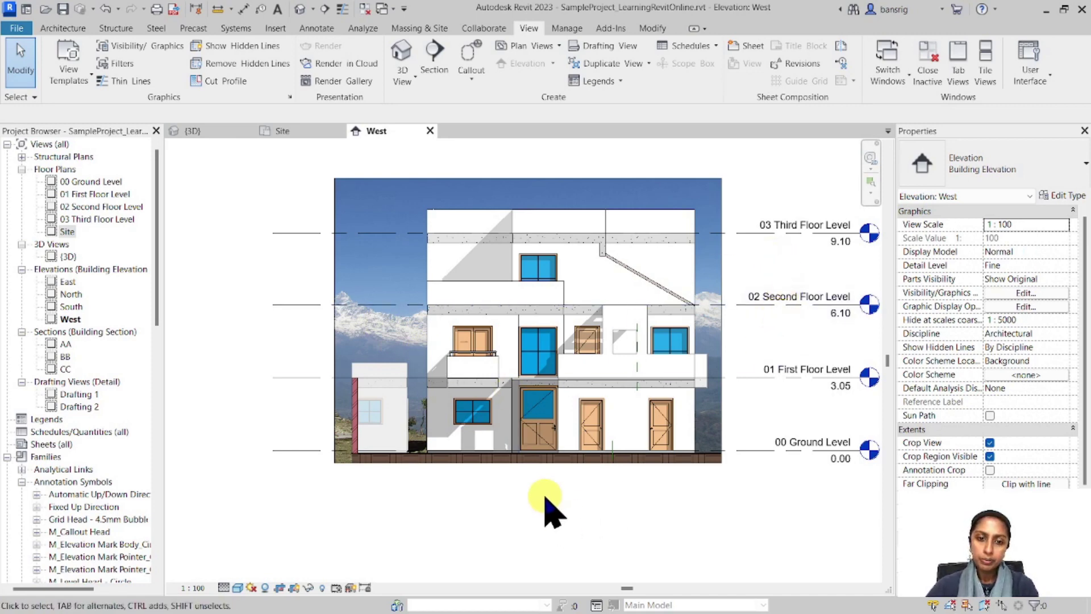
- Try the Realistic visual style on the West elevation and settle on Hidden Line
click(238, 587)
click(254, 573)
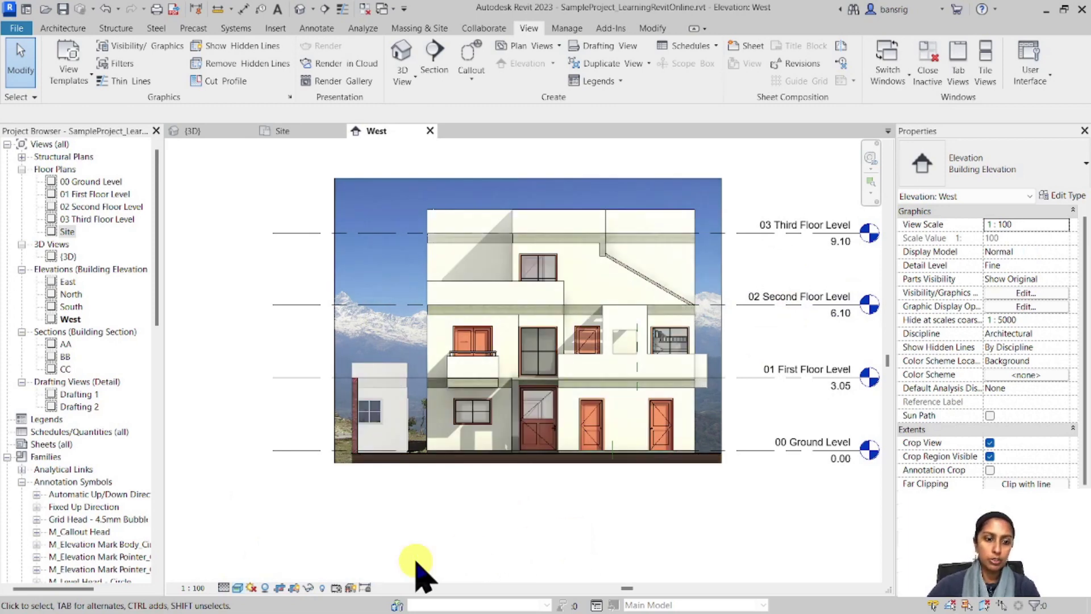
click(237, 587)
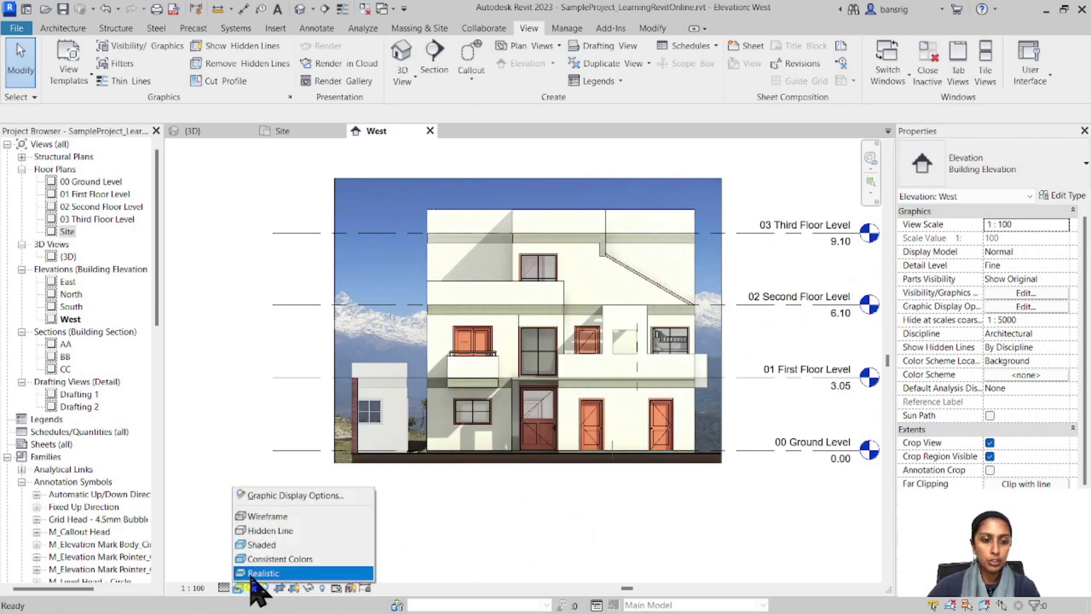
click(265, 530)
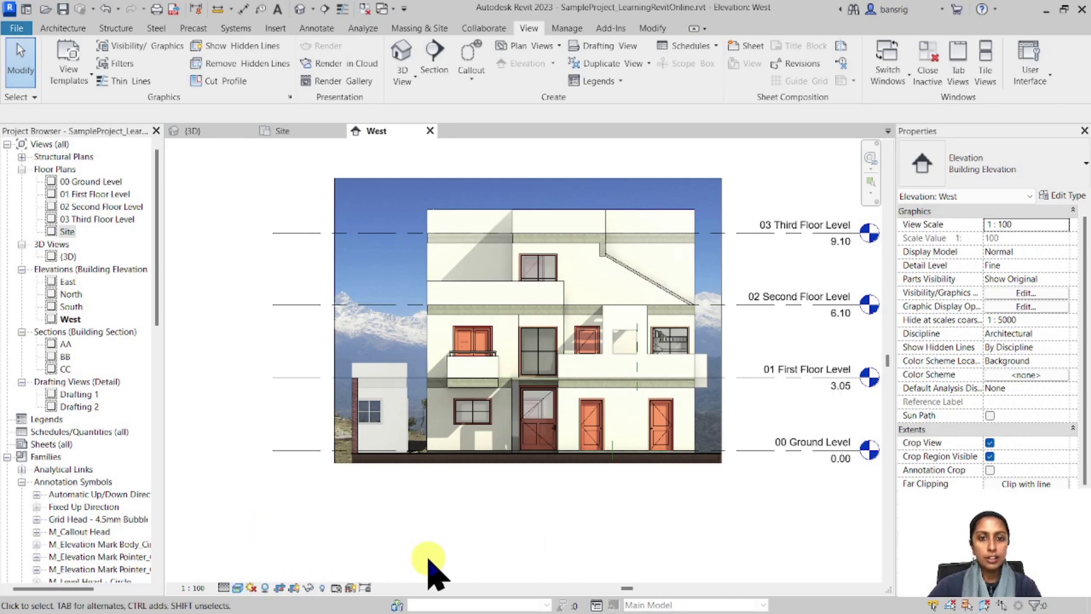
- Enable Sketchy Lines for the West elevation and accept the graphic display options
click(238, 587)
click(272, 496)
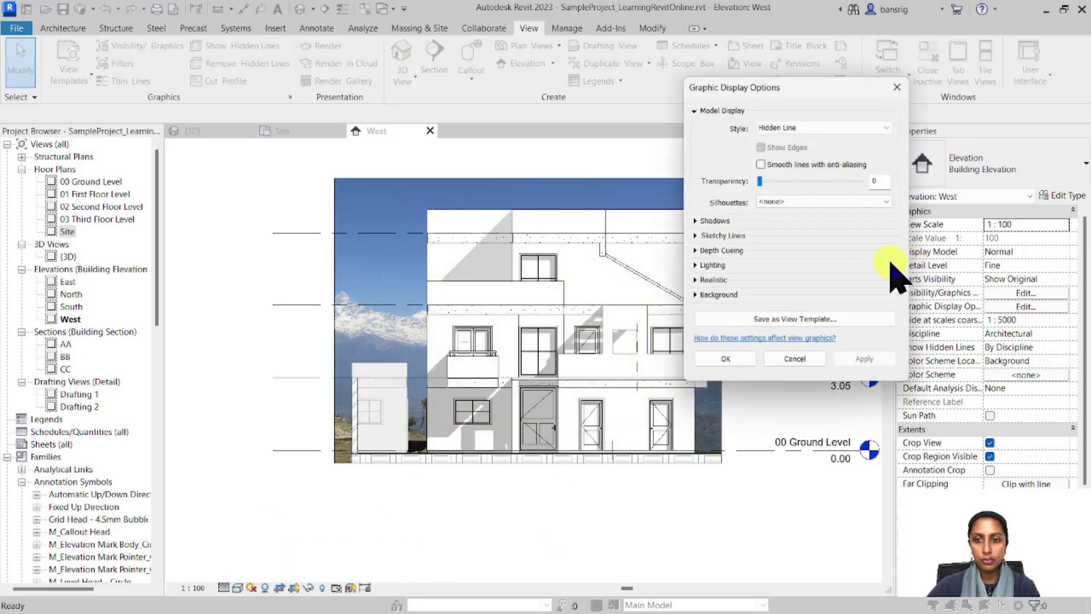
click(710, 236)
click(760, 252)
click(727, 411)
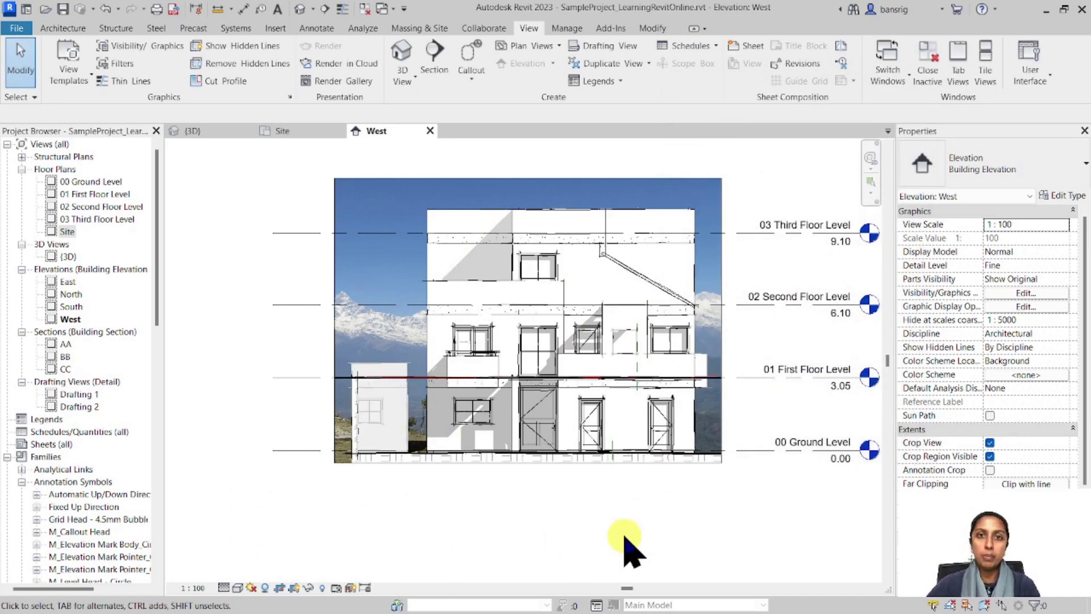
- In the West elevation's visibility/graphic overrides, hide the foreground and background surface patterns of the Structural Framing category
scroll(449, 317, up, 2)
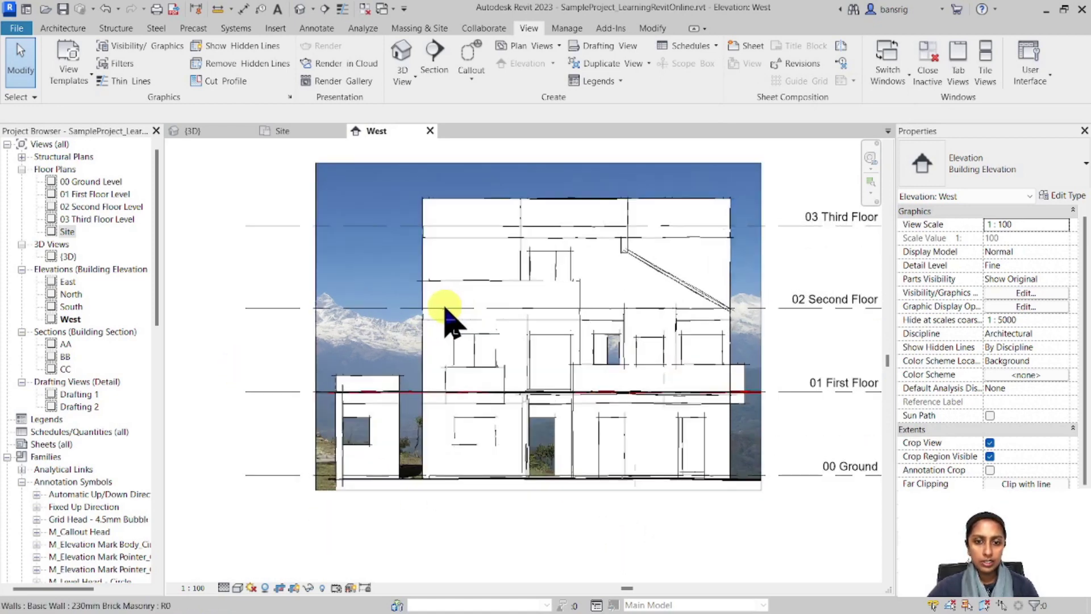
scroll(449, 315, up, 1)
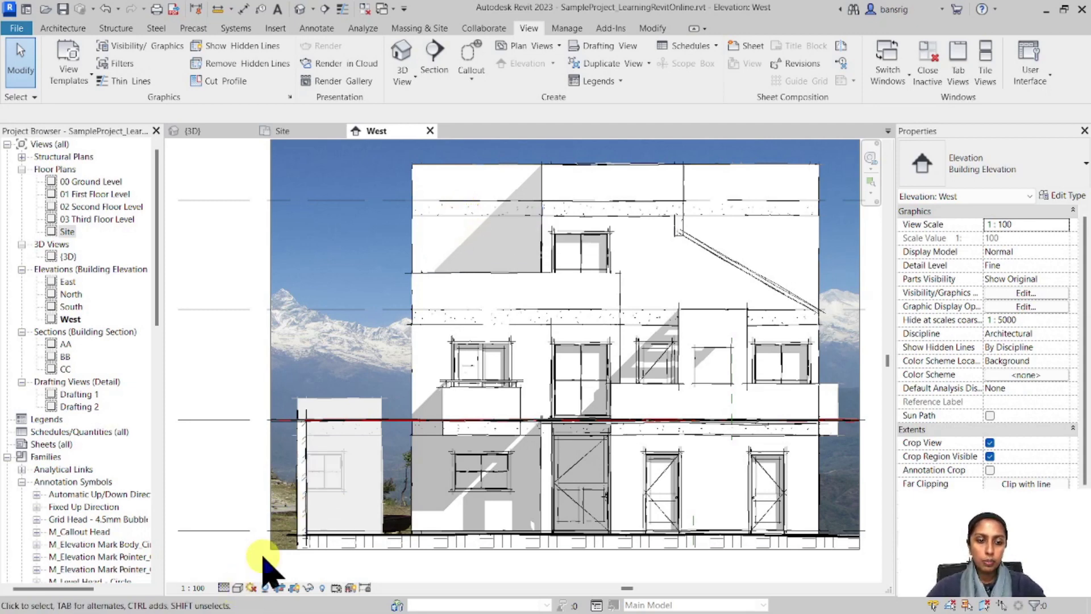
key(v)
key(v)
click(350, 304)
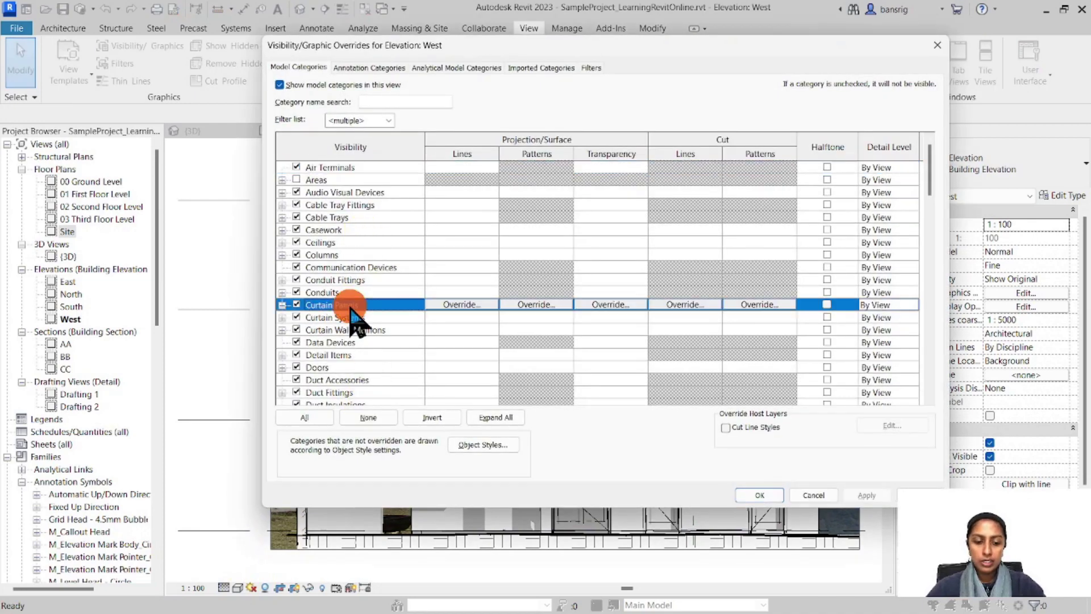
key(s)
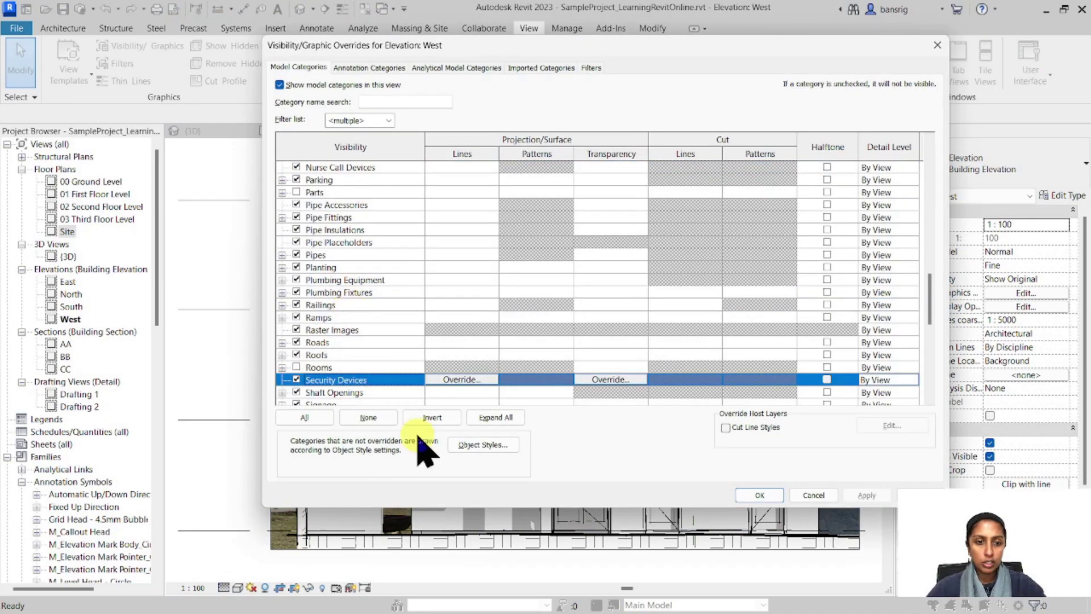
scroll(390, 360, down, 5)
scroll(384, 359, down, 1)
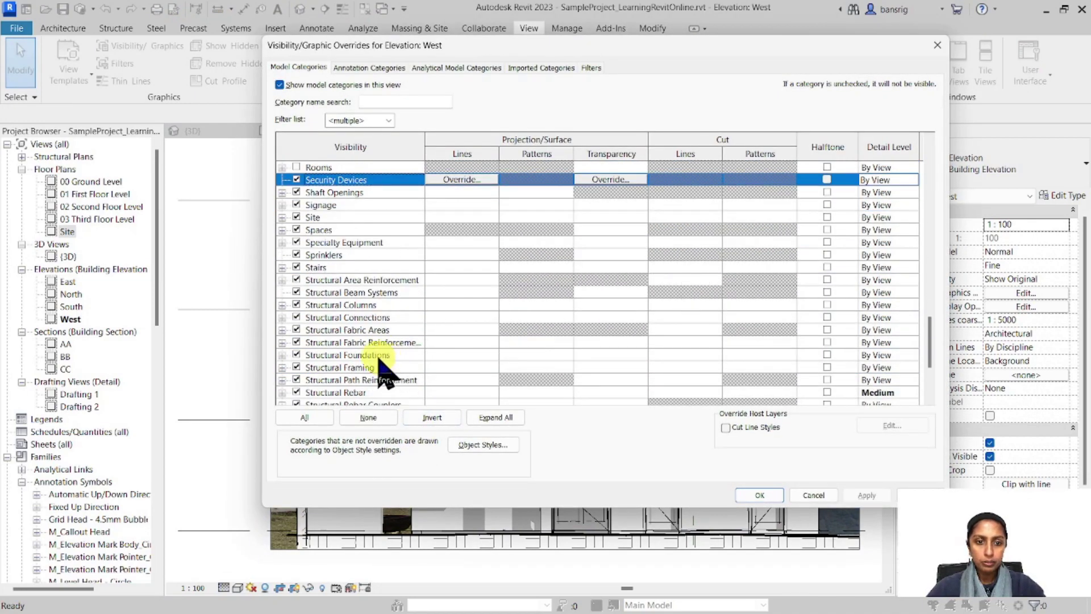
click(375, 368)
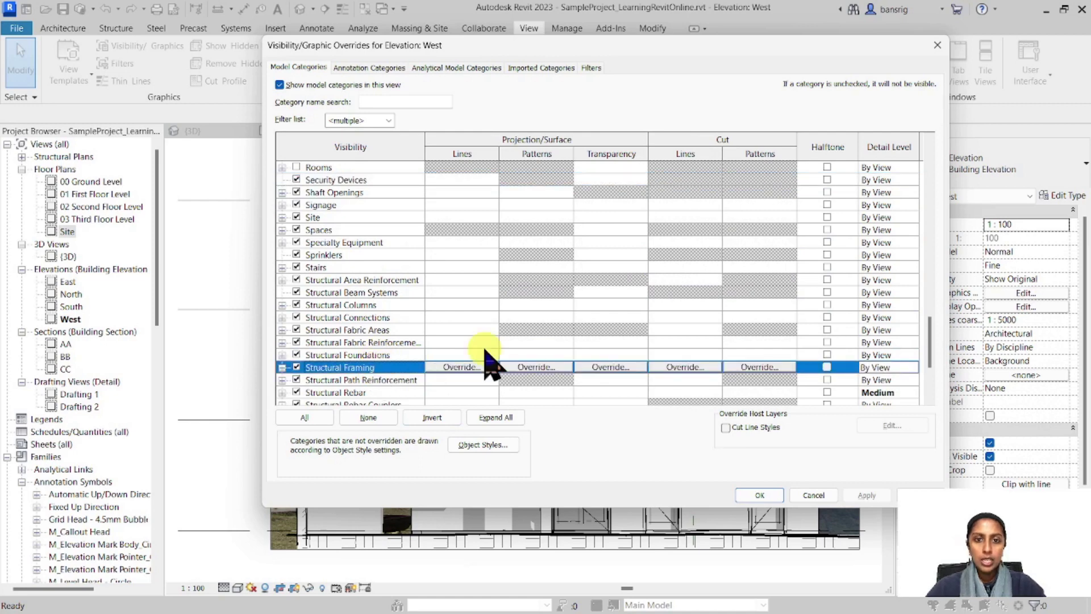
click(536, 367)
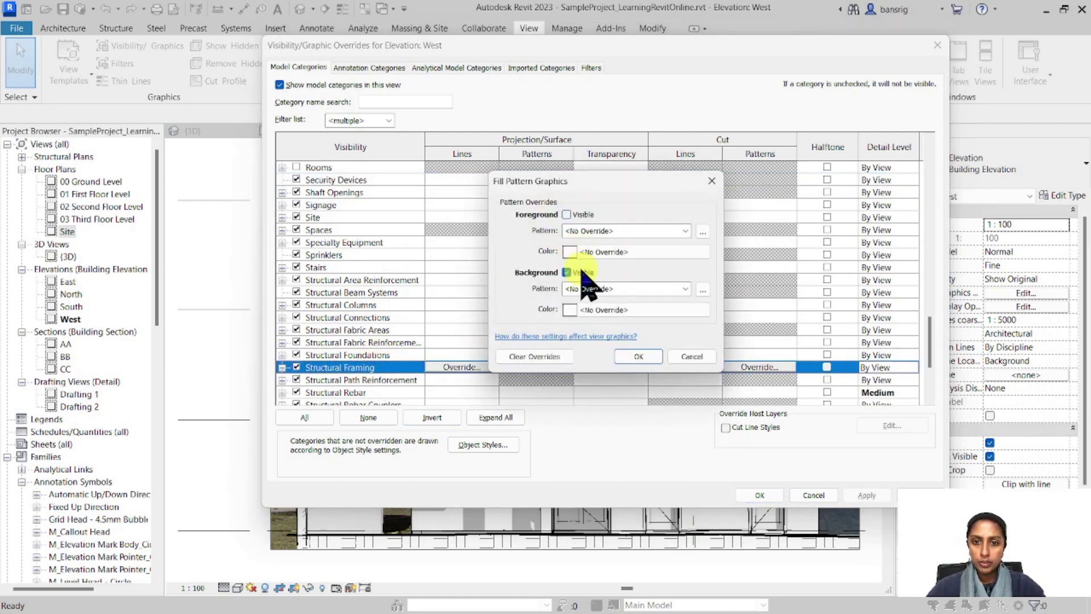
click(567, 272)
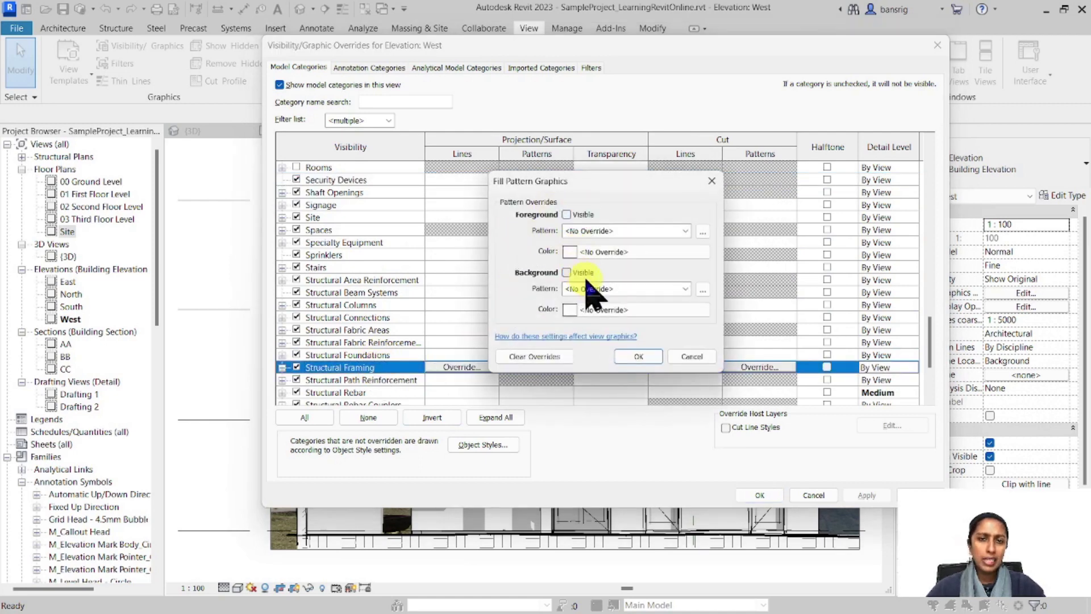
click(635, 357)
- Hide the foreground and background surface patterns of the Floors category and accept the West elevation's visibility/graphic overrides
click(355, 217)
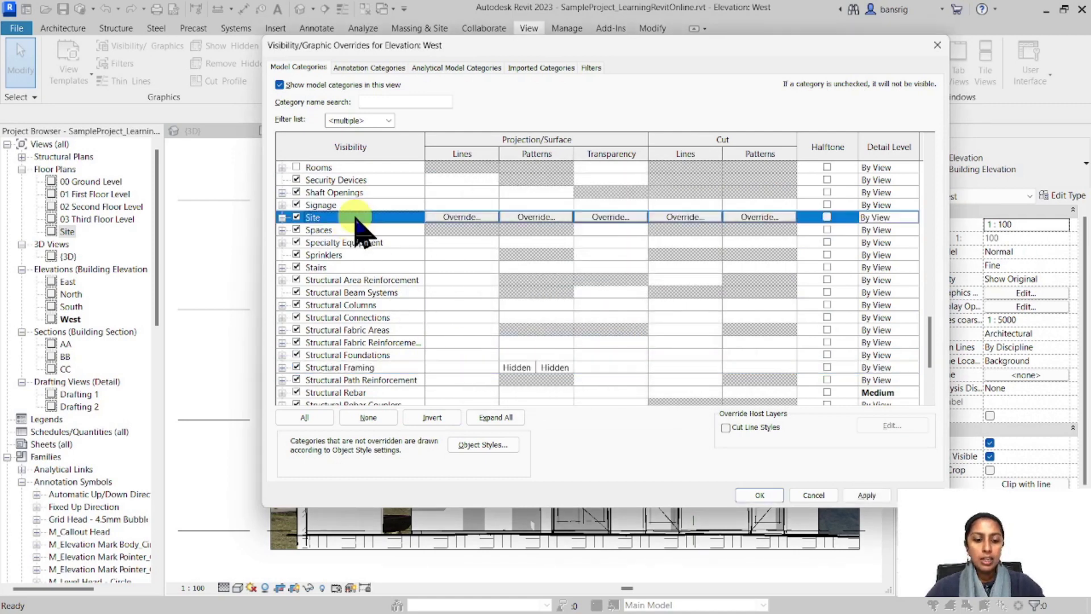
key(f)
click(444, 230)
click(518, 230)
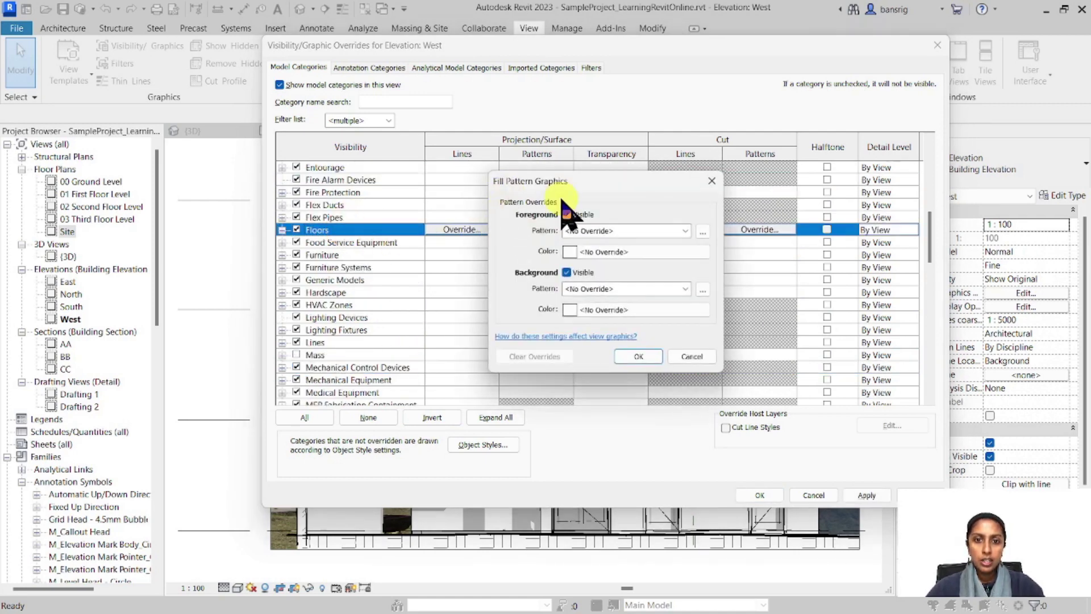
click(566, 217)
click(566, 271)
click(635, 356)
click(759, 495)
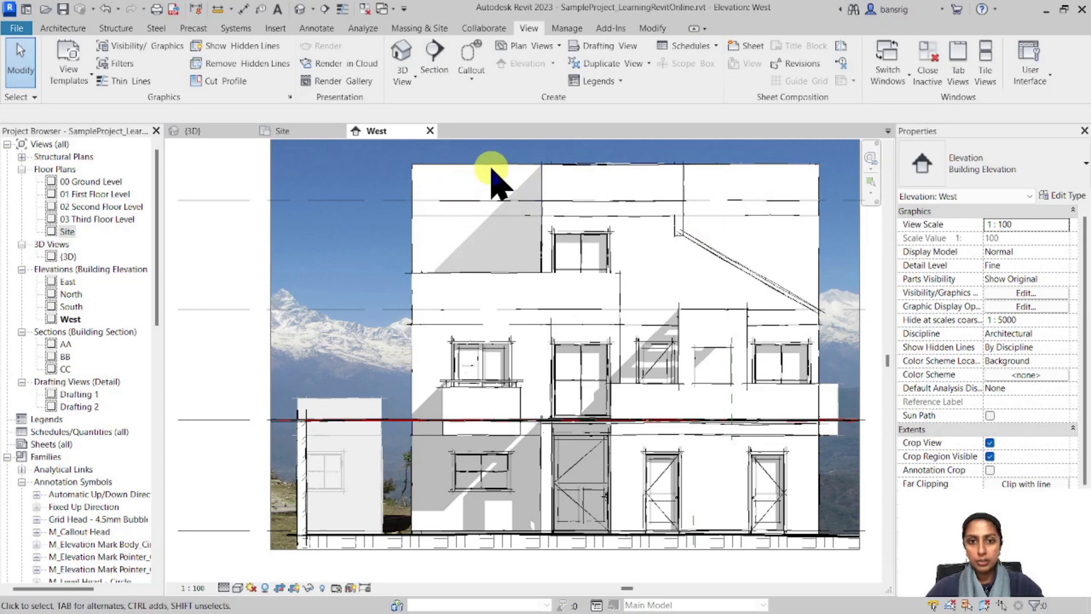
- Use Linework with the <Invisible lines> style to hide the horizontal beam line just below the third floor level on the facade's left part
click(650, 28)
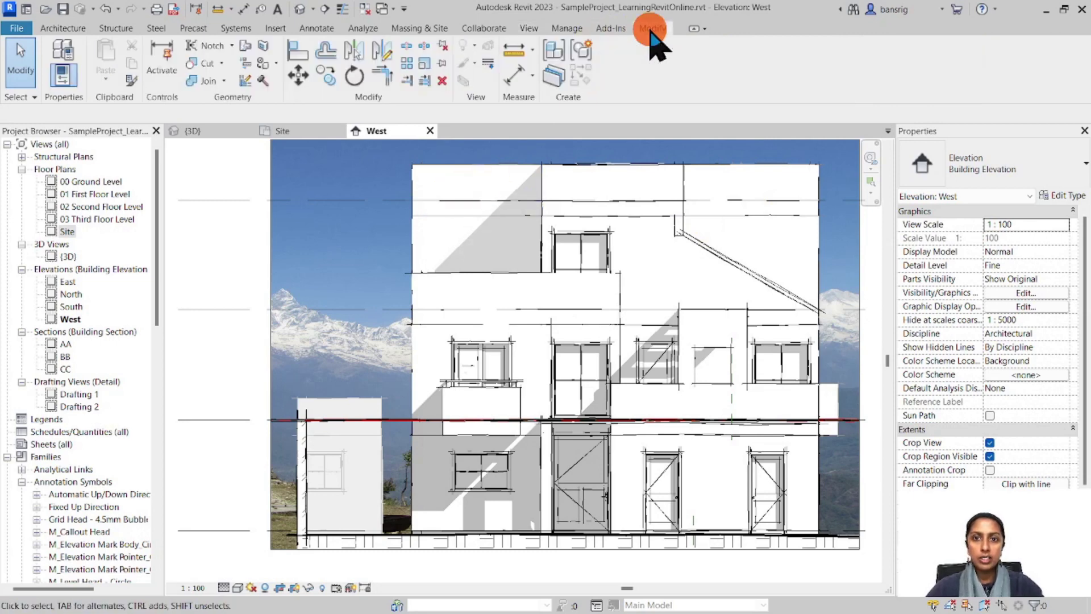
click(485, 66)
click(650, 69)
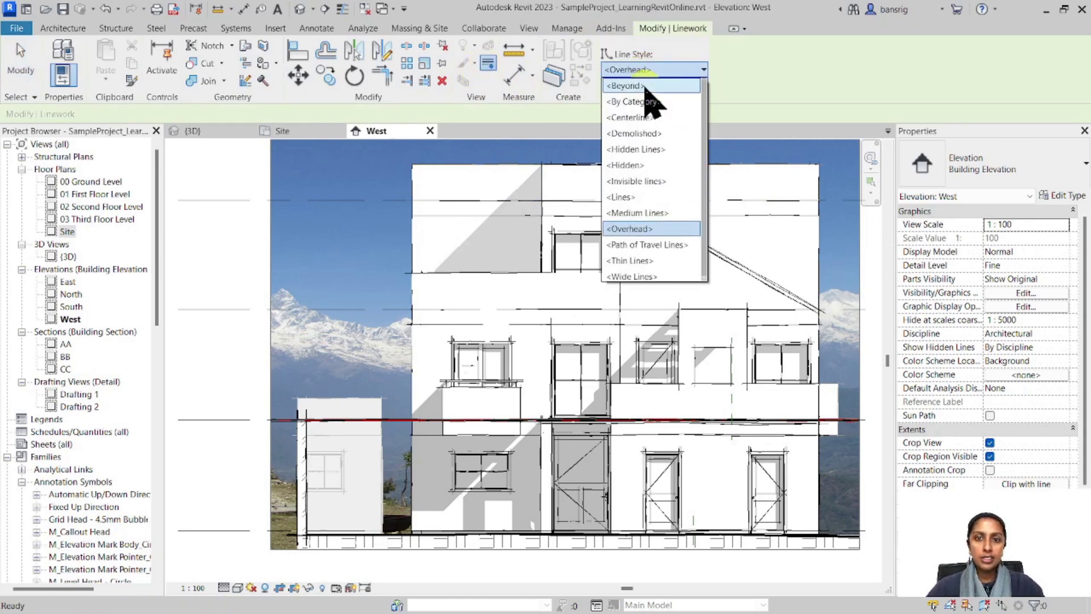
click(642, 181)
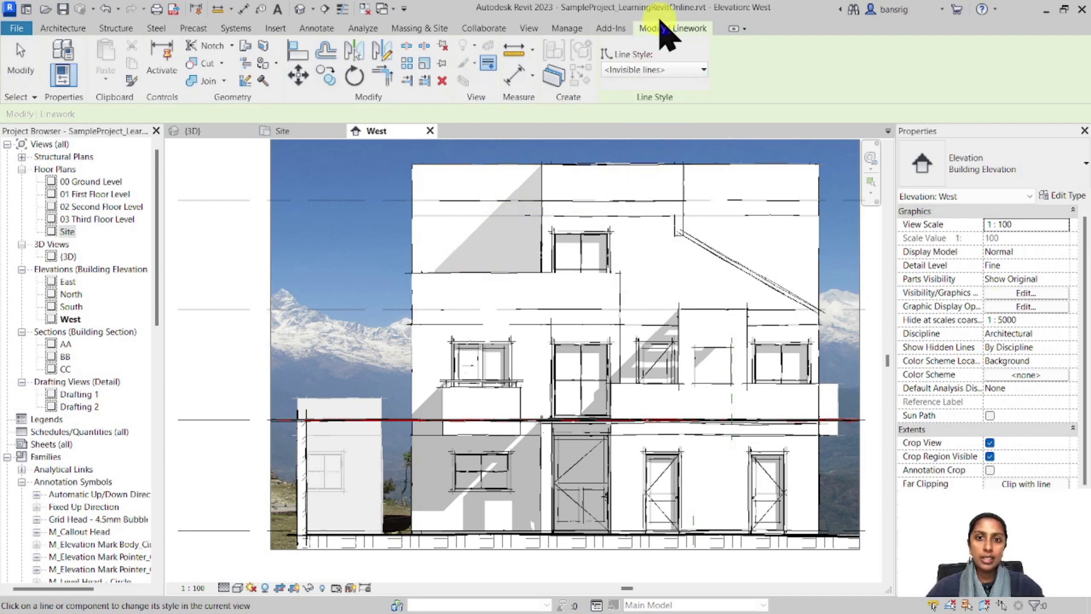
click(463, 216)
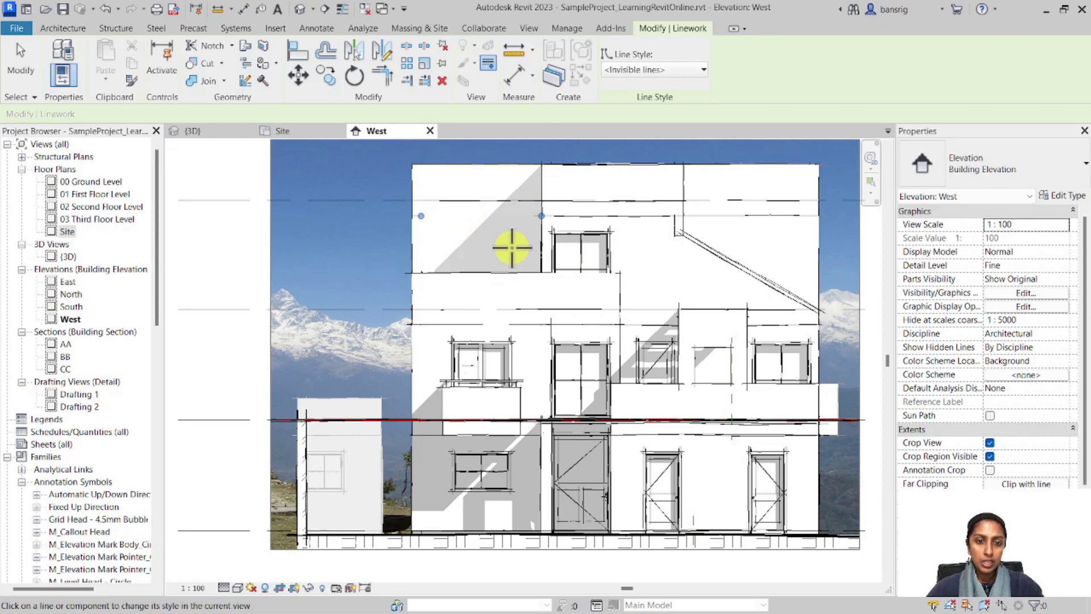
key(Escape)
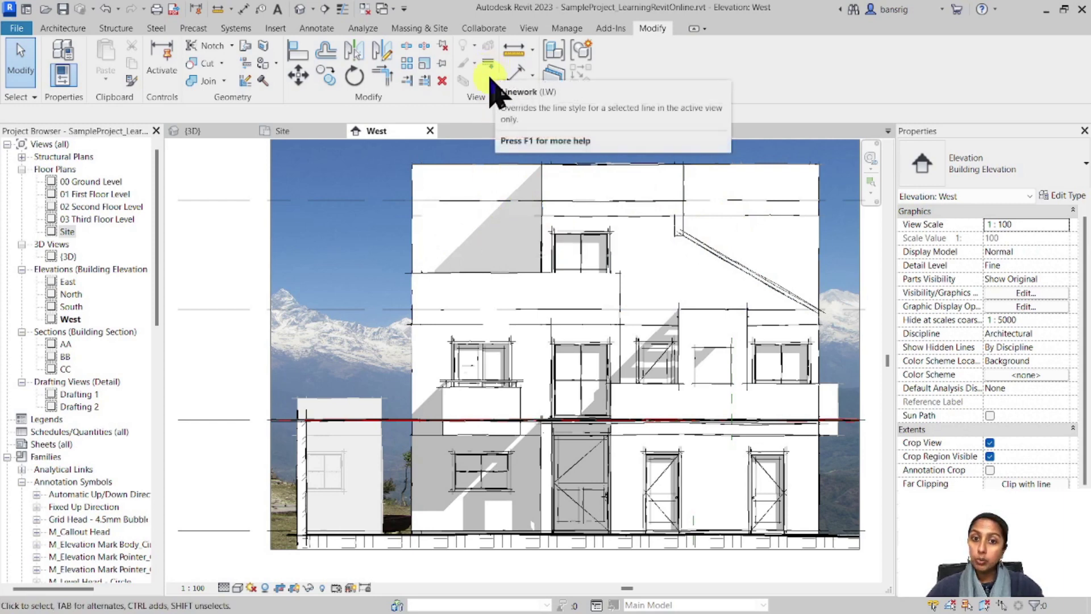
- In the Site plan, place an M_RPC Tree - Deciduous, Hawthorn - 7.4 Meters, between grids 1 and 2, just inside the boundary wall along grid A
scroll(489, 264, down, 2)
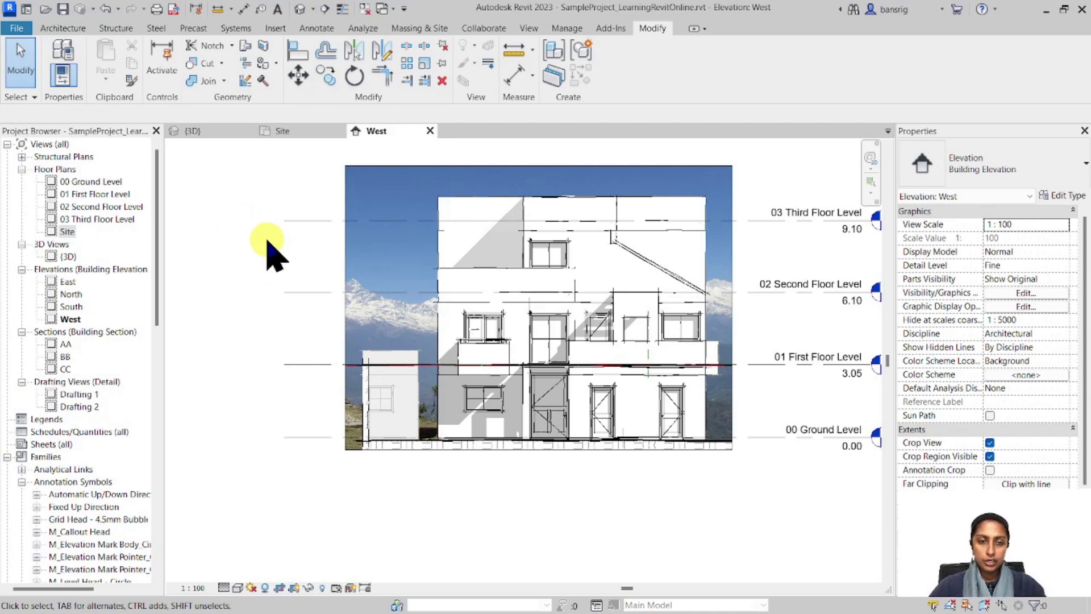
click(281, 132)
click(419, 28)
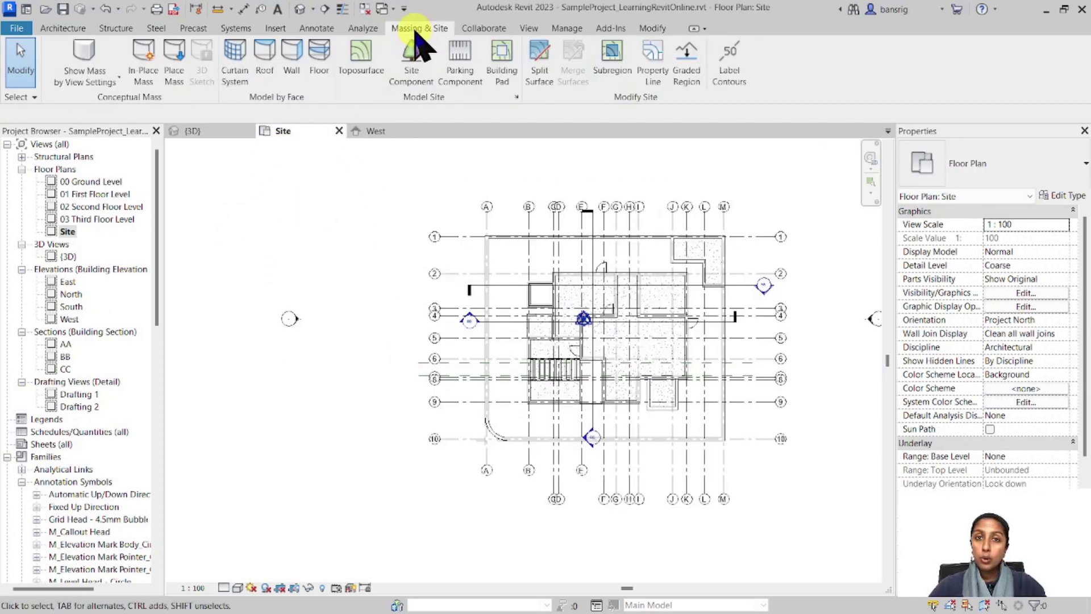
click(410, 54)
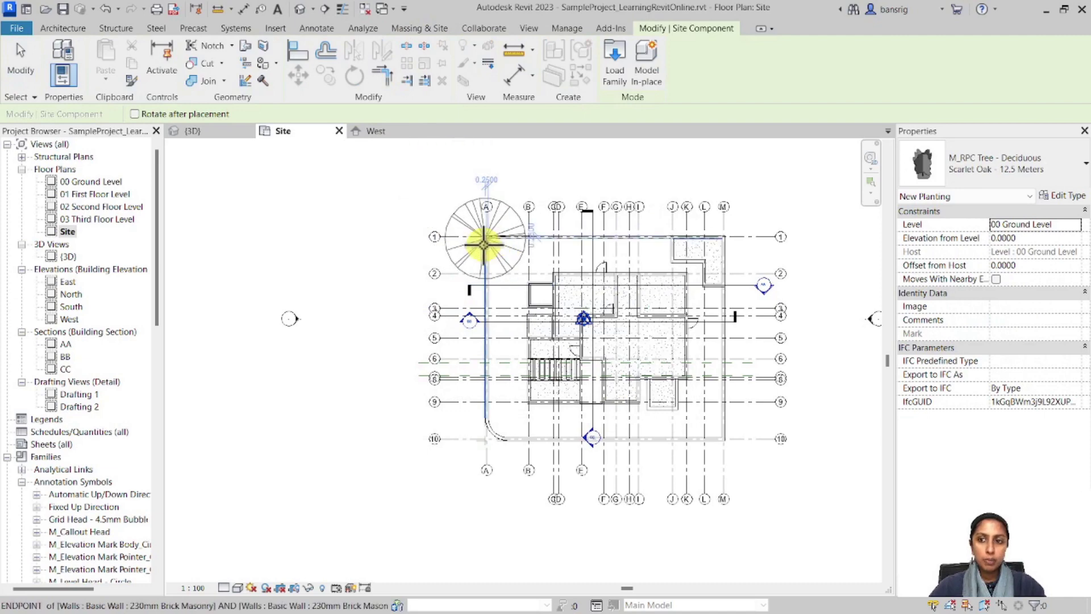
click(1017, 167)
scroll(1017, 176, up, 5)
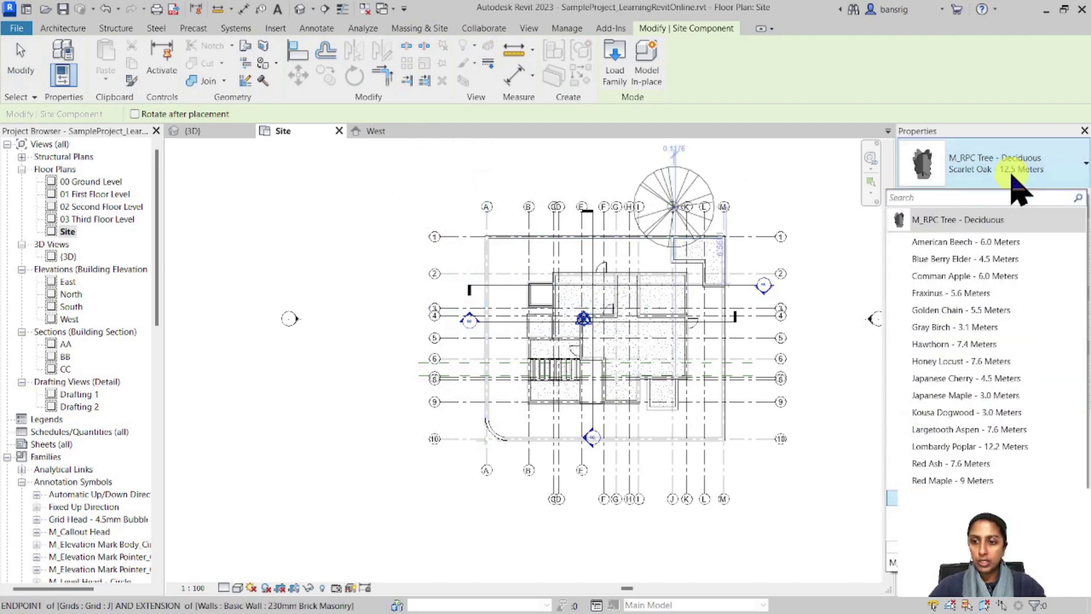
click(980, 344)
scroll(521, 270, up, 5)
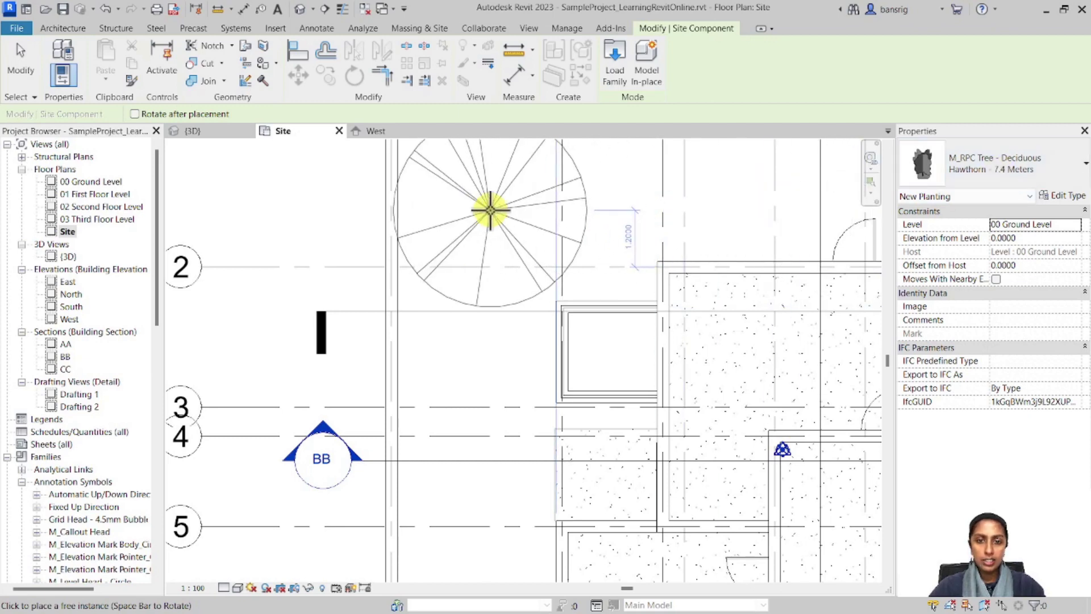
click(513, 202)
key(Escape)
key(Escape)
scroll(426, 296, down, 5)
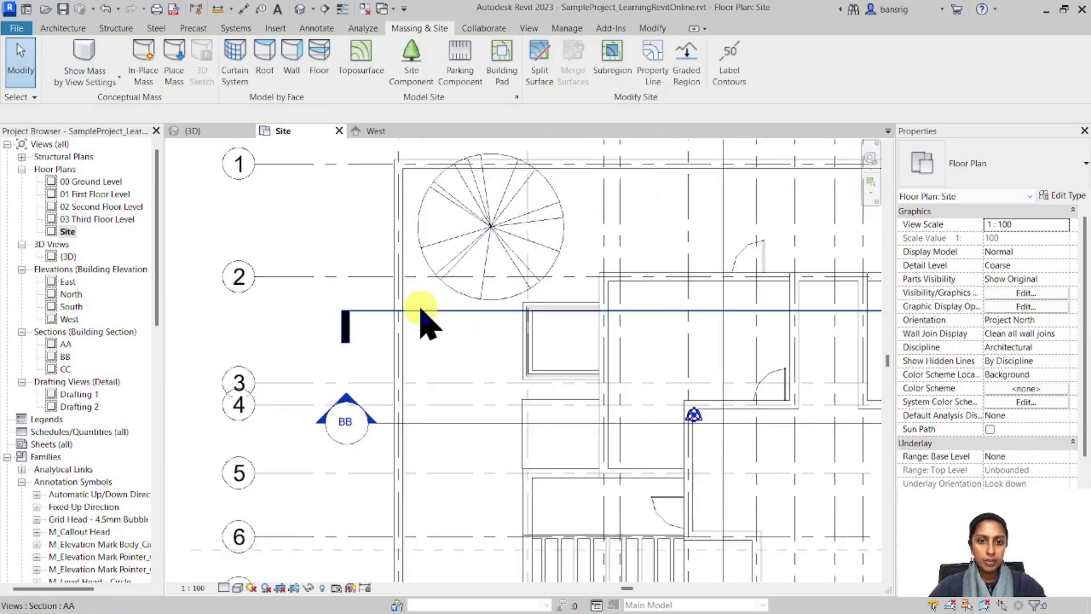
- Preview the tree in the West elevation with the Realistic visual style, and switch back to Hidden Line
click(375, 130)
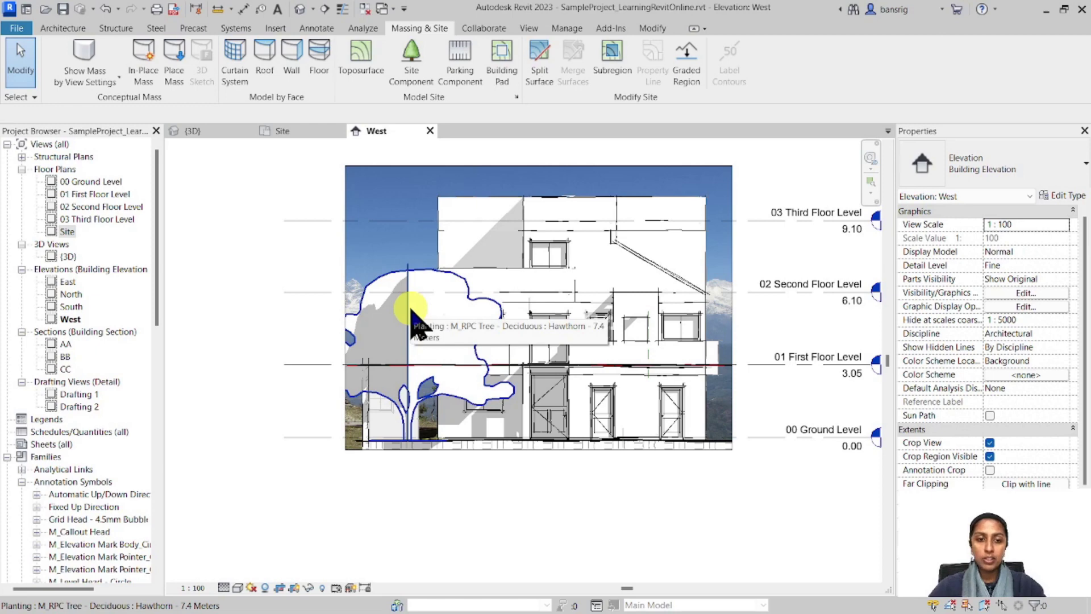
click(409, 343)
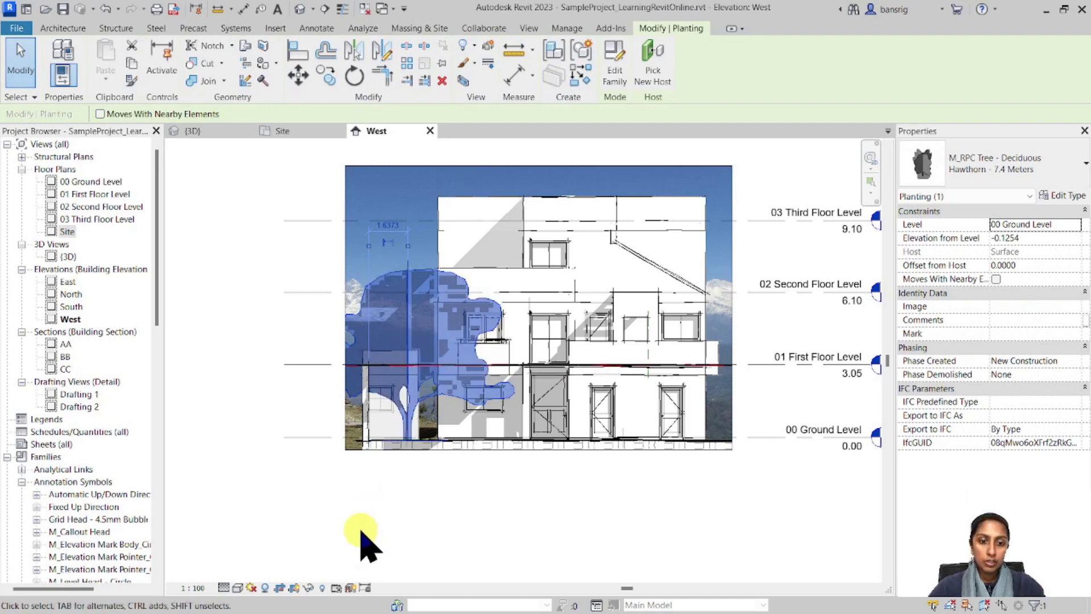
click(349, 516)
click(238, 588)
click(259, 573)
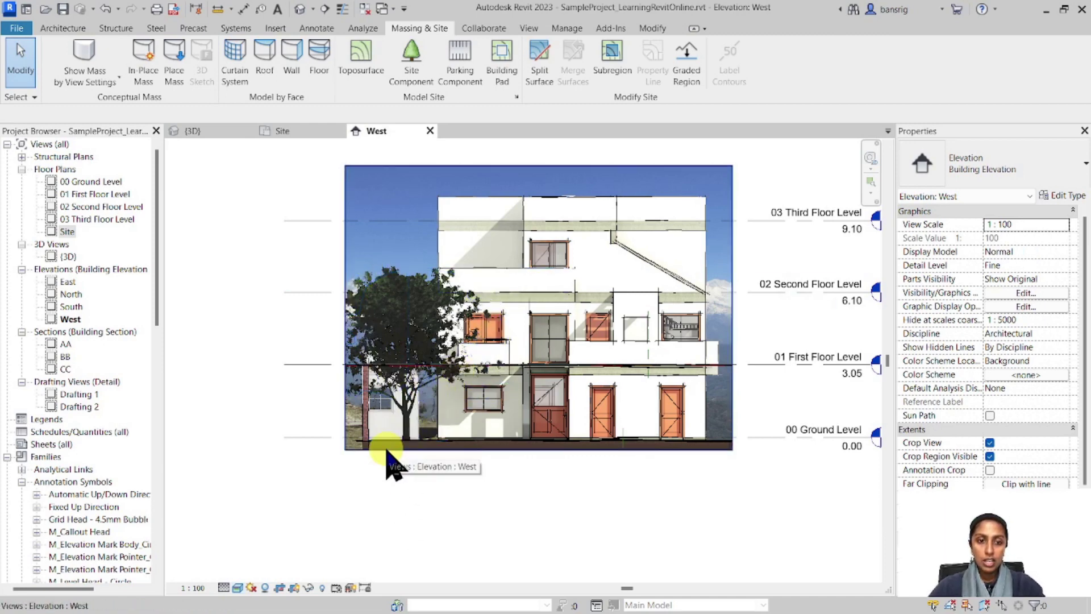
click(238, 588)
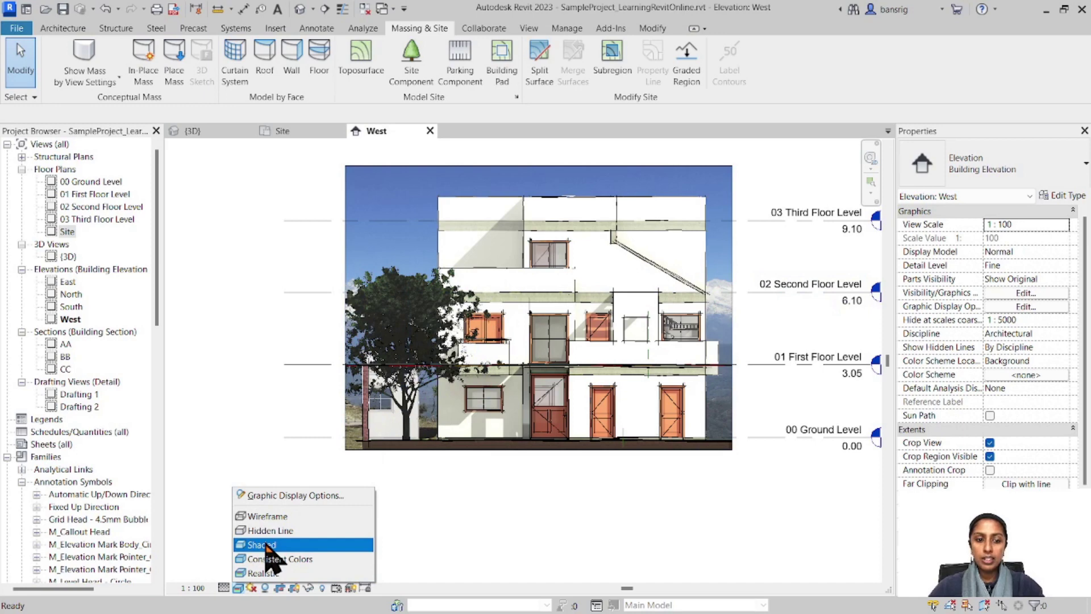
click(267, 530)
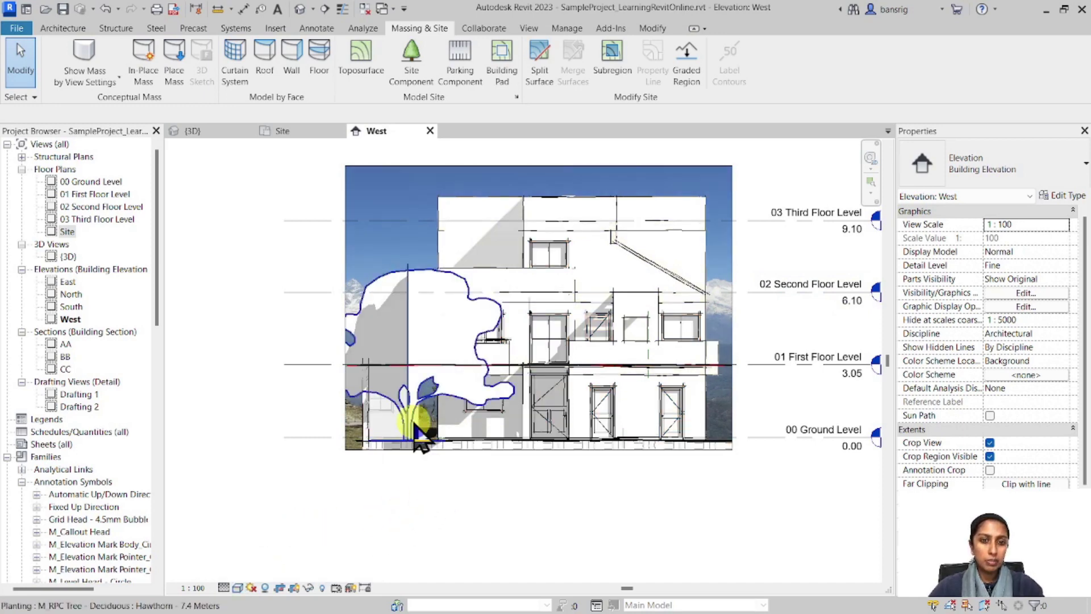
- Compare how the Hawthorn tree is displayed in the 3D view and in the West elevation
key(ctrl+Tab)
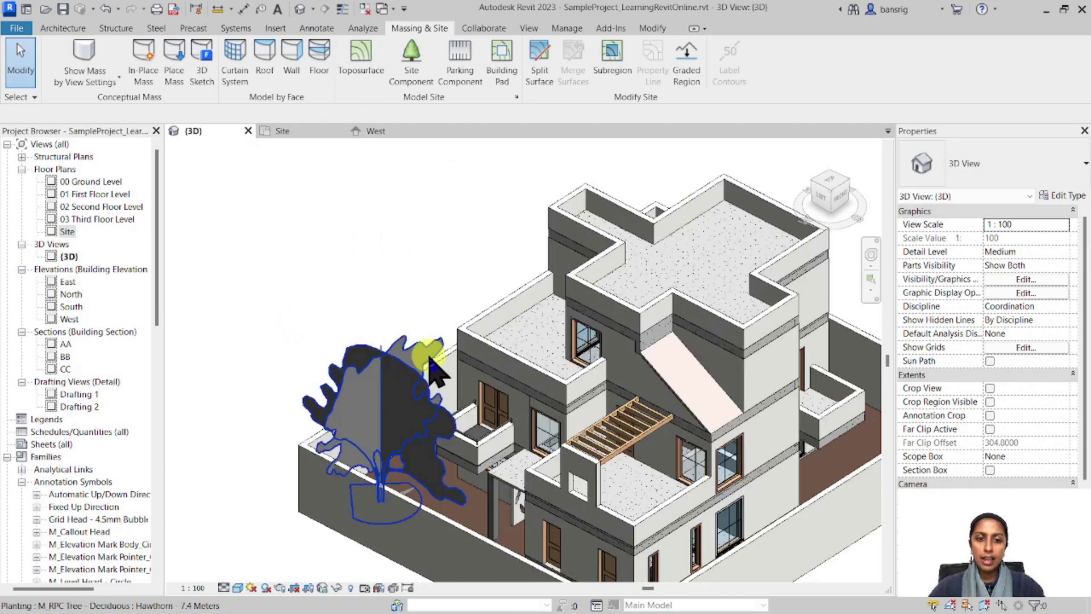
click(380, 131)
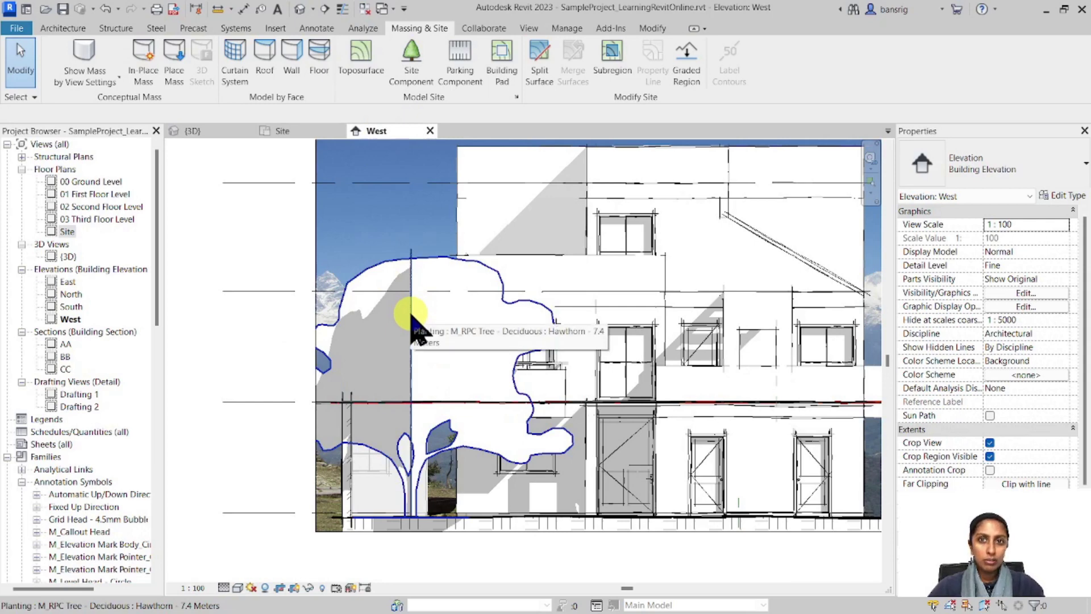
click(410, 314)
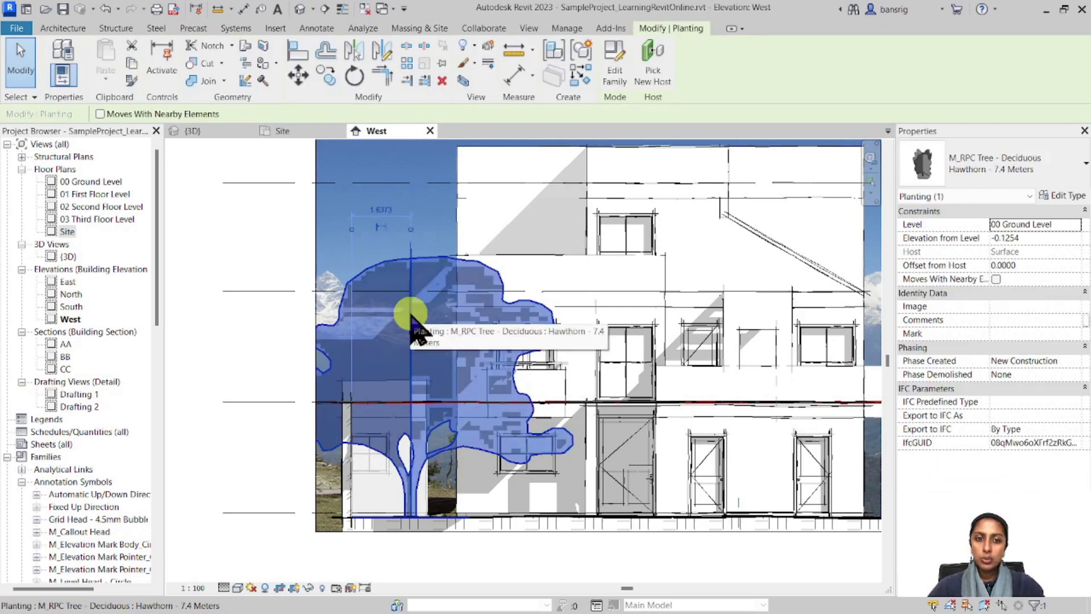
key(Escape)
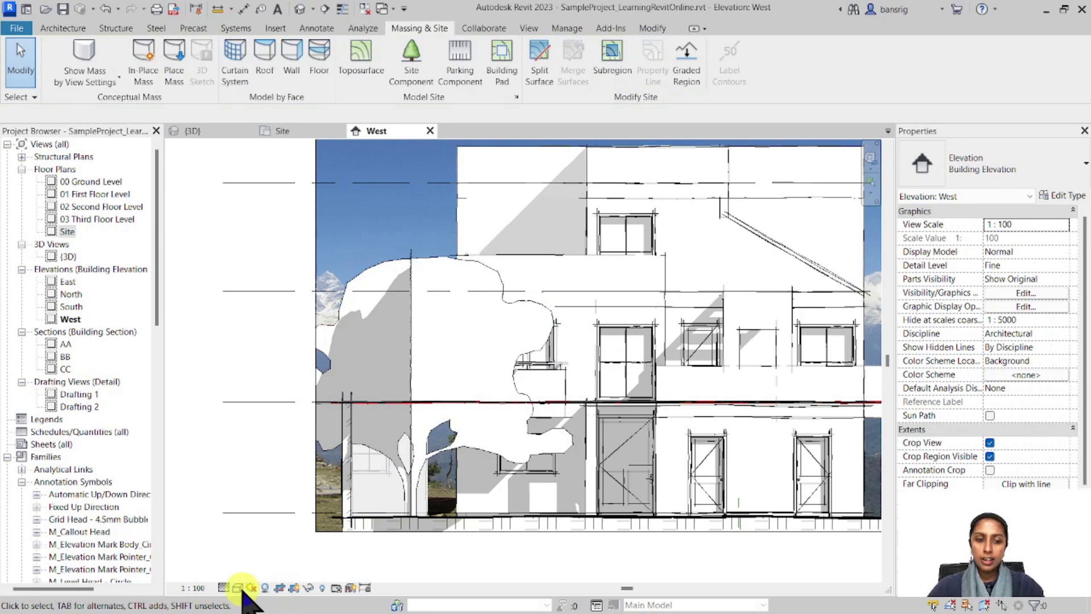
click(265, 587)
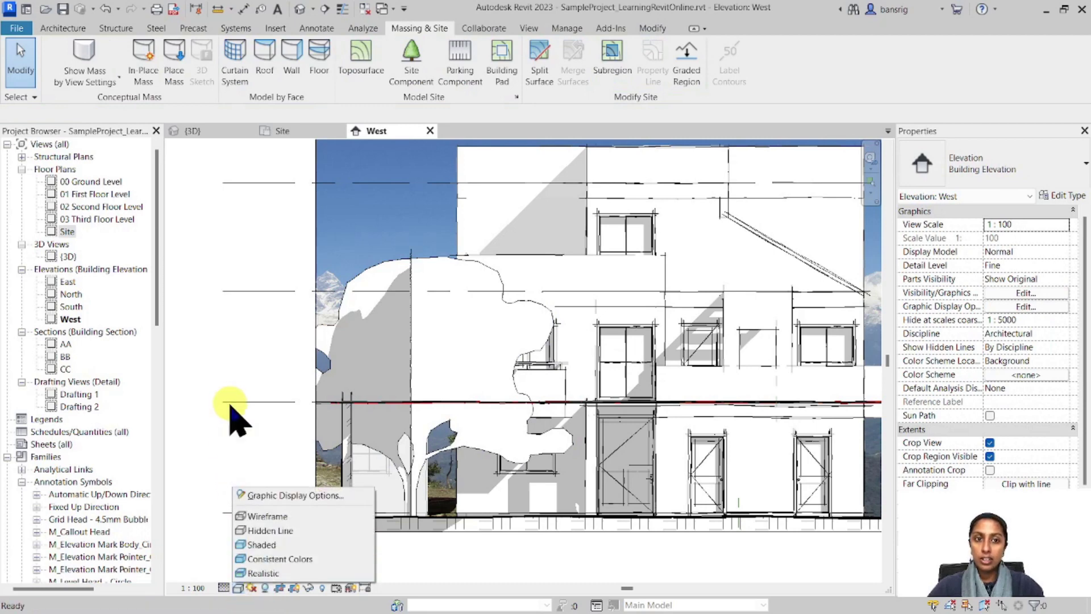
click(250, 366)
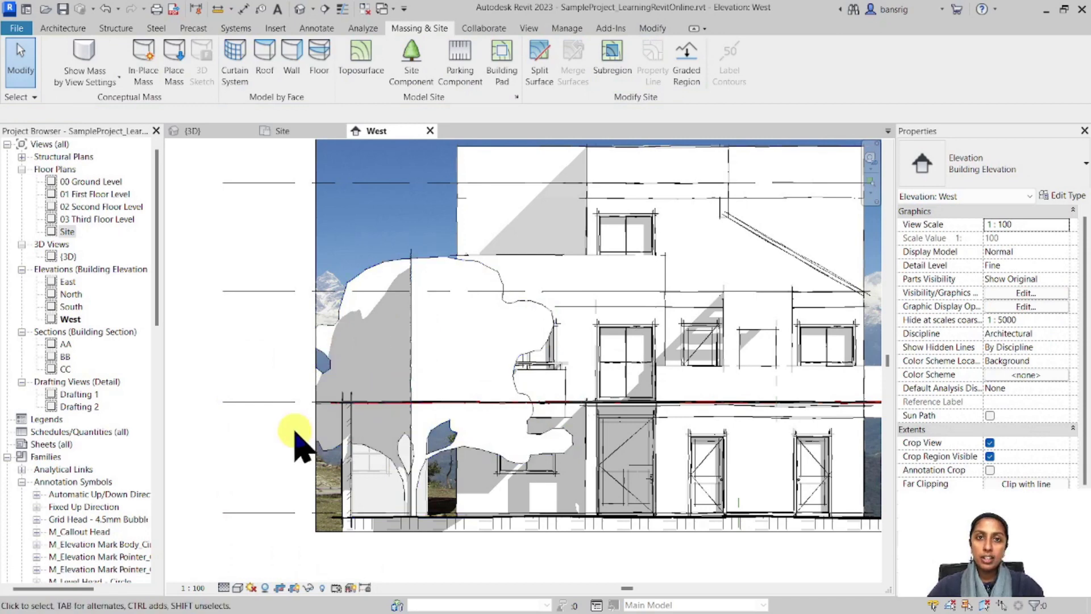
- Hide the Hawthorn tree in the West elevation
scroll(299, 448, down, 3)
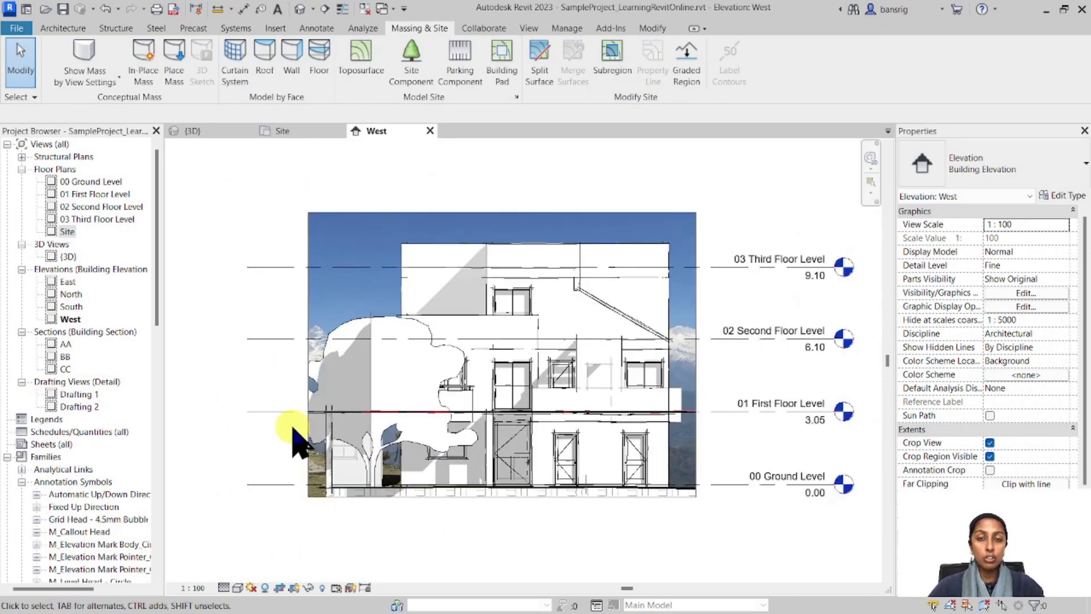
click(374, 377)
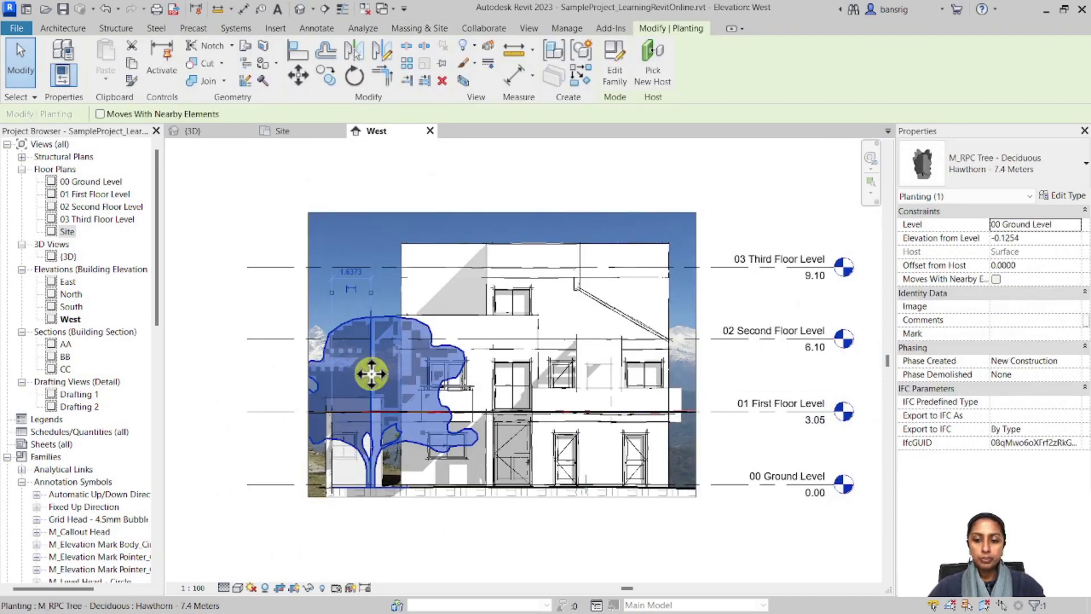
right_click(373, 384)
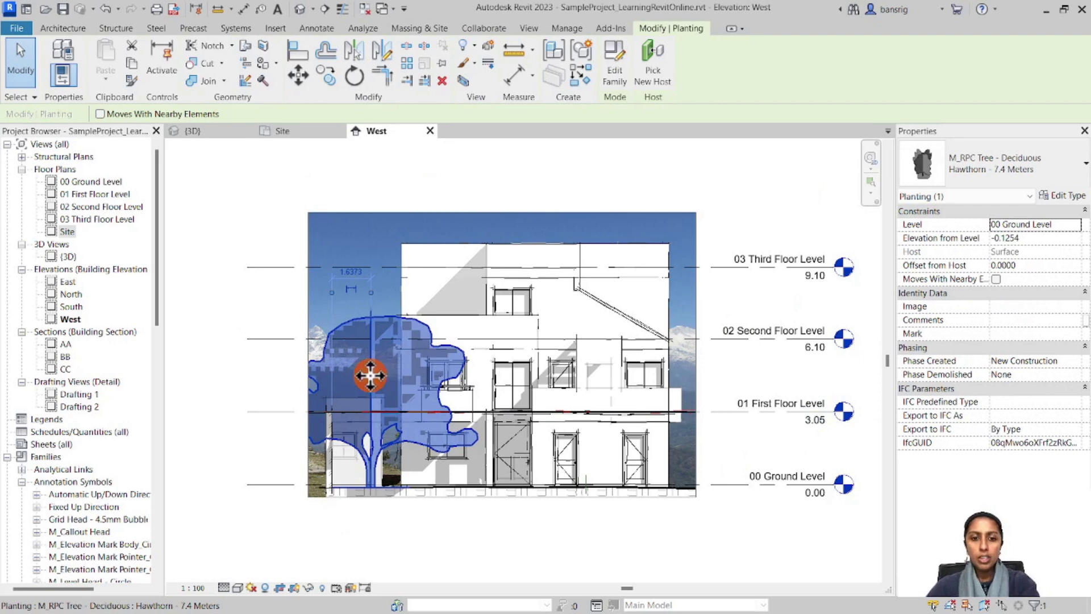
click(560, 354)
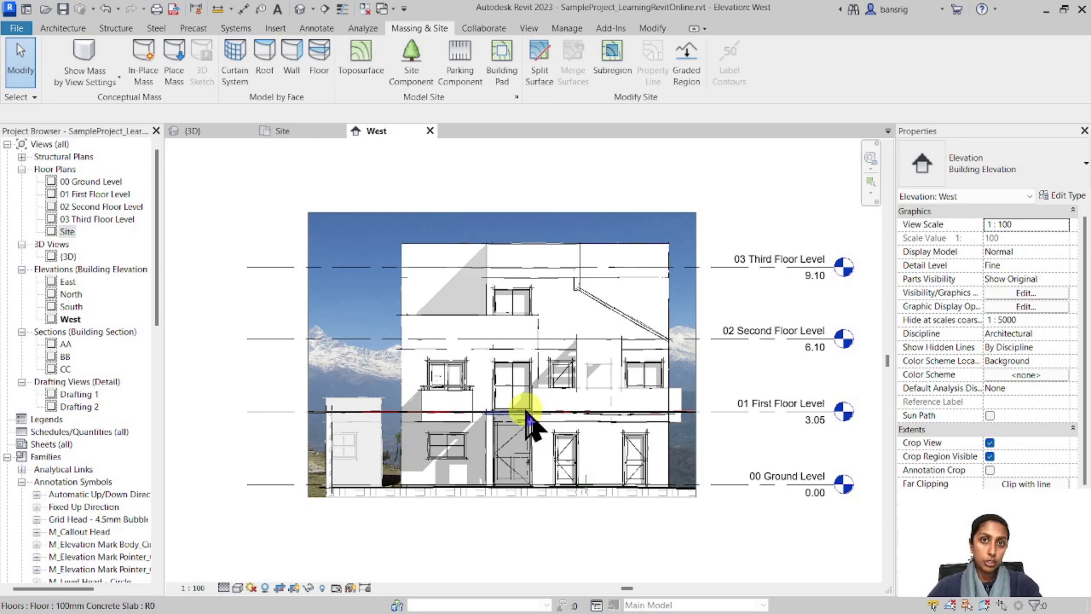
- Import the image trees.png, place it over the facade's left part, and set its draw layer to Foreground
click(277, 29)
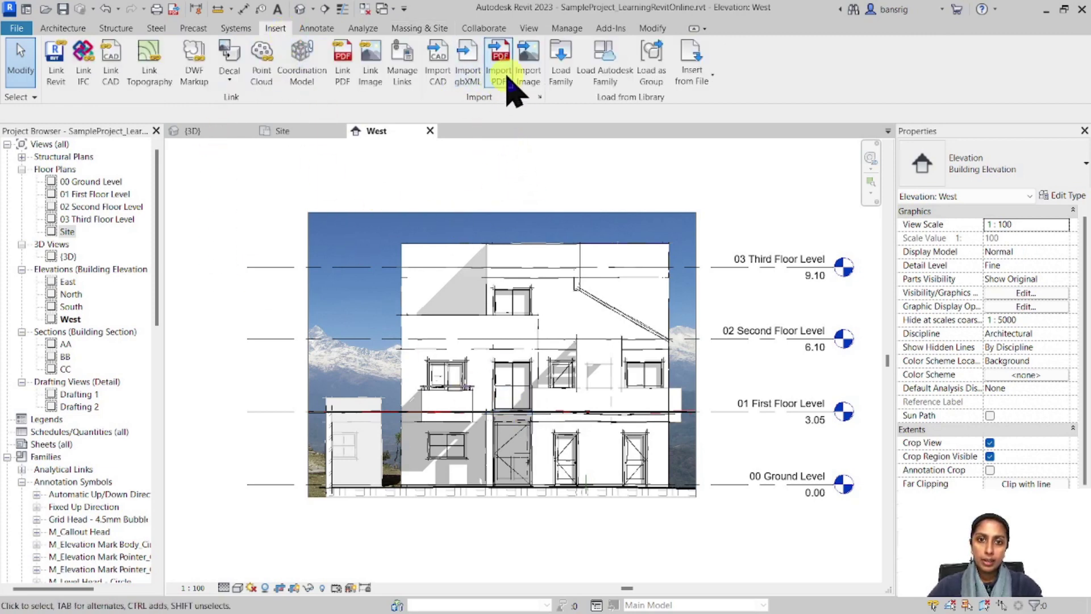
click(527, 67)
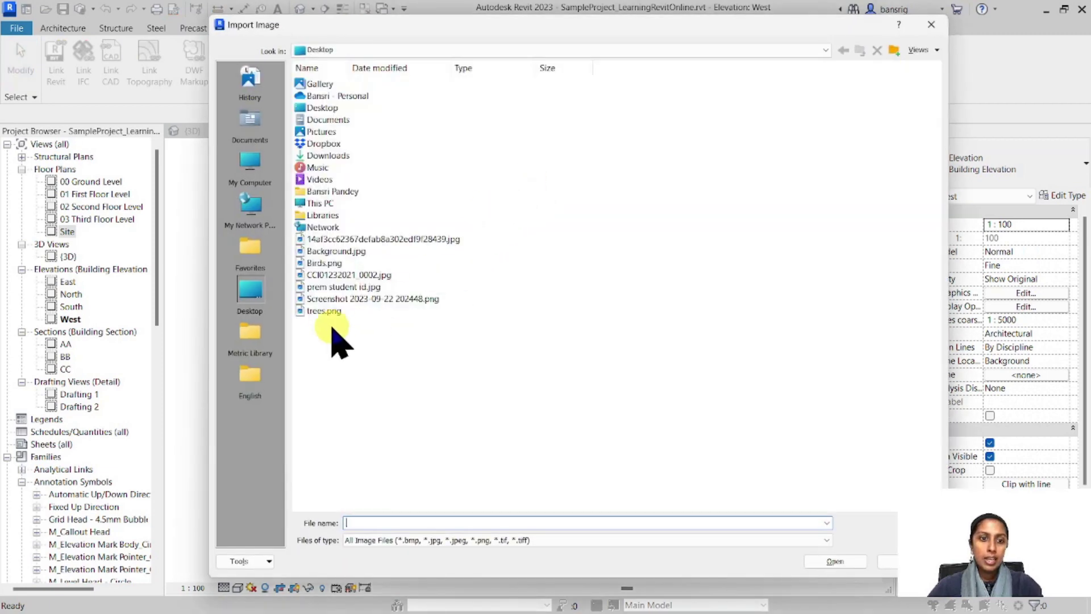
click(328, 312)
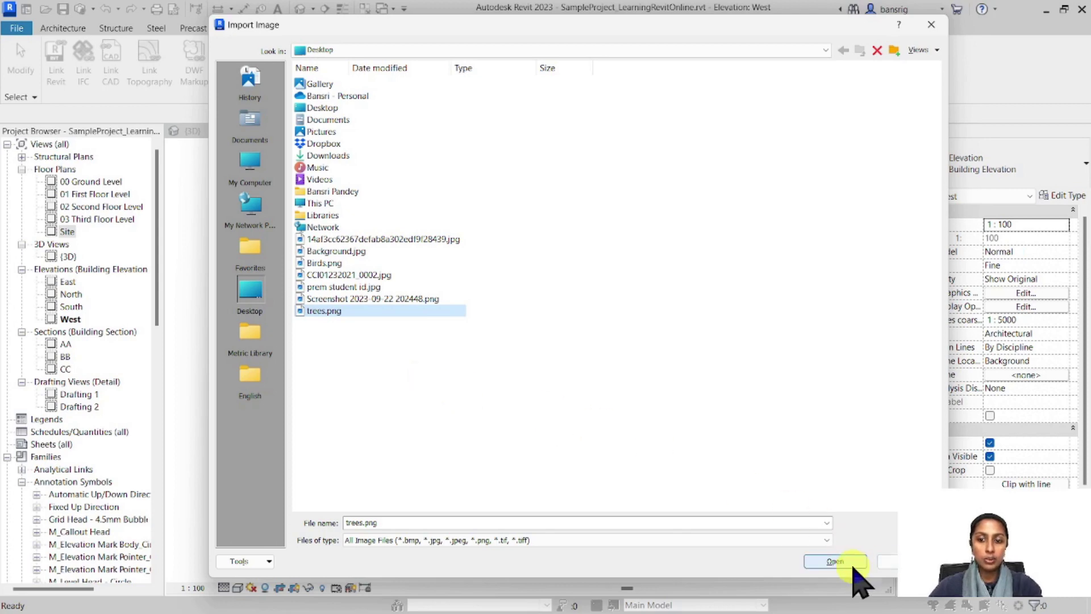
click(835, 561)
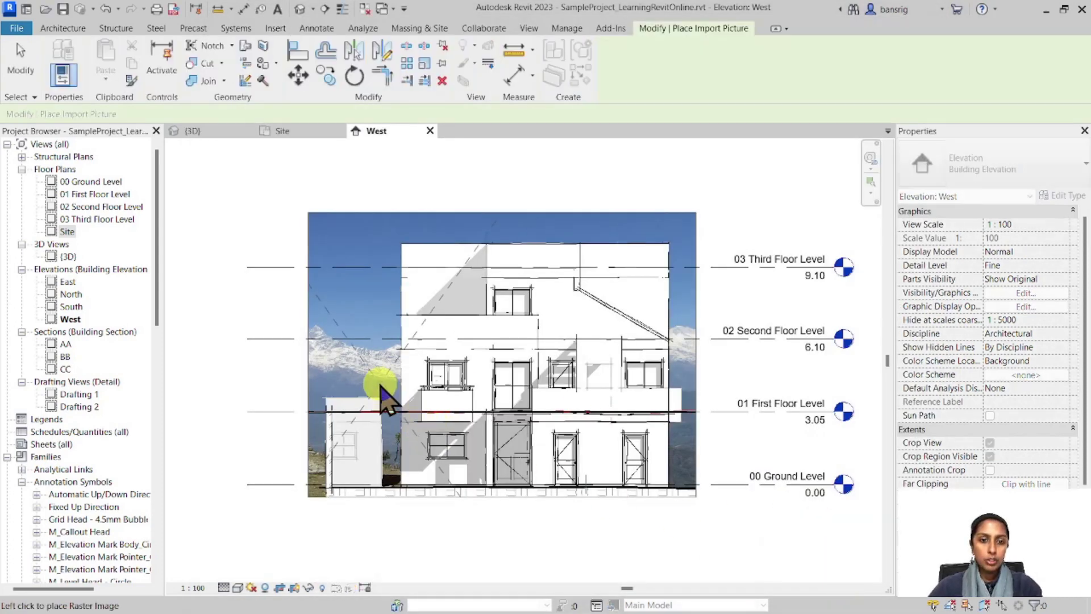
click(397, 363)
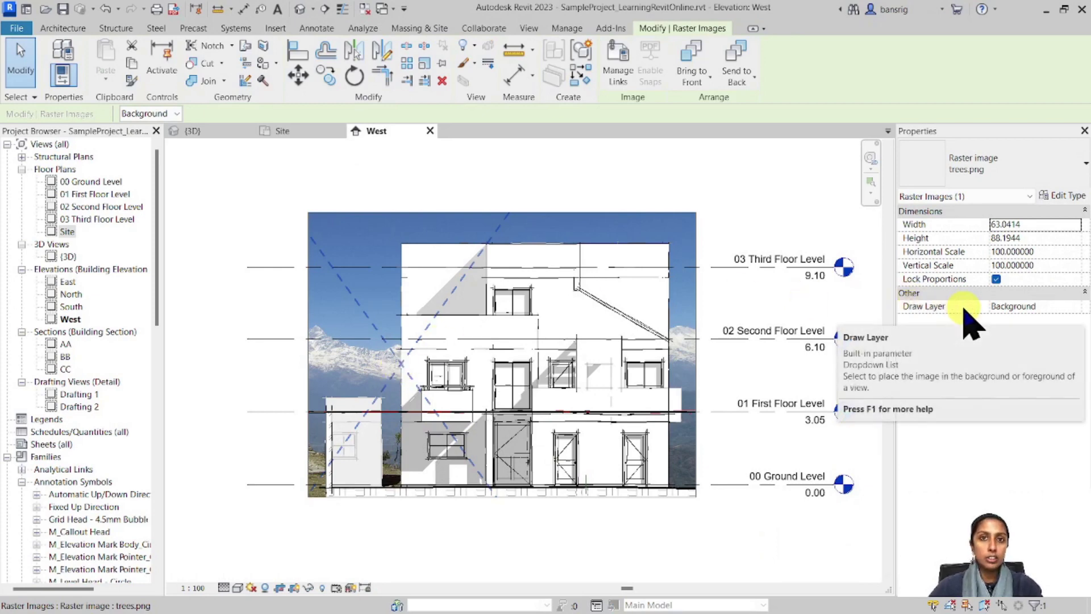
click(1082, 307)
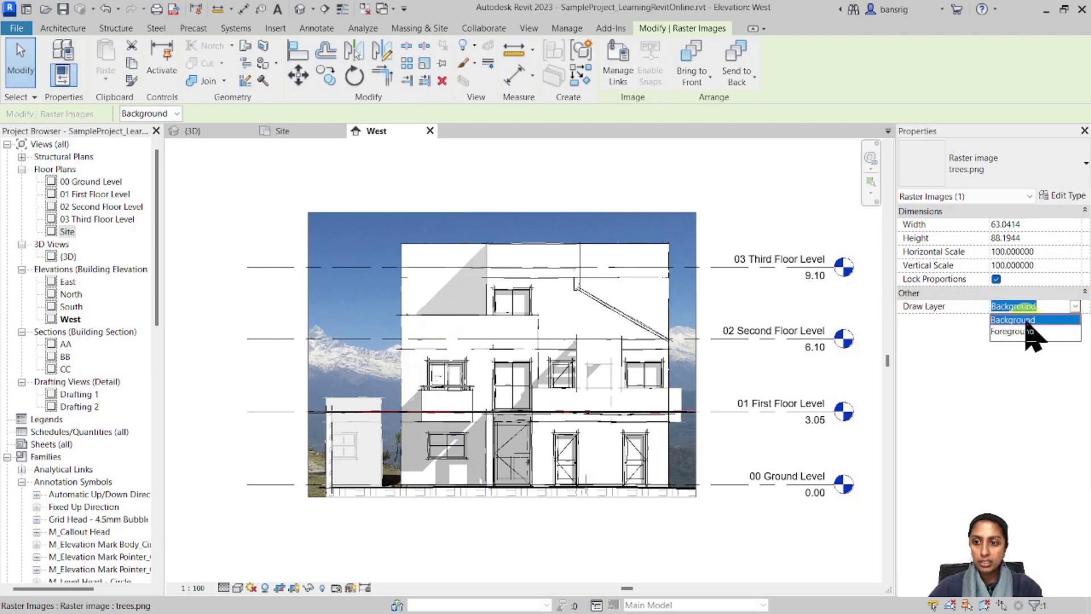
click(1005, 341)
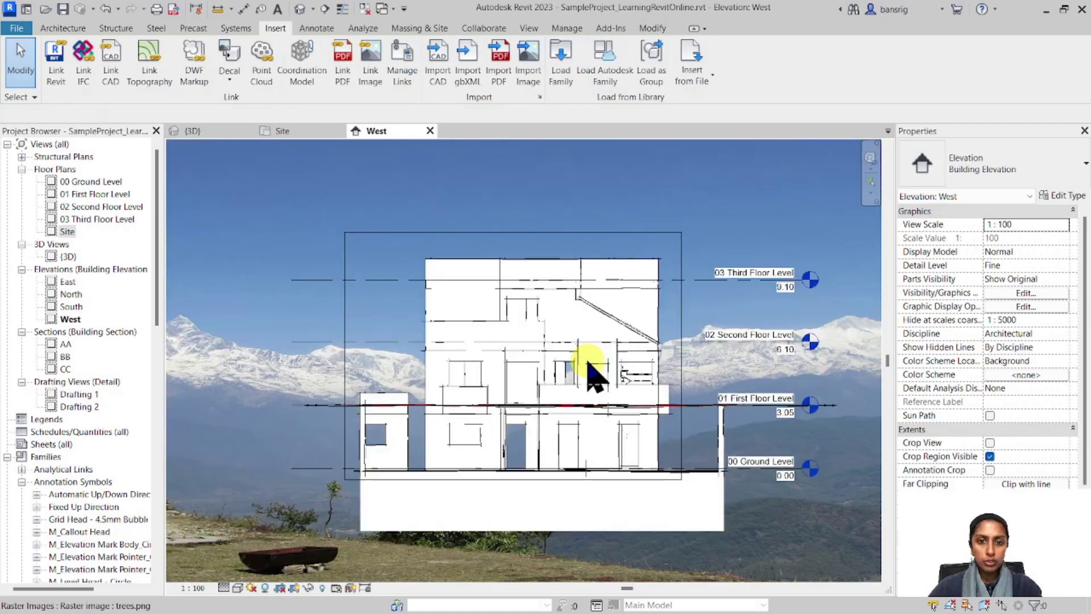
- With the view uncropped, scale the tree image down to about 9.57 m wide by 13.39 m high, and crop the West elevation again
scroll(591, 370, down, 5)
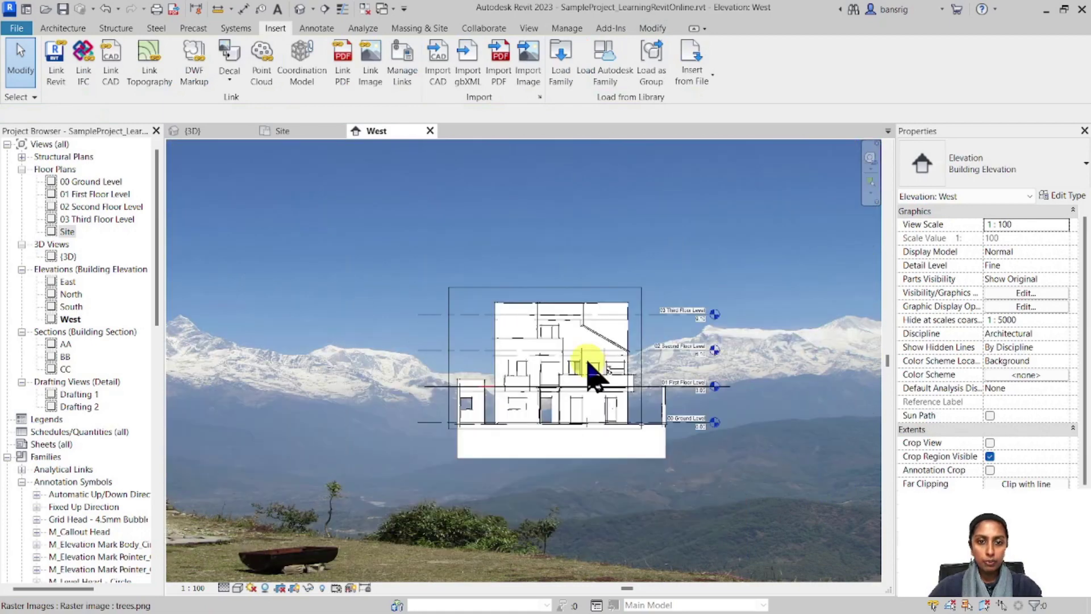
click(568, 254)
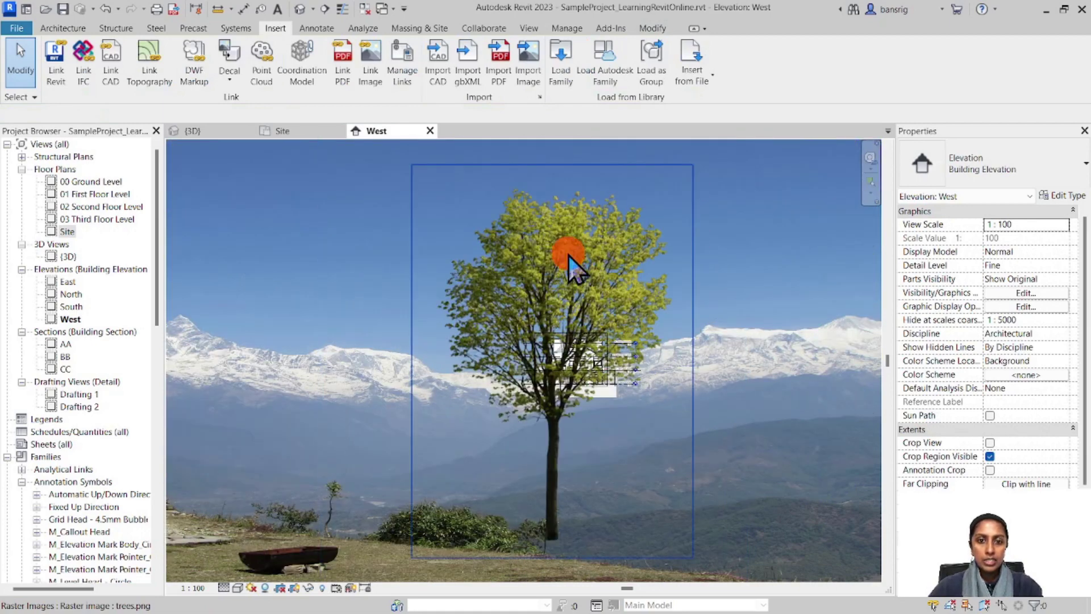
drag(690, 164, 674, 194)
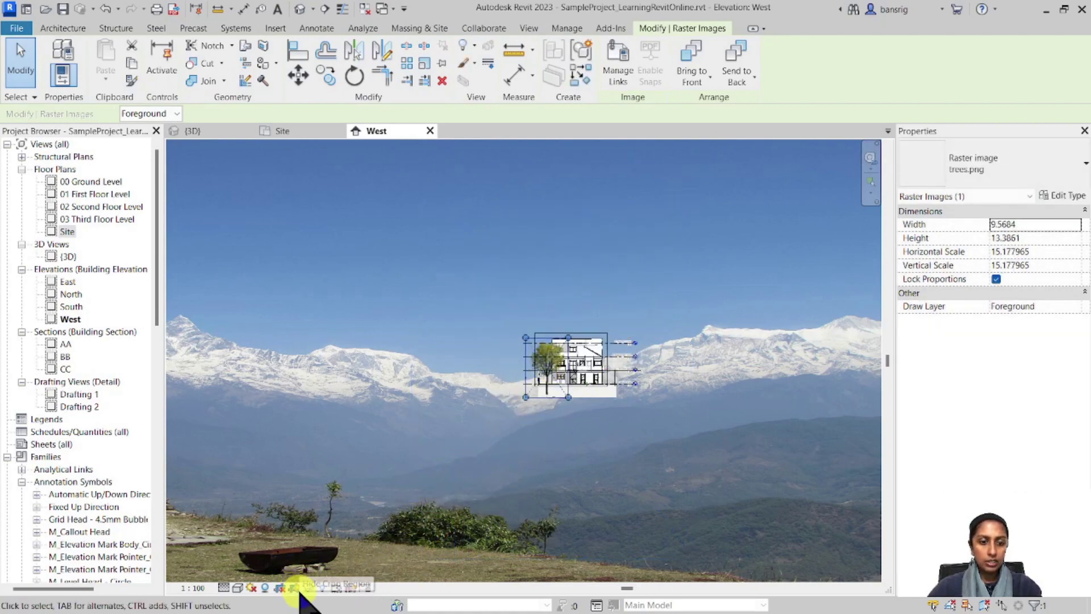
click(279, 588)
click(706, 398)
scroll(621, 348, up, 3)
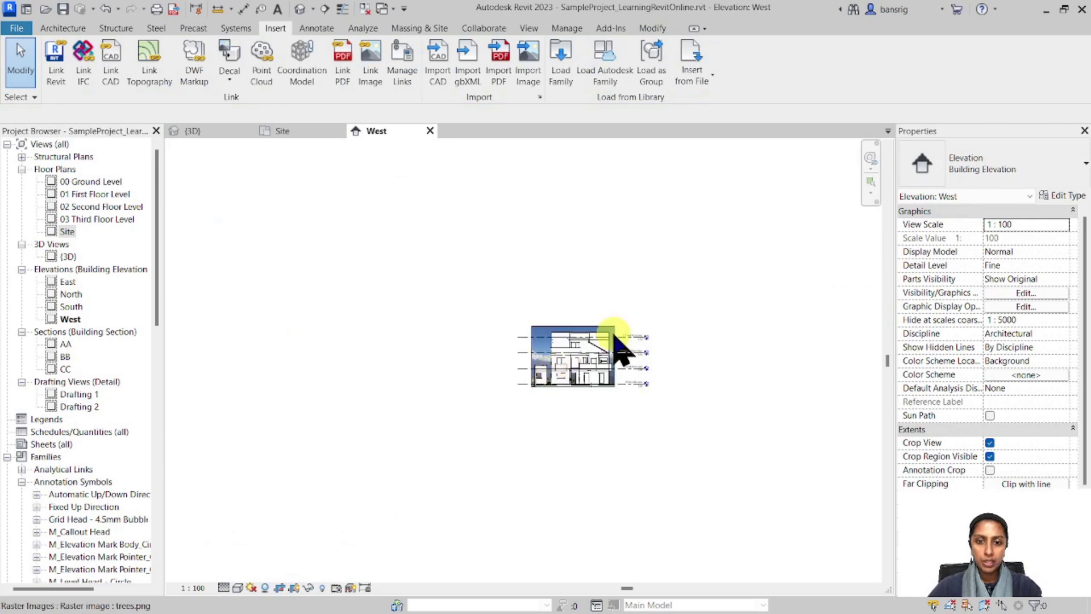
scroll(512, 319, up, 3)
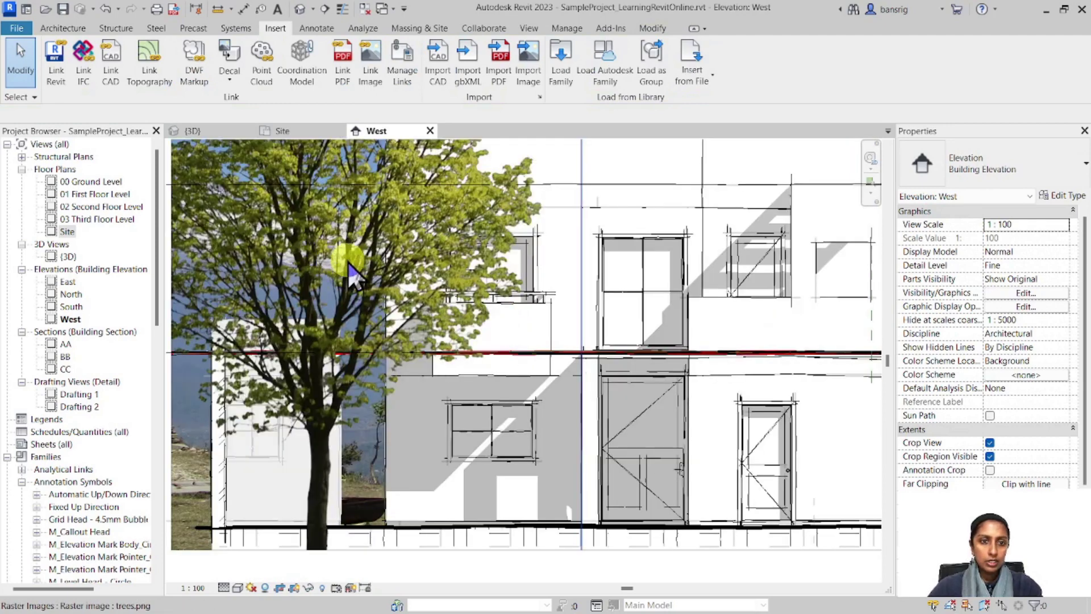
- Move the tree image slightly left and up so its trunk stands on the ground line in front of the small outbuilding
scroll(351, 270, down, 2)
click(352, 180)
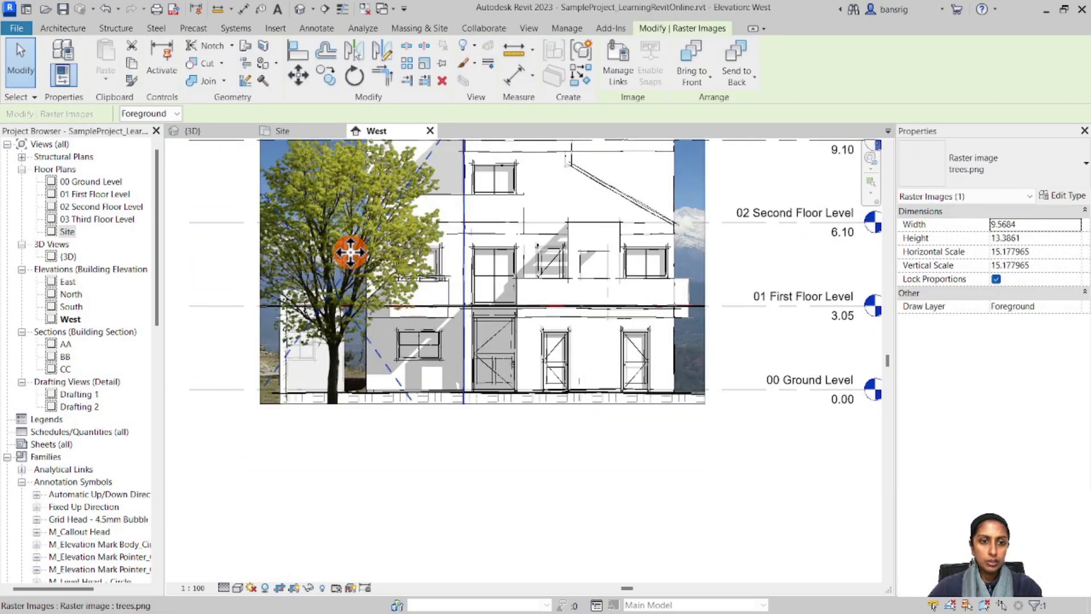
drag(387, 196, 326, 224)
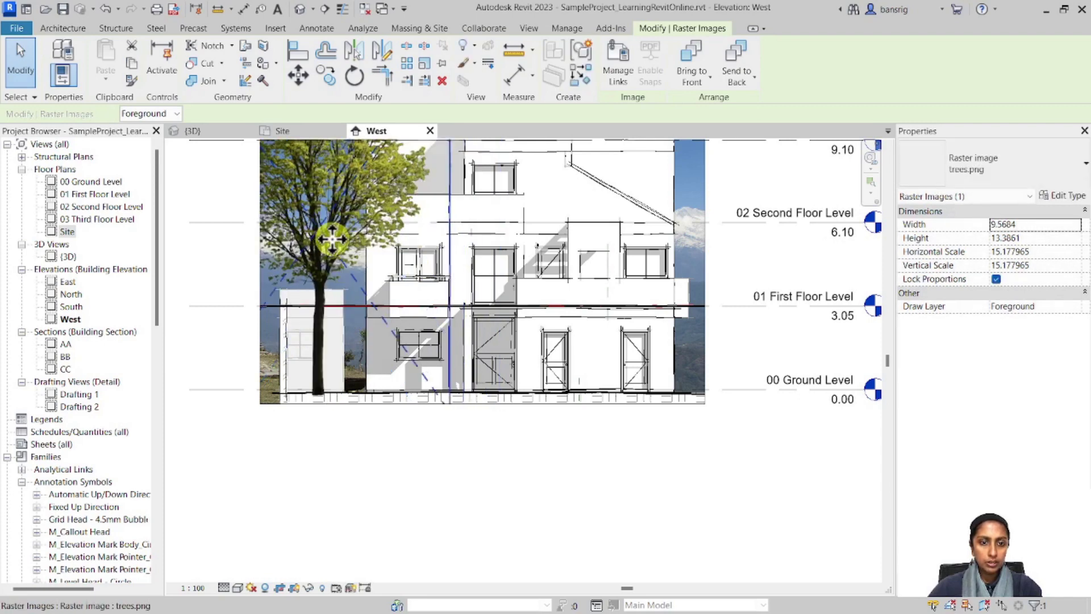
- Scale the tree image down to about 8.77 m wide by 12.27 m high
scroll(451, 148, down, 2)
drag(443, 169, 425, 195)
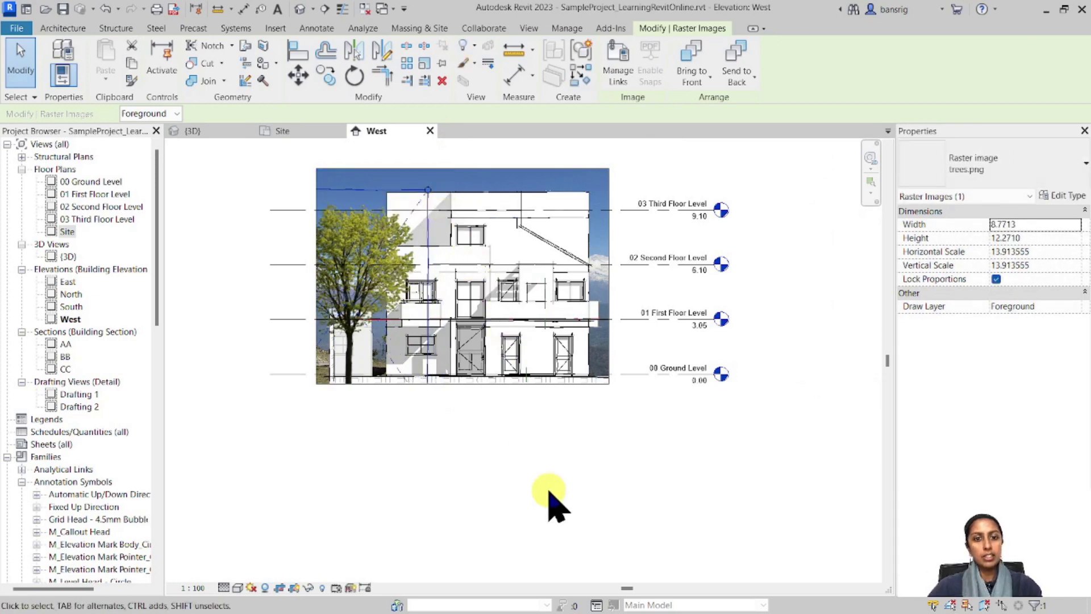
click(363, 437)
scroll(251, 208, up, 2)
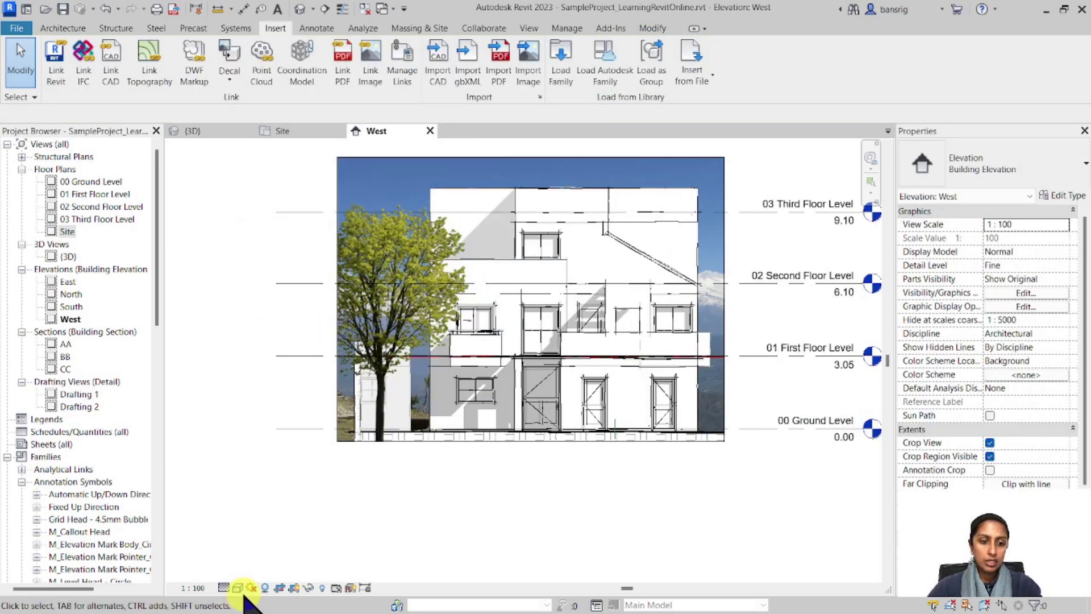
- Try a coloured visual style on the West elevation and return it to Hidden Line
click(236, 587)
click(264, 543)
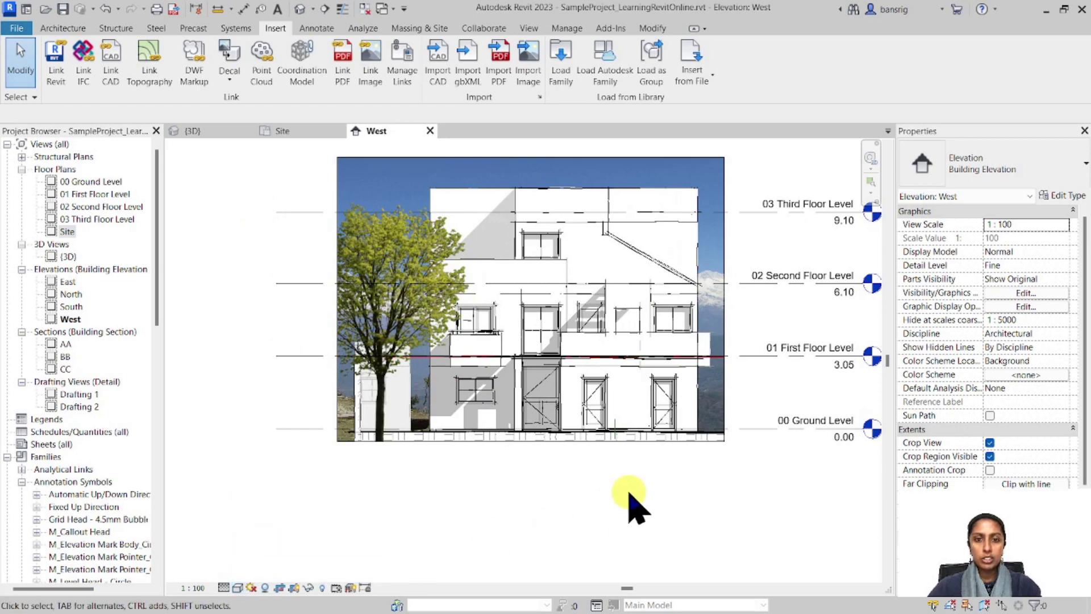
click(237, 588)
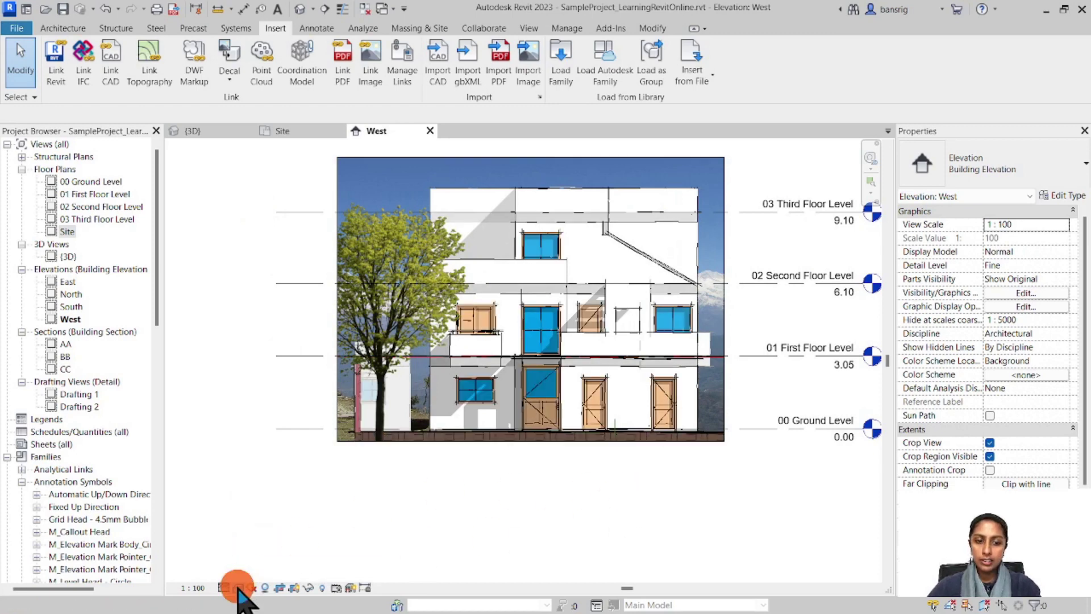
click(267, 541)
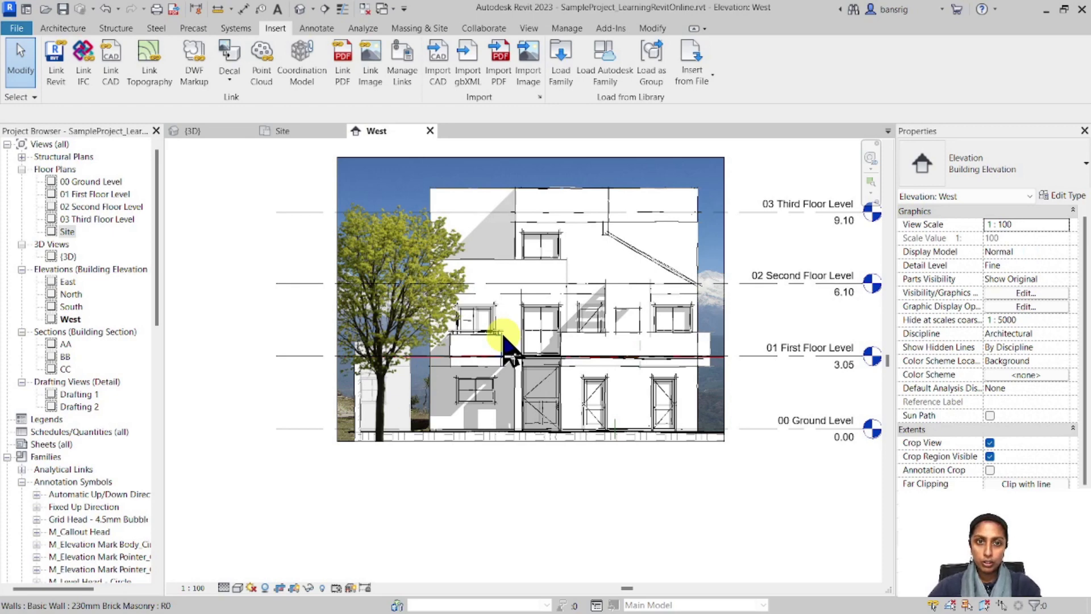
- Import the image Birds.png, place it over the middle of the facade, and set its draw layer to Foreground
click(528, 63)
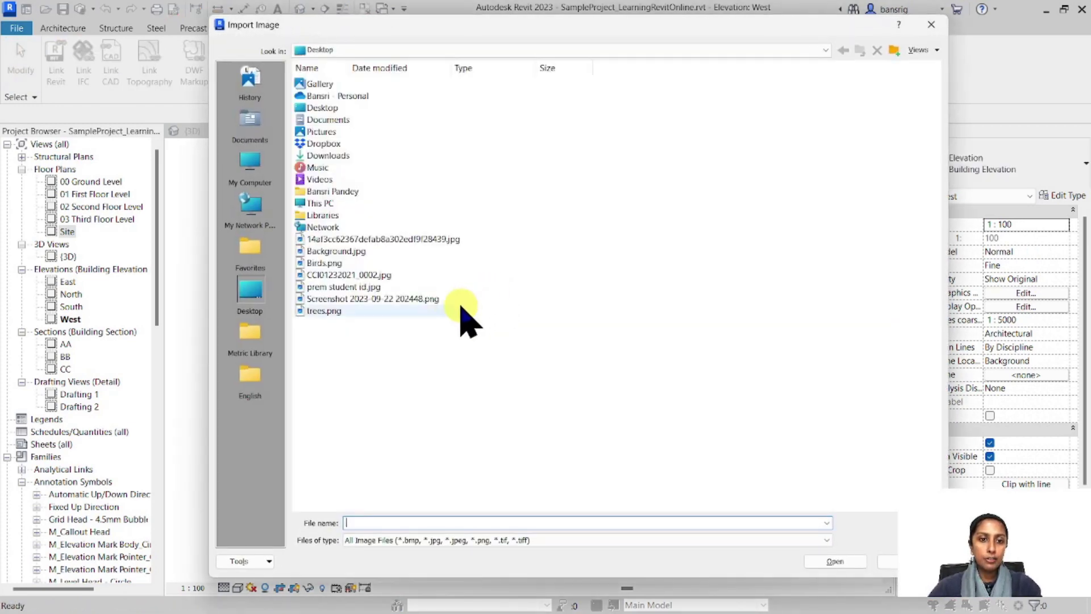
click(324, 263)
click(835, 561)
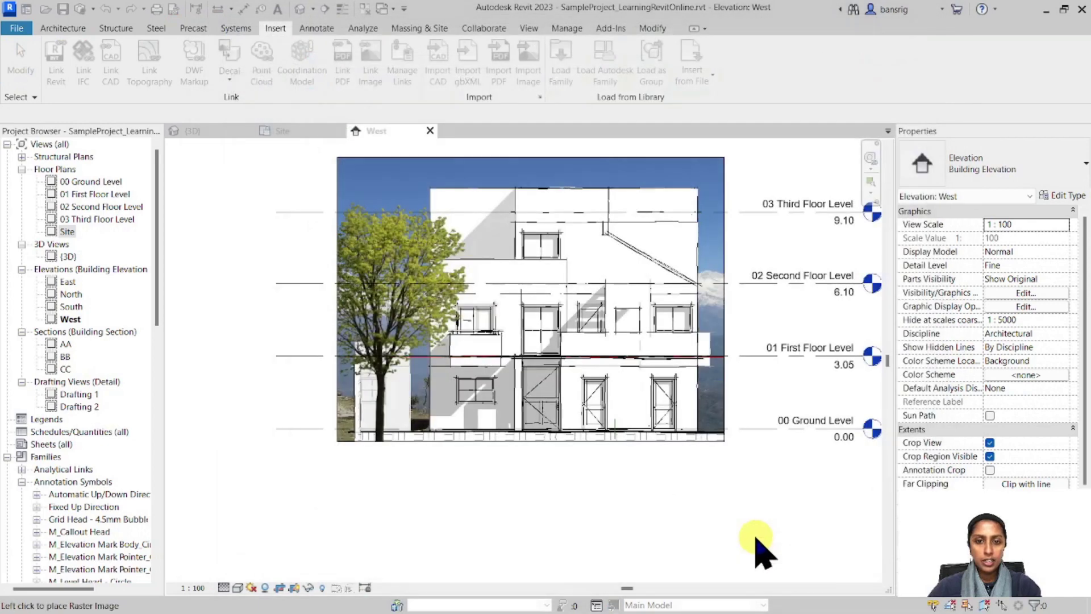
click(567, 305)
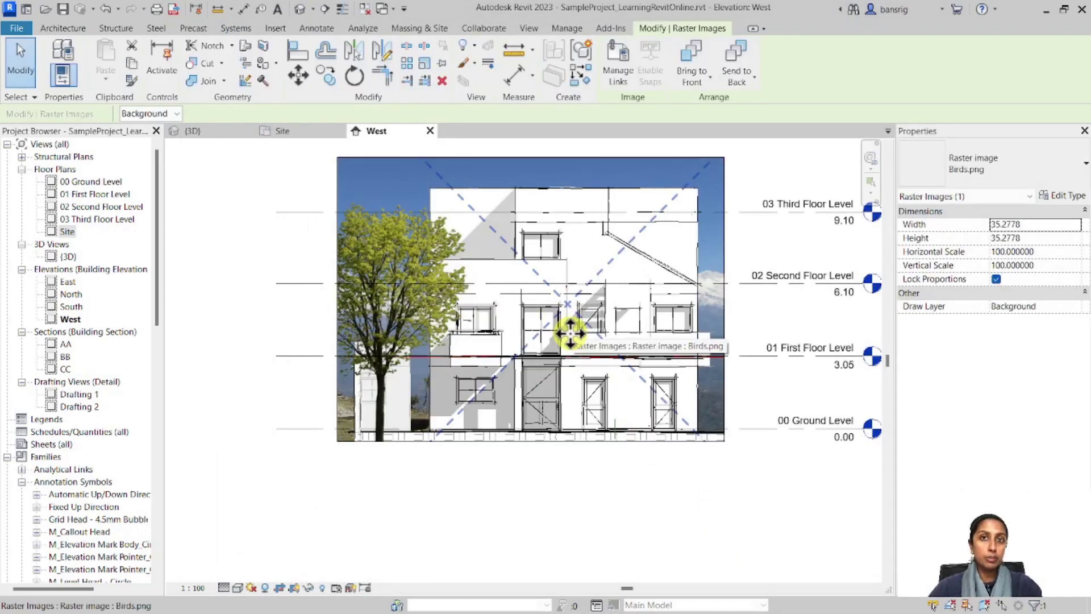
click(1074, 306)
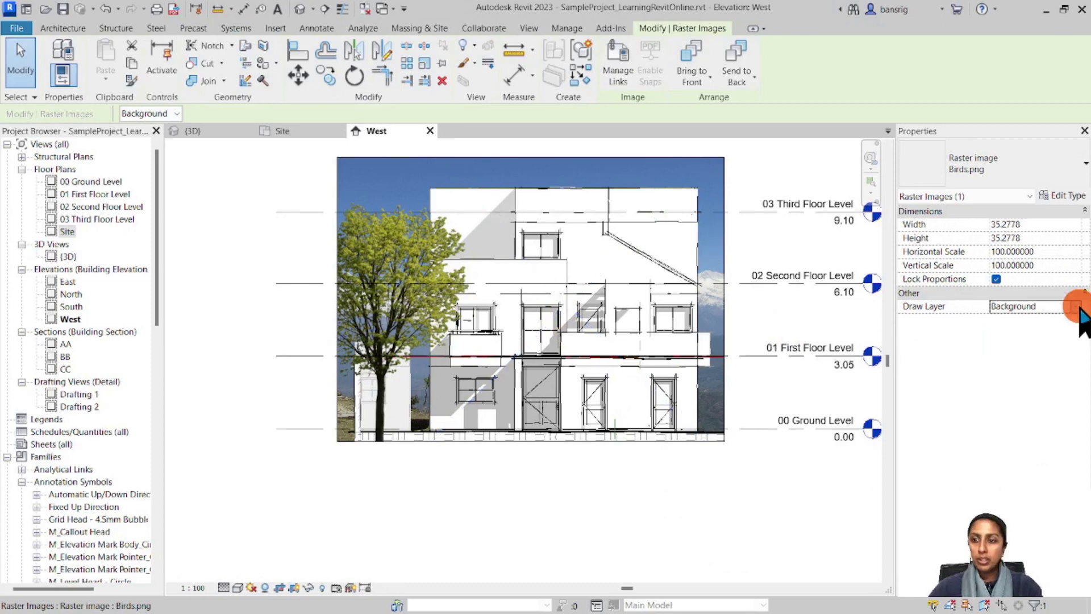
click(1031, 332)
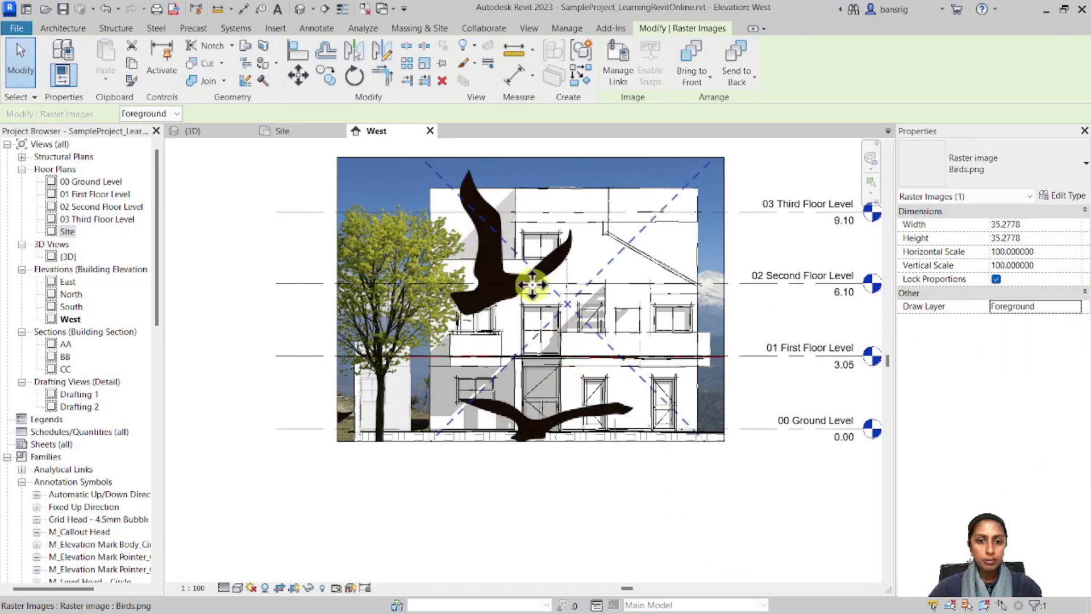
- With the view uncropped, shrink the birds image to about 7.2 m square and move it above the tree
click(279, 588)
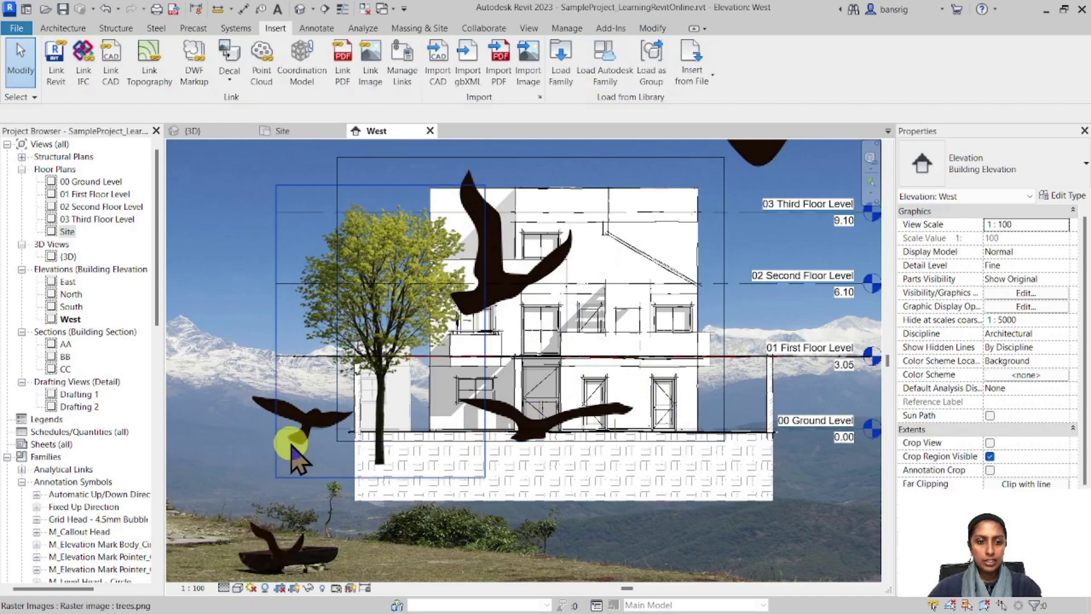
click(292, 470)
scroll(377, 524, down, 3)
click(674, 246)
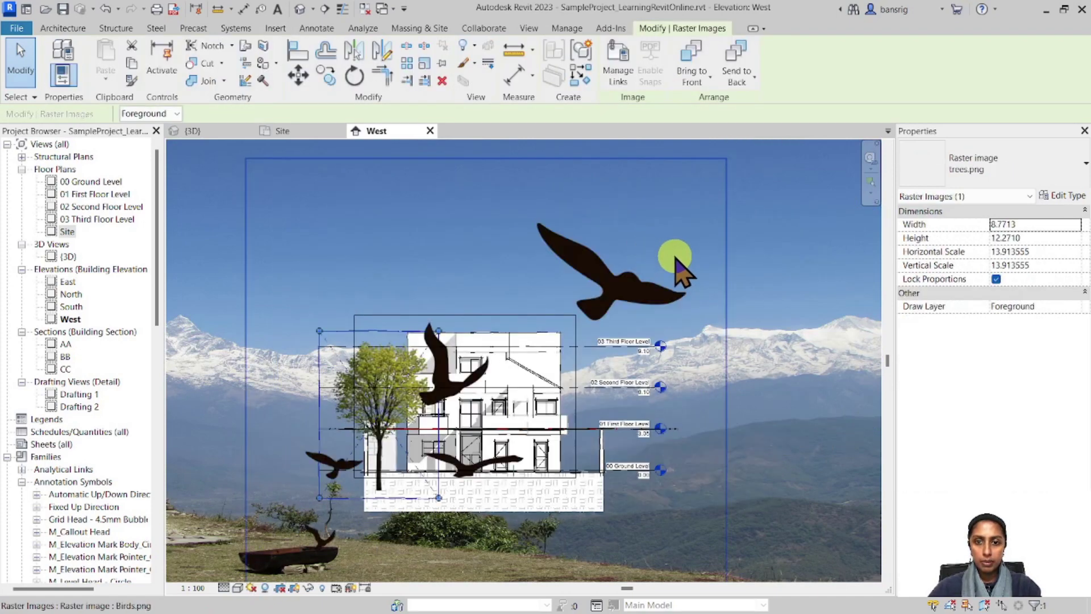
click(636, 254)
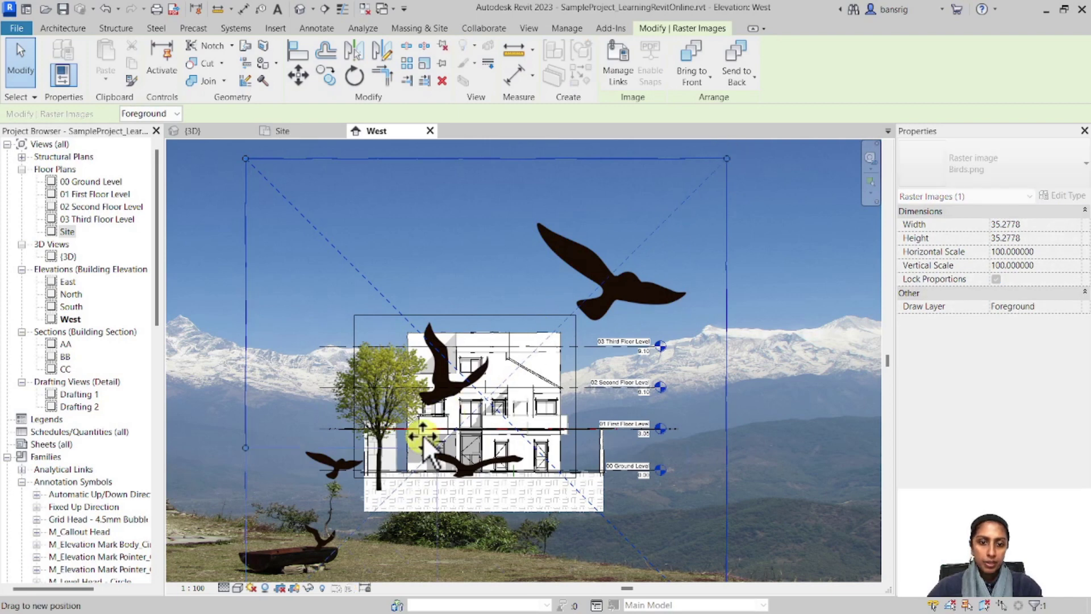
drag(307, 506, 364, 292)
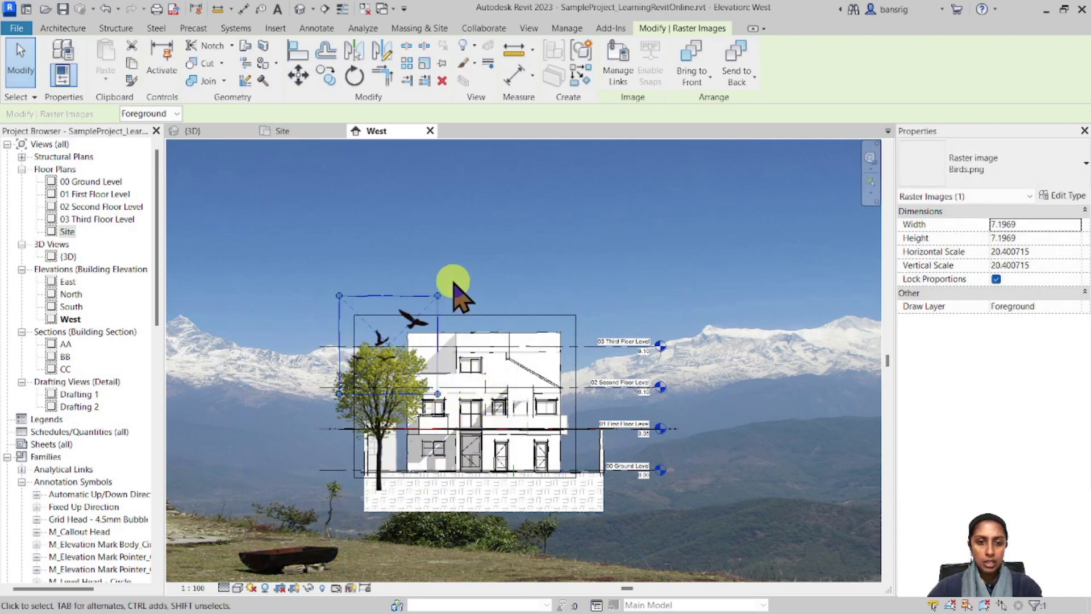
- Fit the birds image at about 4.88 m square into the sky above the tree, within a crop region extended upward, and crop the view again
drag(438, 295, 466, 269)
click(476, 318)
drag(395, 338, 419, 284)
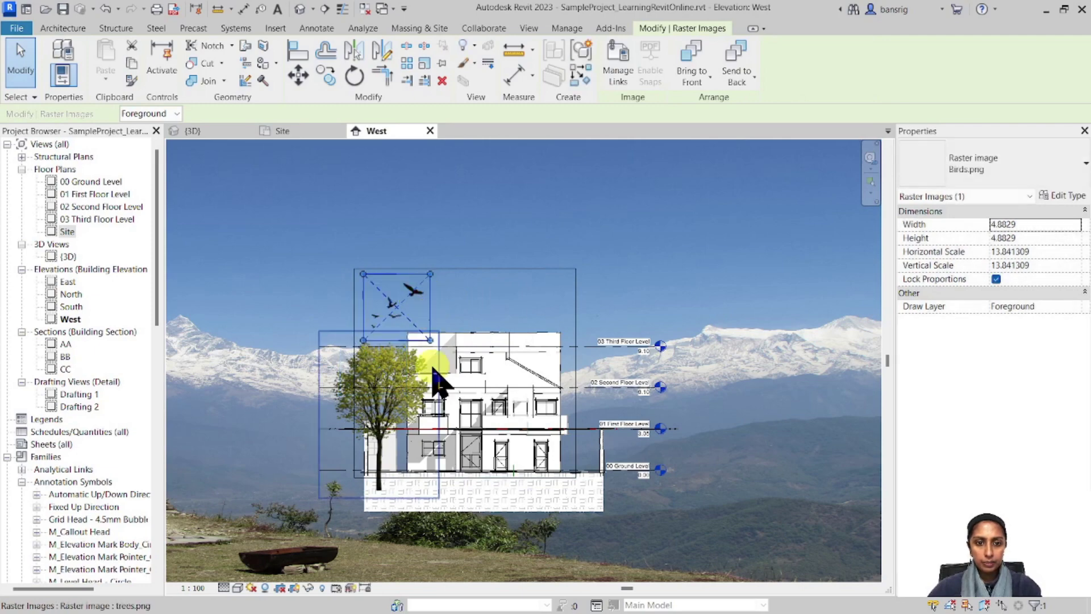
click(291, 586)
scroll(263, 349, up, 3)
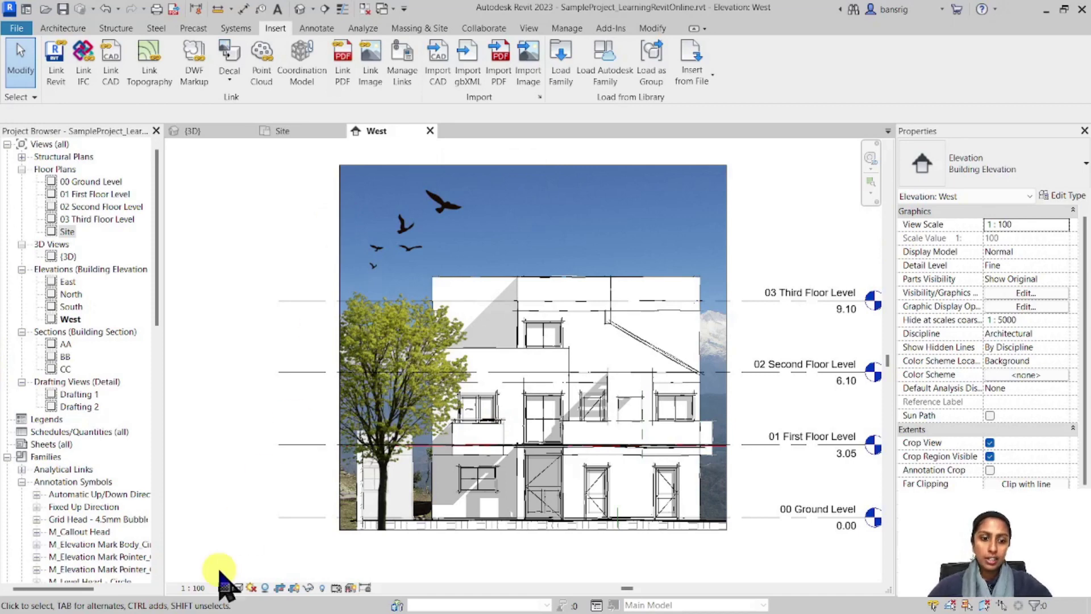
- Open the Graphic Display Options for the West elevation
click(238, 588)
click(312, 497)
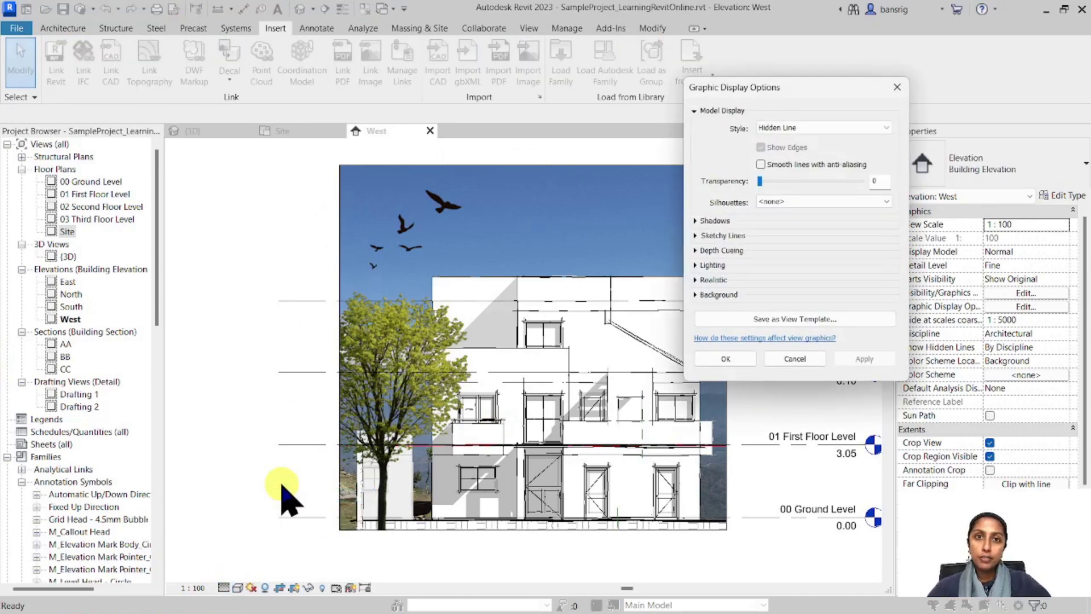